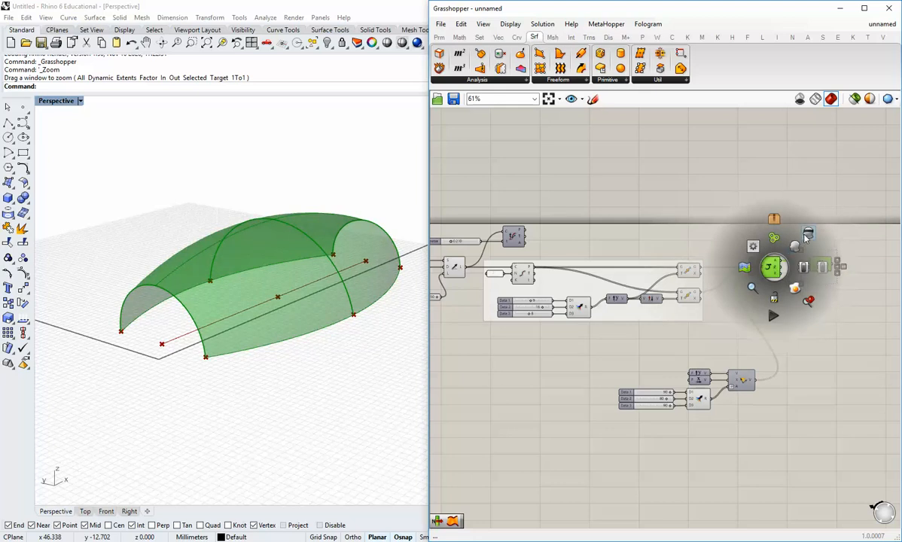
Hide the preview of the arc and loft components and move the vector rotation components with their sliders above the arc row
click(807, 238)
drag(808, 420, 642, 385)
drag(705, 403, 680, 200)
click(649, 251)
right_drag(631, 257, 662, 257)
scroll(661, 257, up, 2)
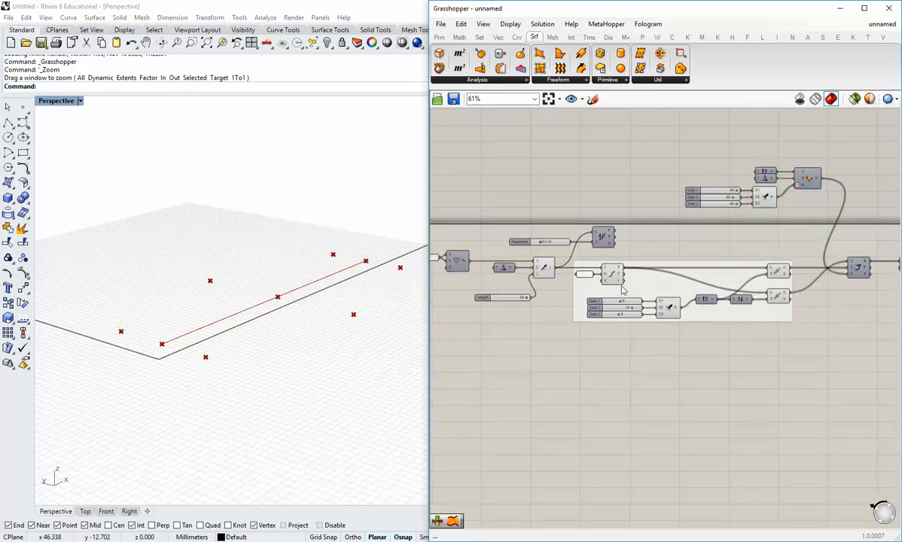
Hide the preview of the base Line SDL component
click(530, 265)
right_click(529, 265)
click(558, 288)
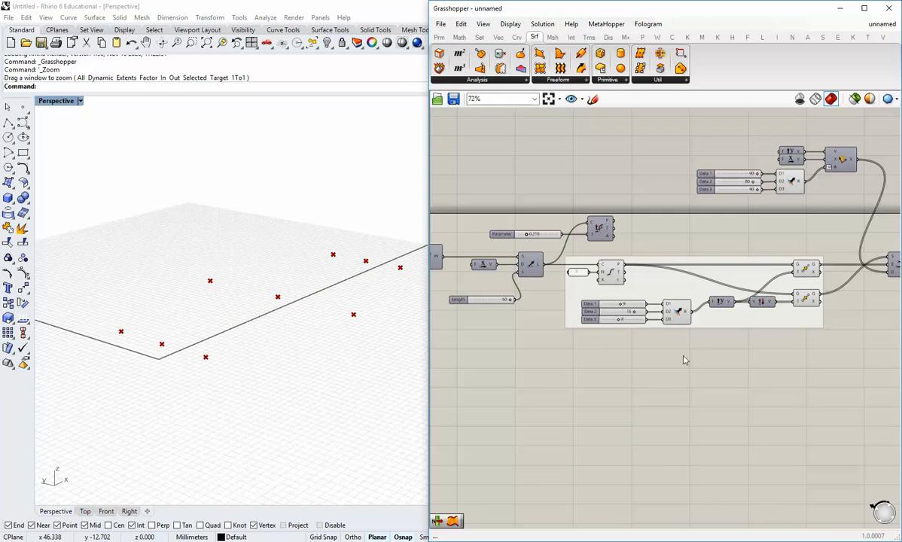
Duplicate the grouped curve division, slider and Move components below the original, still fed by the base line
scroll(684, 360, down, 2)
drag(813, 362, 613, 440)
click(779, 312)
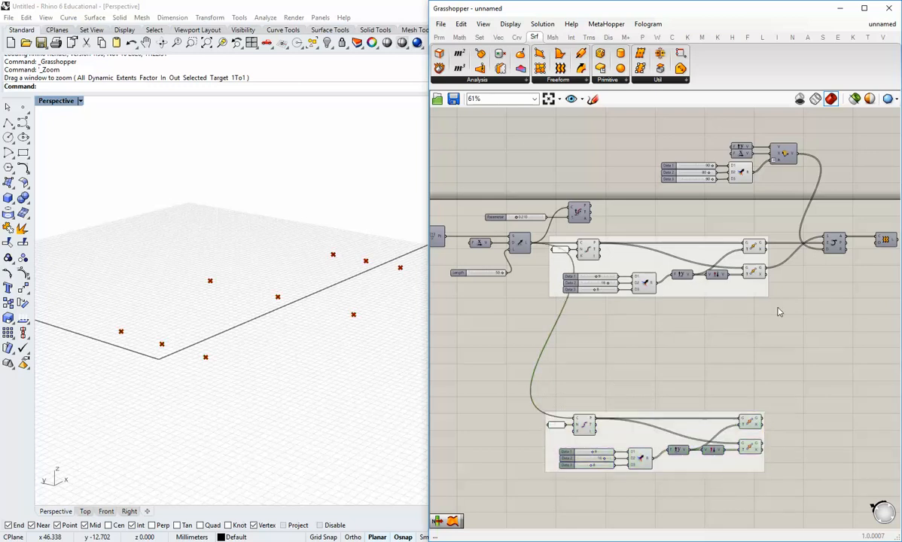
Hide the preview of all components in the original curve division and Move group
drag(779, 312, 565, 238)
middle_click(592, 255)
click(637, 221)
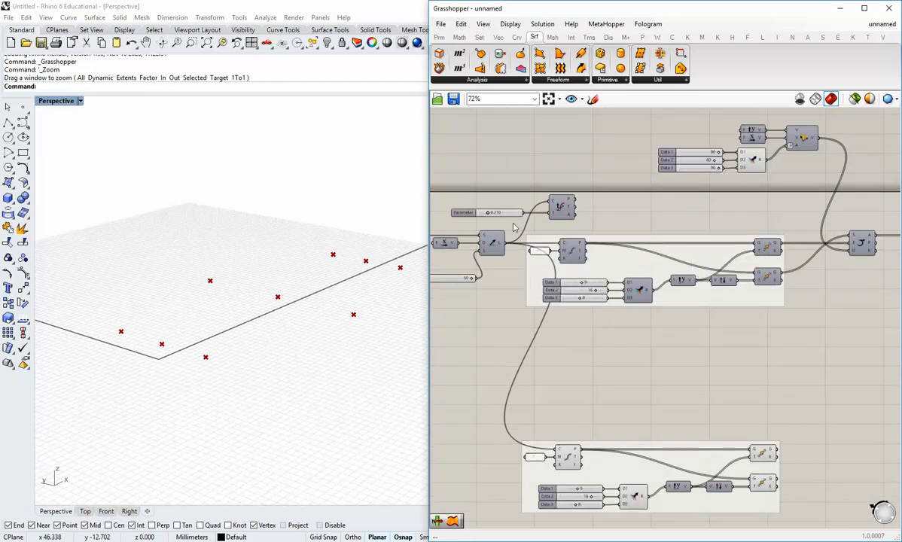
Hide the preview of the vector rotation components and their merged sliders above the arc row
scroll(663, 248, up, 2)
scroll(678, 320, down, 3)
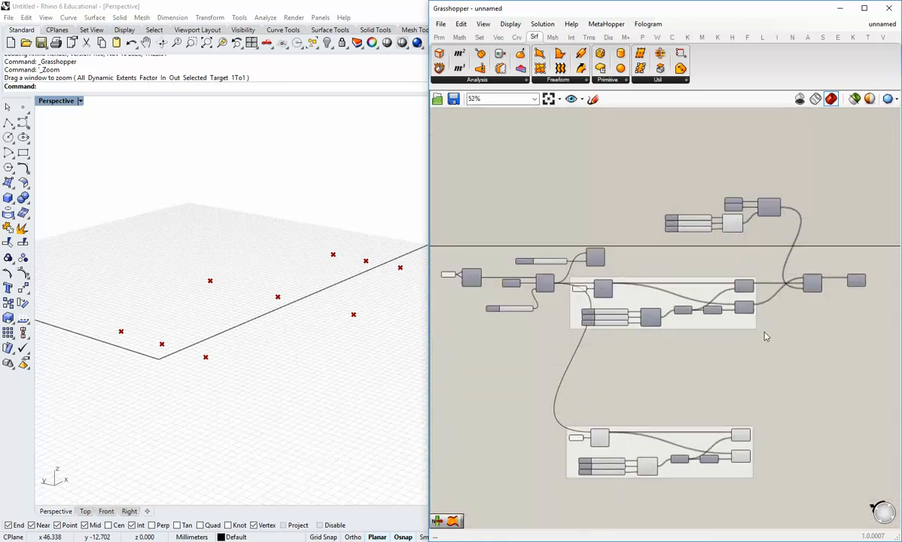
scroll(776, 341, up, 2)
drag(805, 353, 624, 142)
middle_click(700, 181)
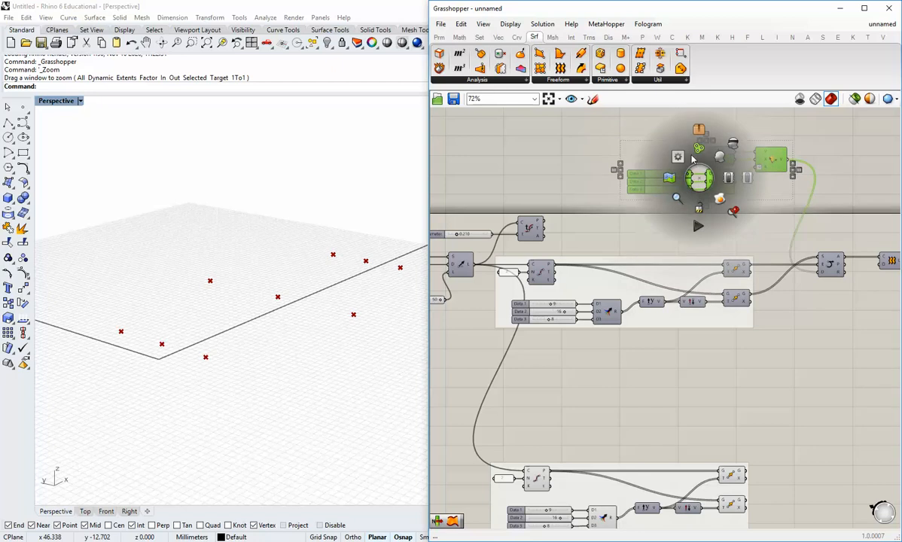
click(715, 340)
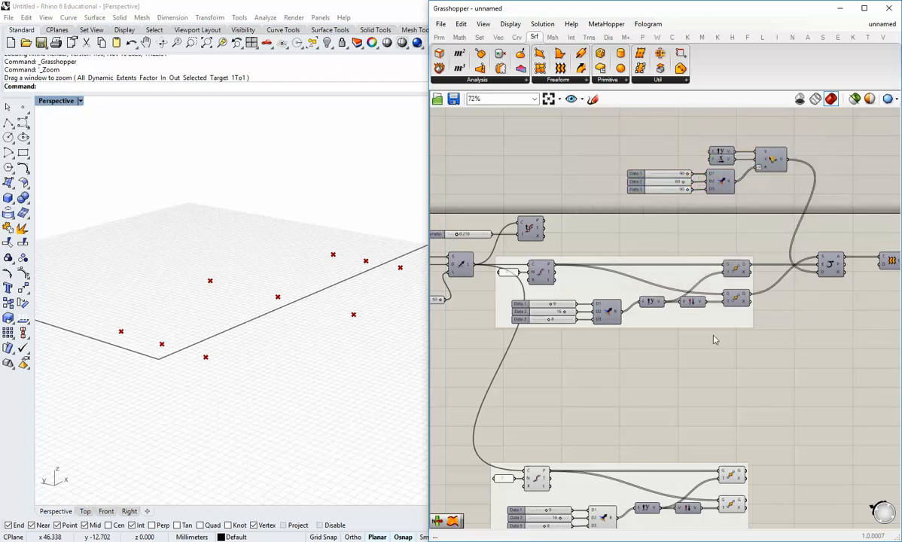
Turn the preview of the base Line SDL component back on
scroll(652, 356, down, 2)
scroll(665, 334, up, 2)
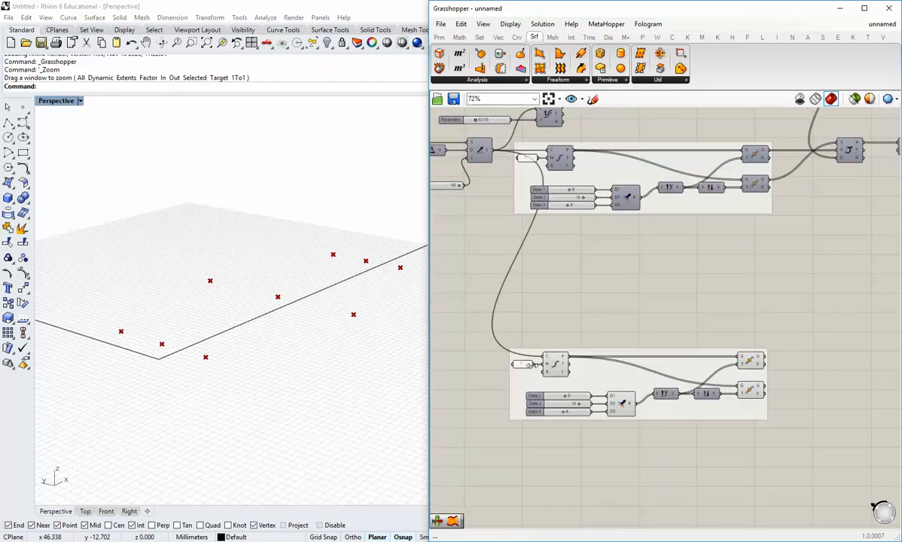
scroll(541, 197, up, 2)
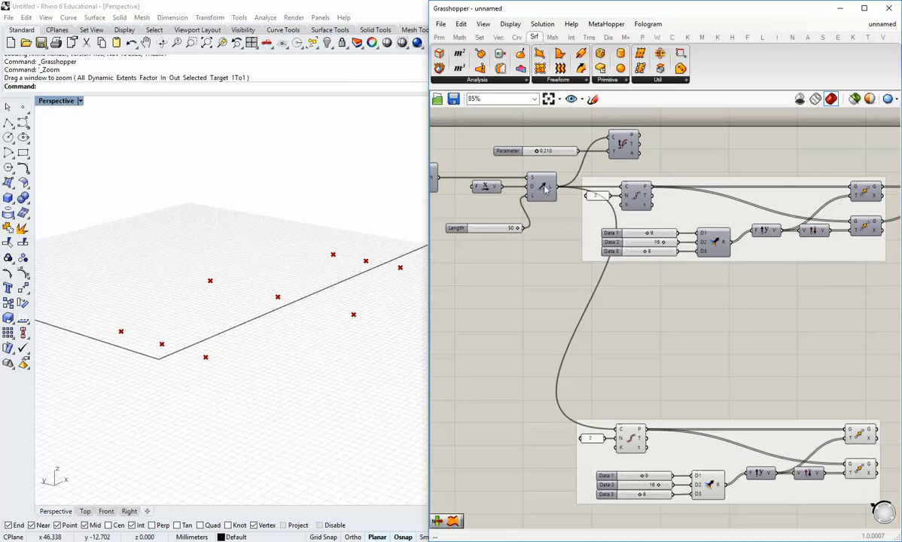
right_click(545, 189)
click(572, 204)
right_drag(307, 275, 286, 320)
scroll(645, 328, down, 2)
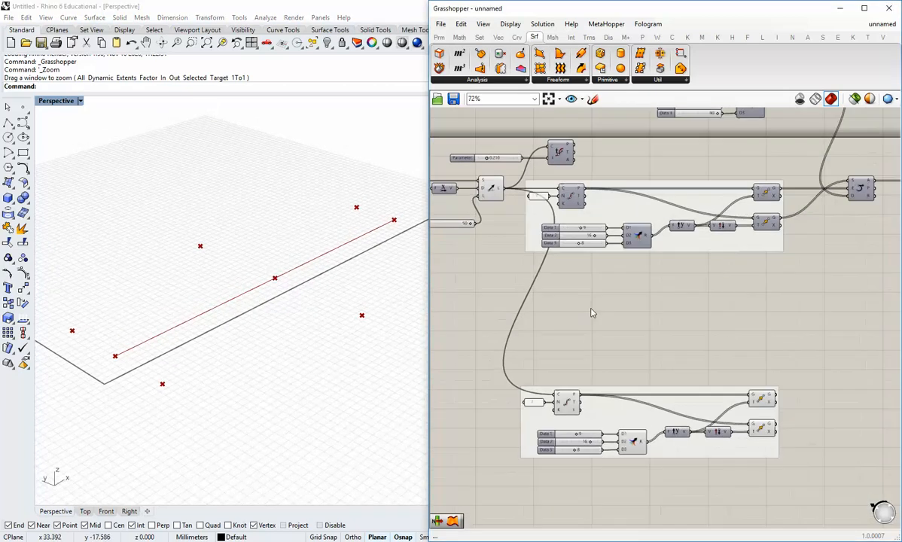
Move the duplicated group slightly closer to the original and ungroup its components
scroll(549, 386, up, 2)
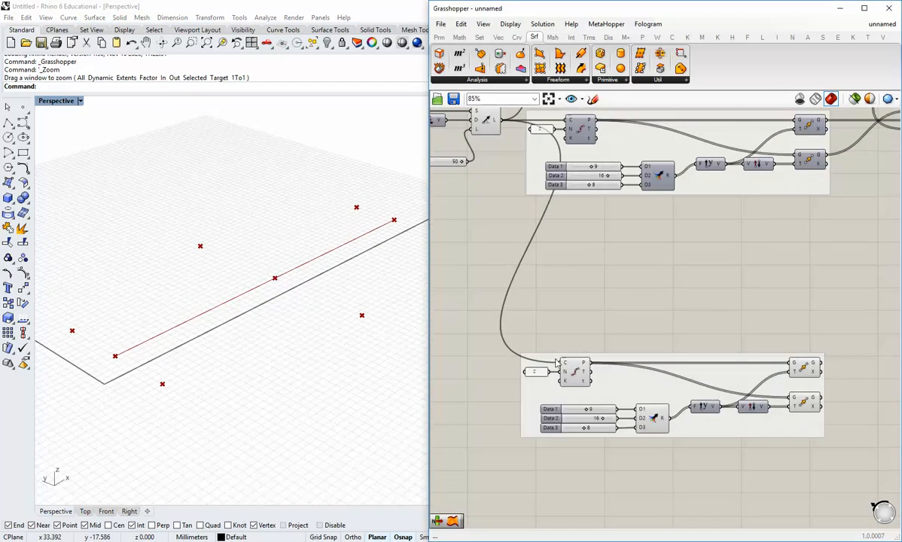
drag(632, 392, 631, 349)
click(618, 415)
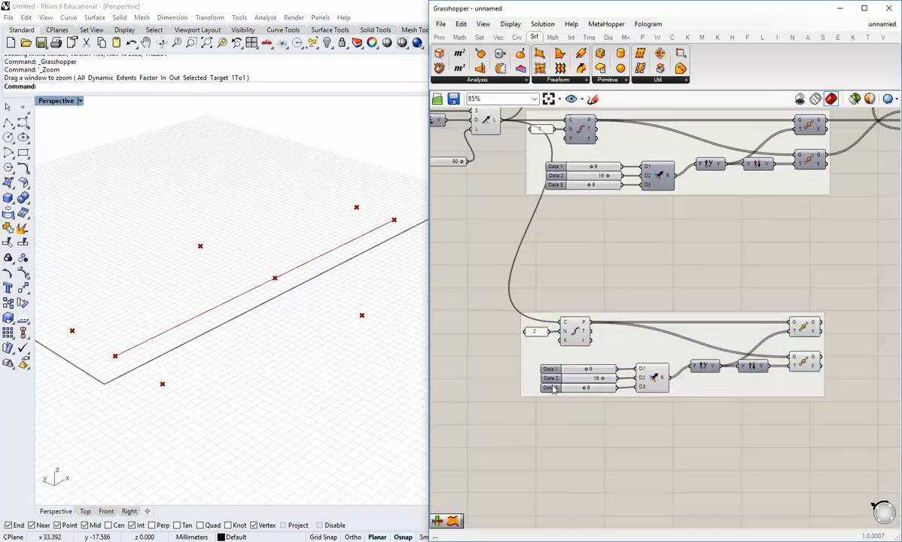
scroll(656, 407, up, 2)
click(645, 360)
click(691, 388)
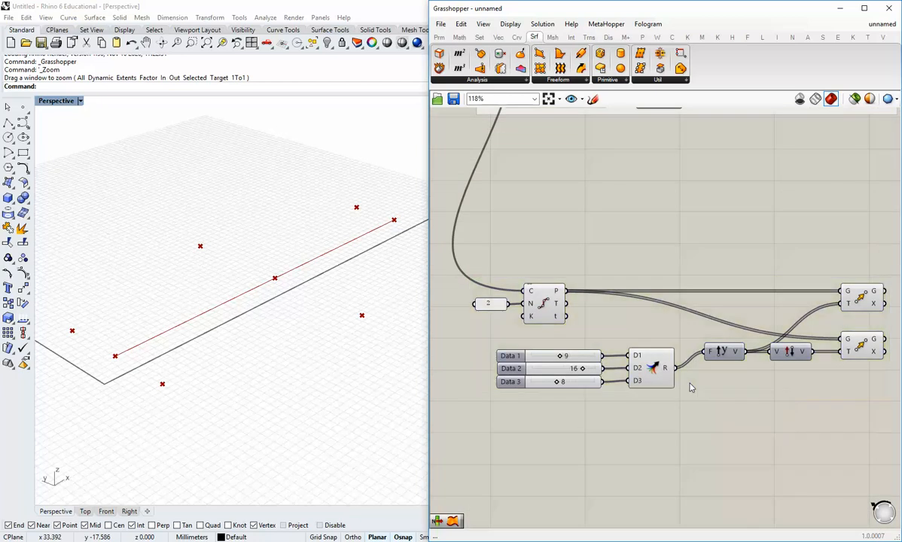
Set the panel feeding the duplicated curve division's segment count to 3
scroll(505, 305, up, 1)
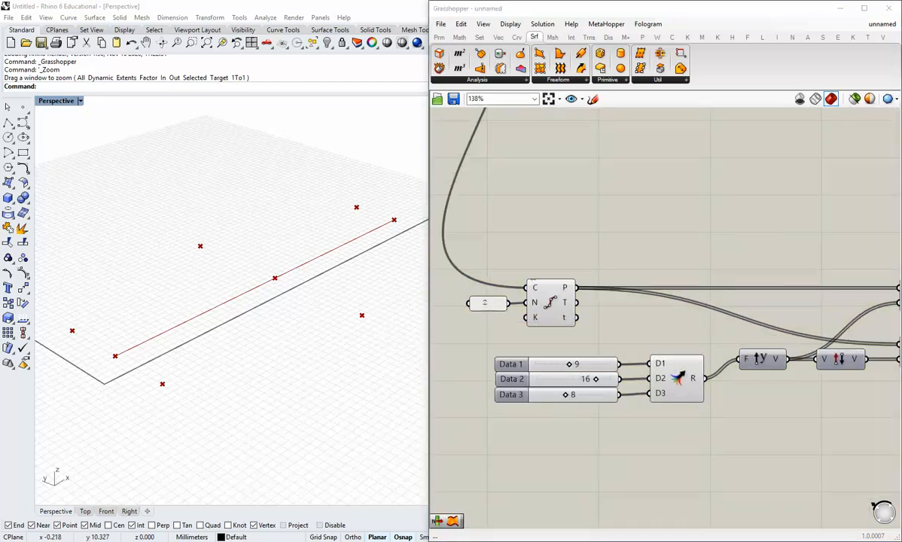
double_click(489, 302)
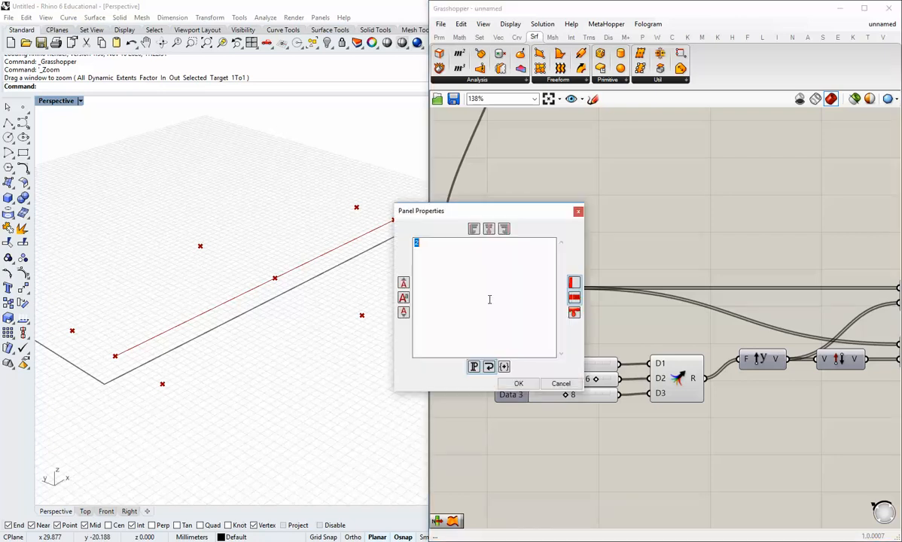
click(517, 384)
Add a fourth input to the duplicated Merge component and connect a copy of the Data 3 slider to it
scroll(598, 421, up, 5)
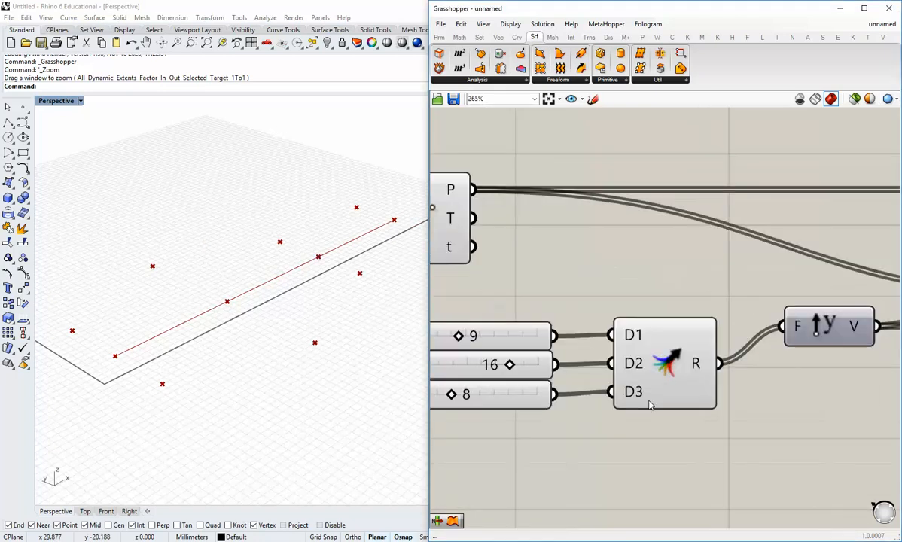
click(653, 409)
scroll(639, 414, down, 4)
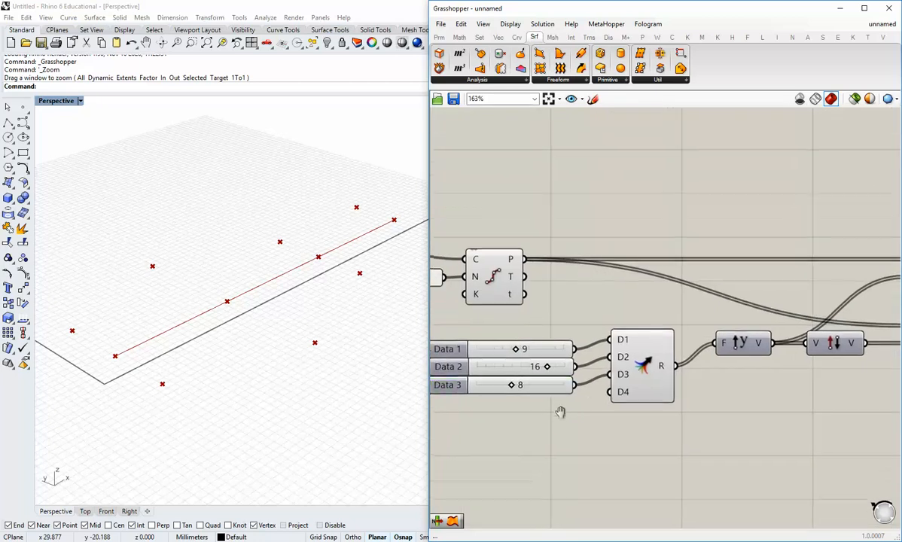
click(552, 388)
key(ctrl+c)
key(ctrl+v)
drag(555, 400, 614, 392)
click(586, 412)
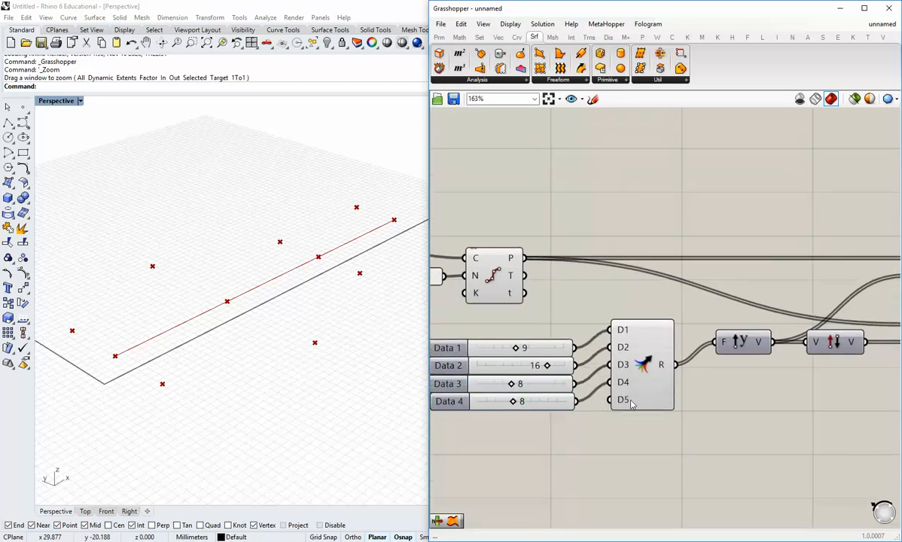
Remove the unused D5 input from the Merge component and line the component up with its sliders
scroll(631, 405, up, 5)
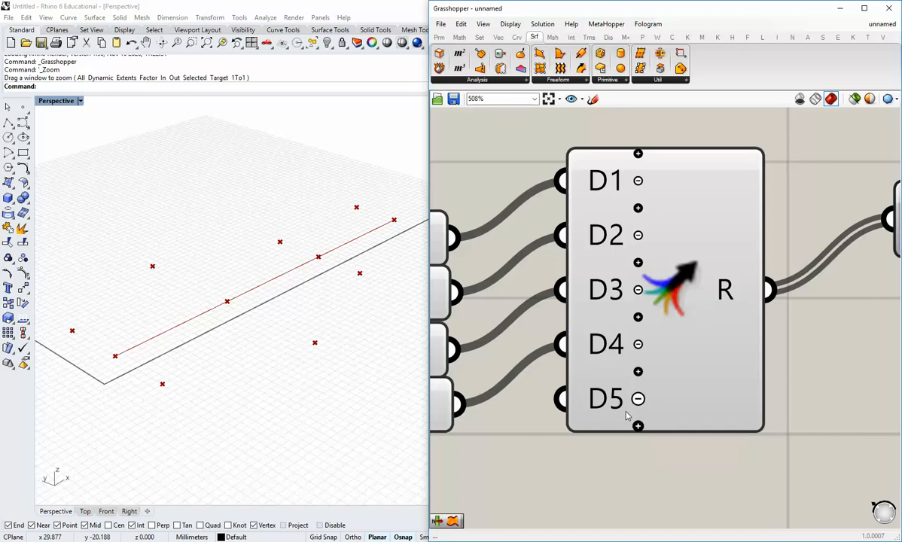
click(638, 399)
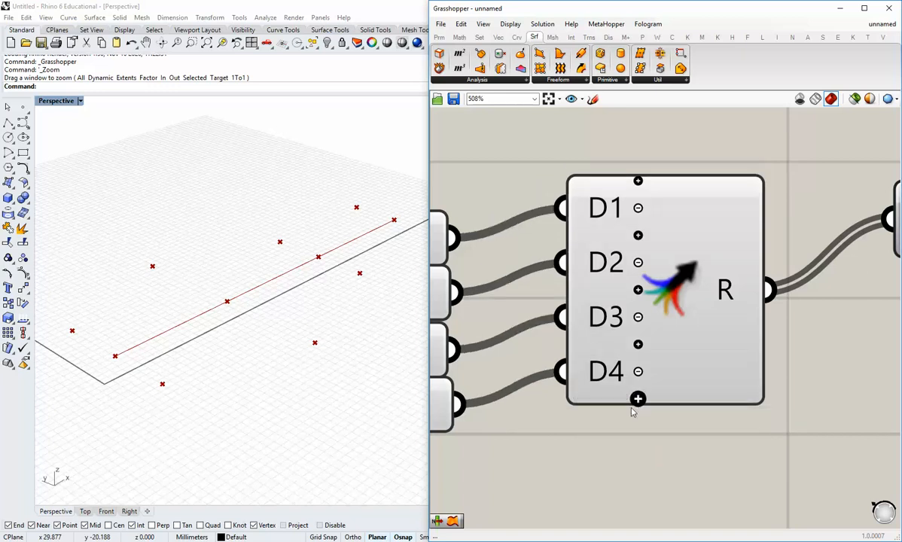
scroll(636, 397, down, 4)
click(642, 385)
drag(642, 385, 641, 392)
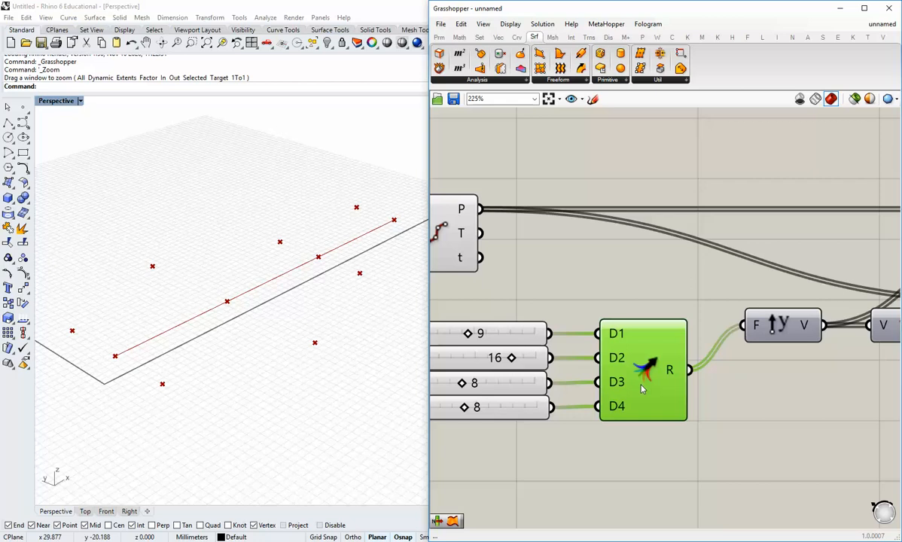
Stack and align the four Data sliders in an even column beside the Merge component
click(531, 422)
right_drag(531, 423, 557, 444)
drag(557, 408, 558, 406)
click(559, 426)
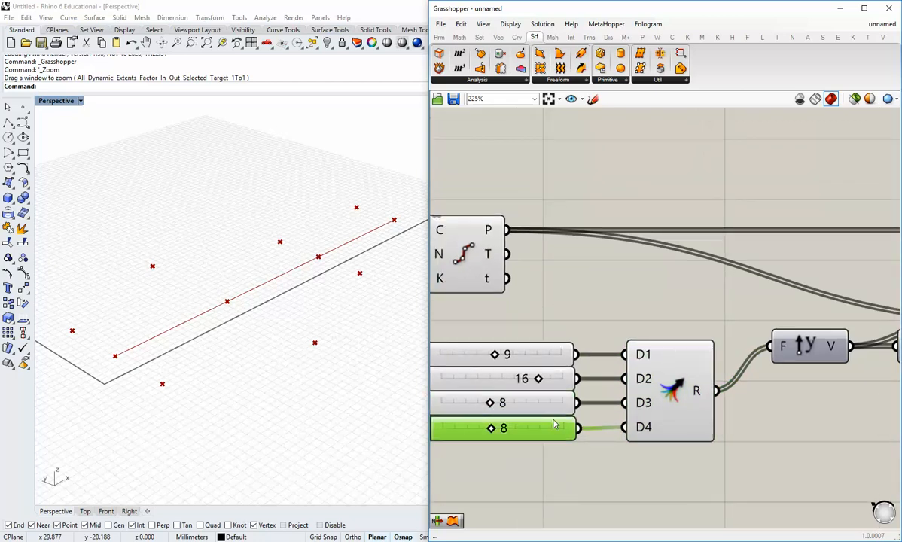
drag(577, 461, 484, 339)
click(475, 316)
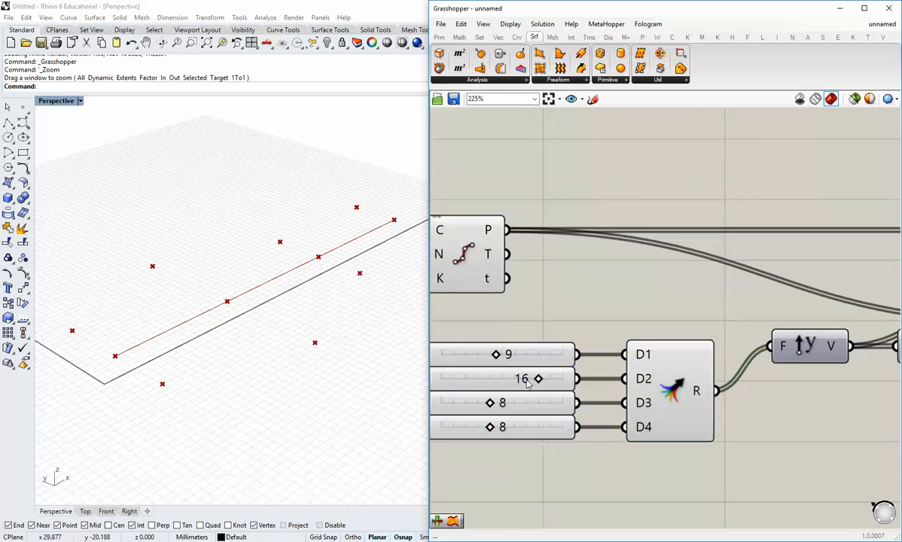
Line up the Unit Y and Reverse components with the Merge output and place the lower Move directly beneath the upper one
scroll(574, 452, down, 2)
drag(660, 376, 650, 403)
click(722, 387)
drag(732, 370, 760, 397)
click(808, 405)
right_drag(810, 404, 738, 404)
drag(754, 369, 764, 362)
click(779, 403)
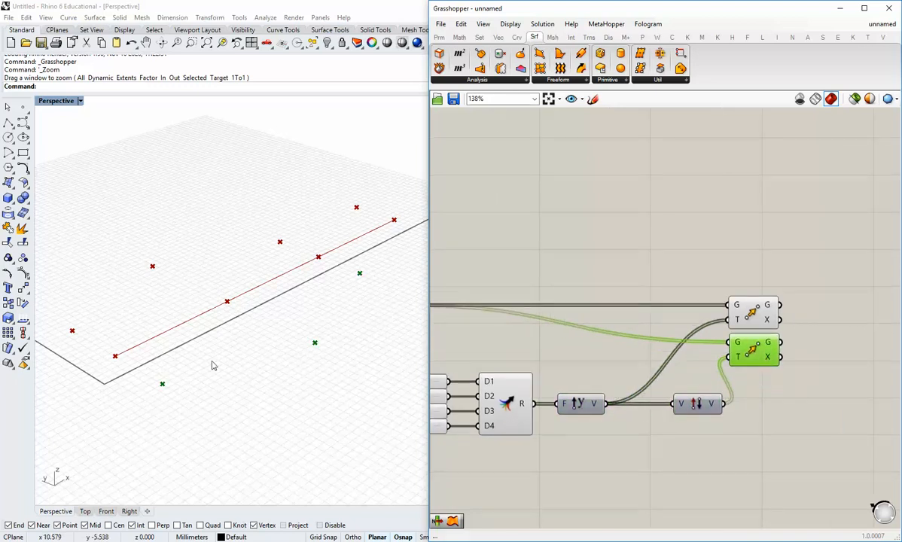
click(517, 322)
right_drag(265, 301, 262, 338)
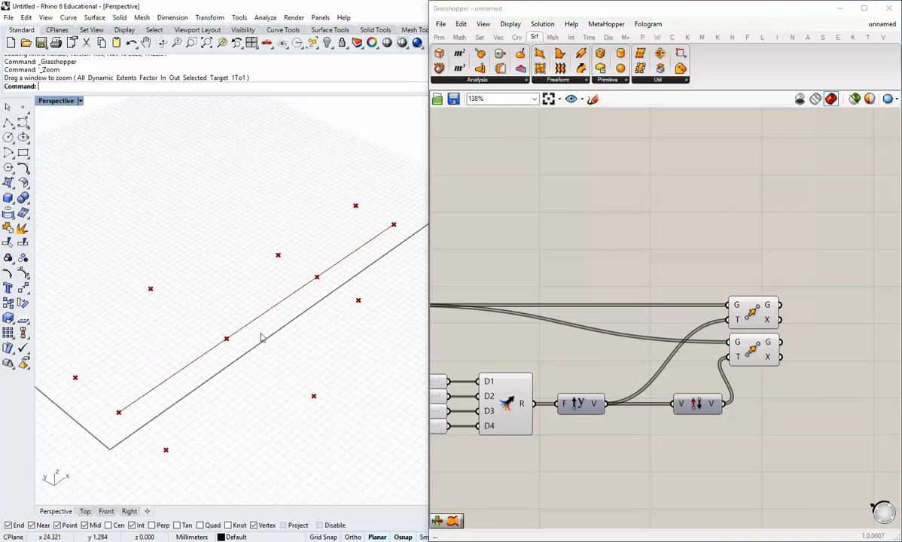
Set the four width sliders to 10 for Data 1, 20 for Data 2, 4 for Data 3 and 10 for Data 4
right_drag(686, 373, 875, 335)
scroll(606, 361, up, 2)
drag(584, 343, 658, 364)
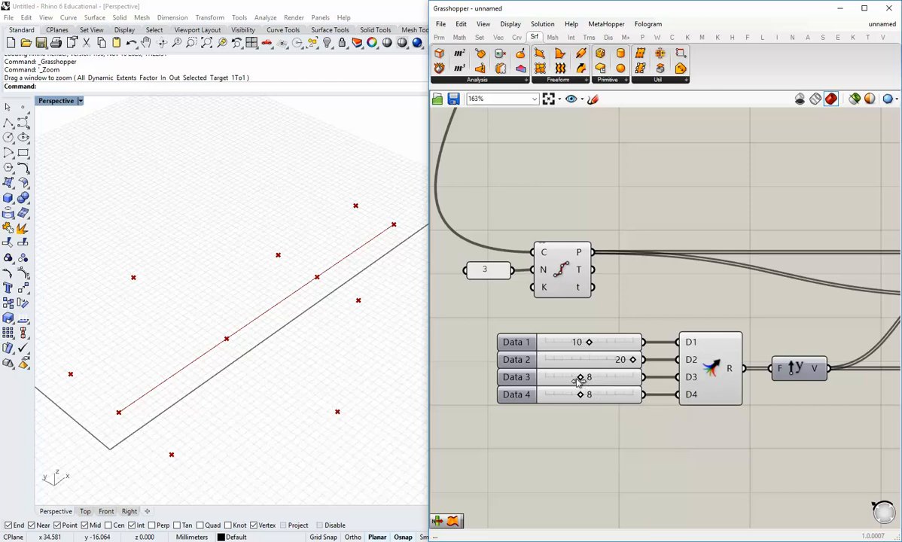
drag(581, 379, 590, 398)
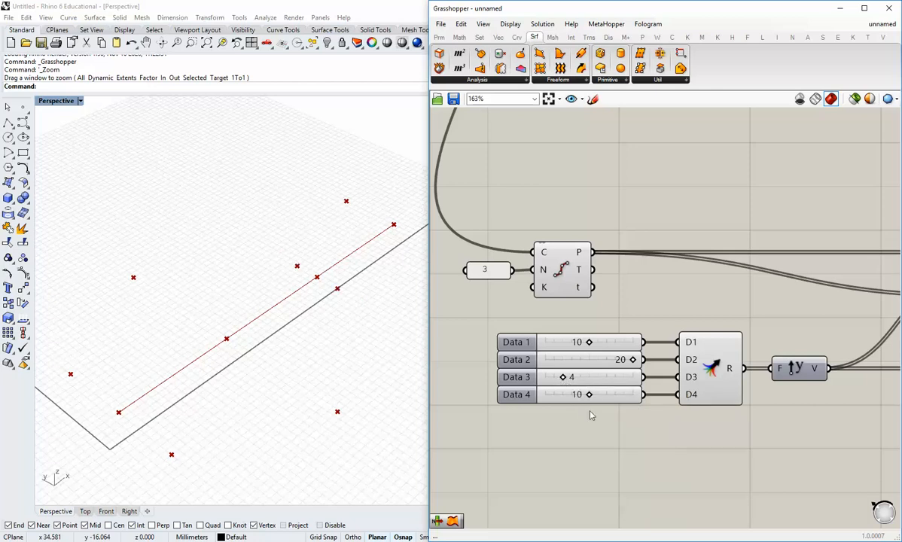
right_drag(278, 359, 238, 359)
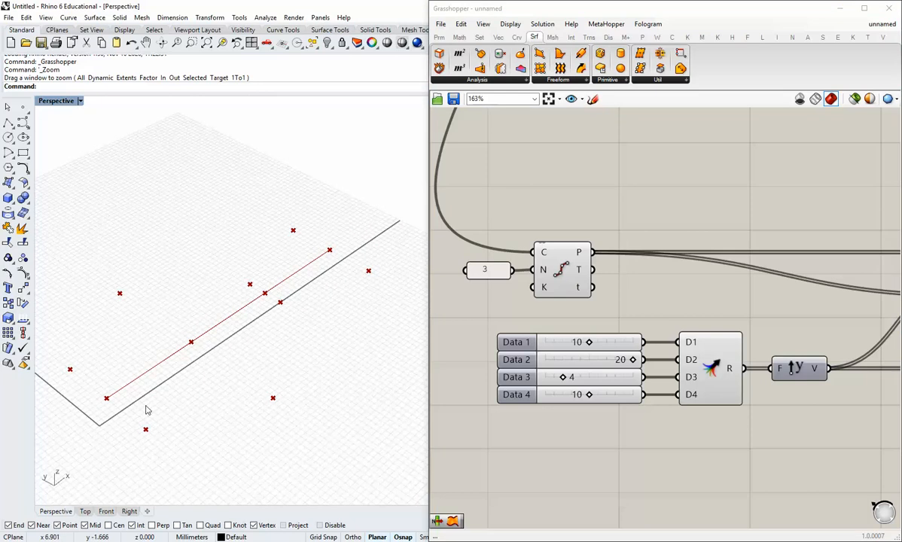
shift+right_drag(146, 406, 173, 388)
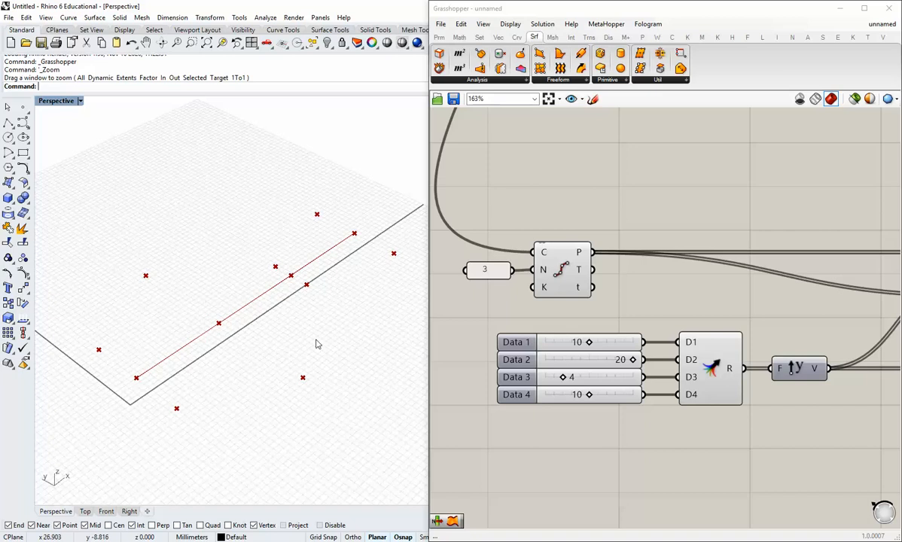
Examine which row of points each of the two Move components produces in the viewport
scroll(745, 348, down, 5)
scroll(646, 315, up, 4)
click(640, 291)
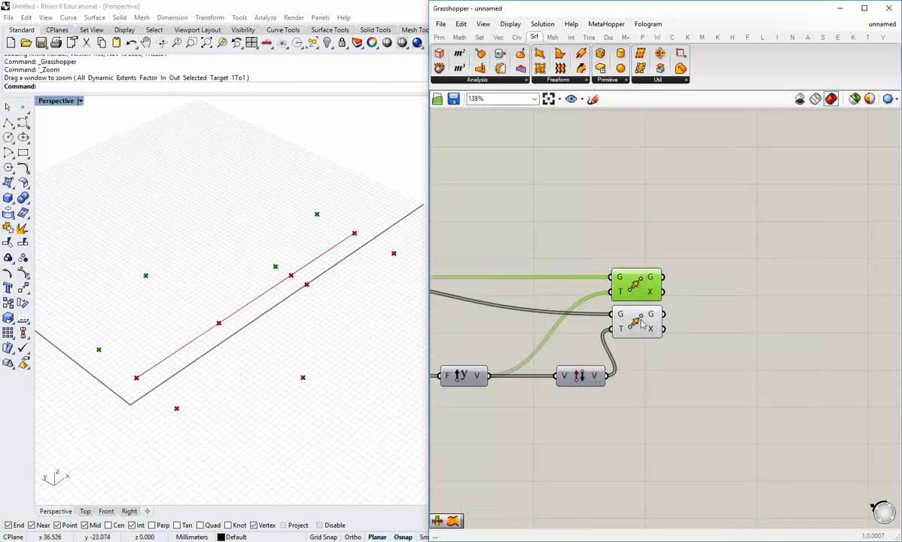
click(635, 322)
click(715, 302)
click(622, 293)
click(682, 244)
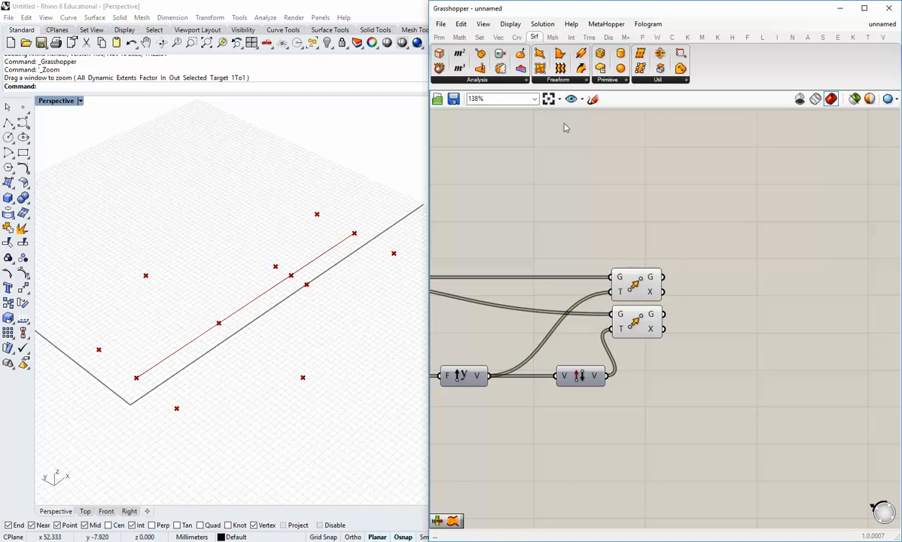
Add a Nurbs Curve component and connect the upper Move's geometry output to its vertices input
click(518, 38)
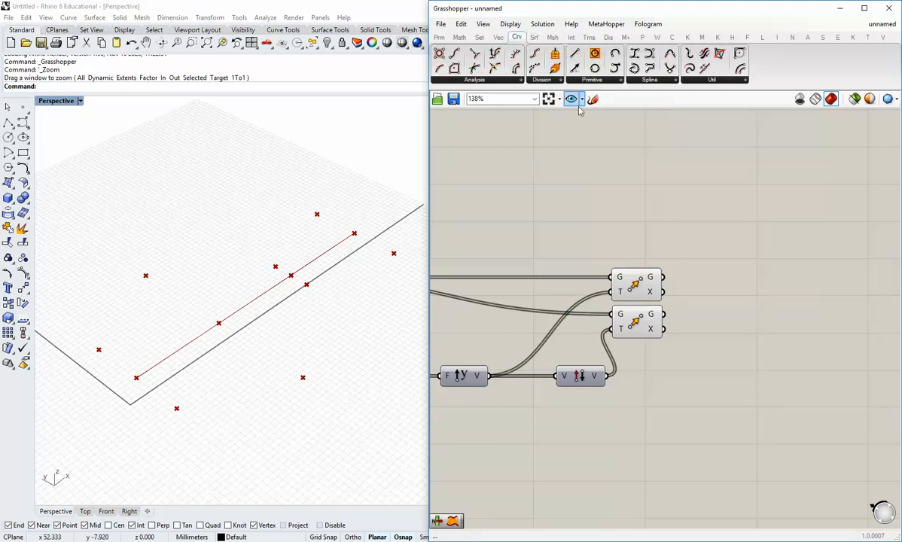
click(648, 81)
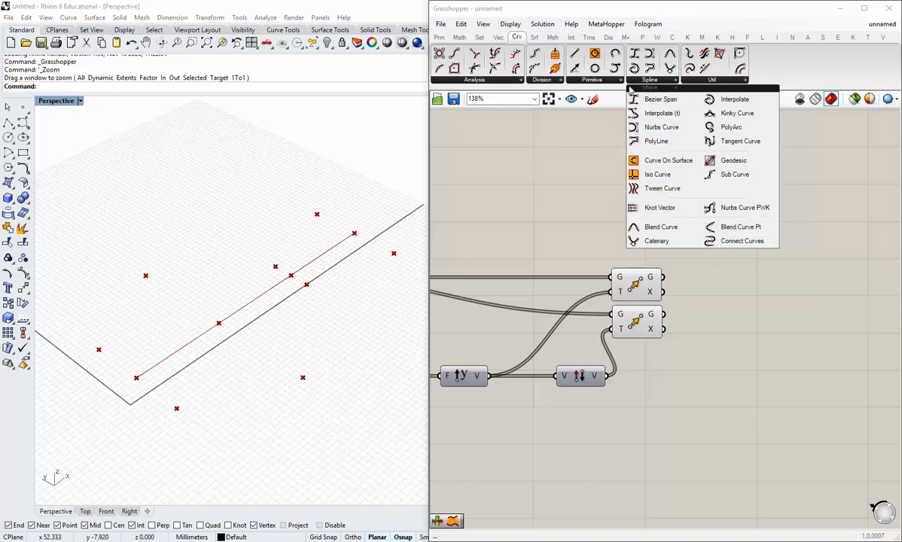
click(663, 128)
click(715, 286)
drag(663, 277, 771, 302)
click(756, 330)
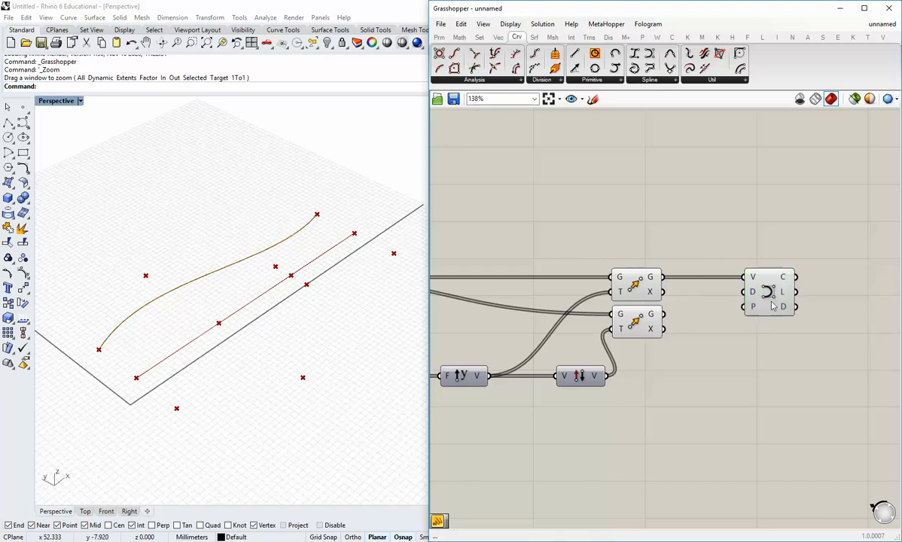
Duplicate the Nurbs Curve component below the original and connect the lower Move's geometry output to its vertices input
click(771, 302)
alt+drag(768, 299, 765, 354)
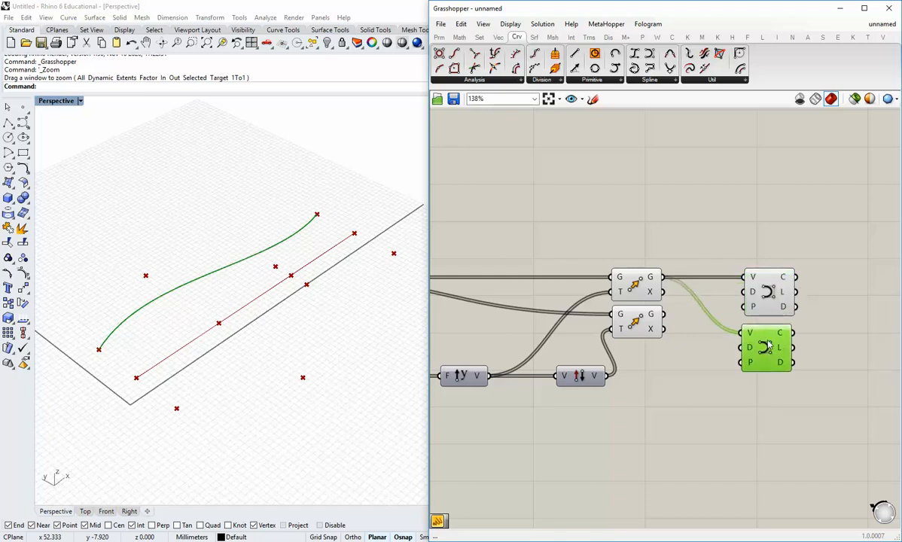
click(702, 343)
drag(665, 314, 765, 343)
click(706, 360)
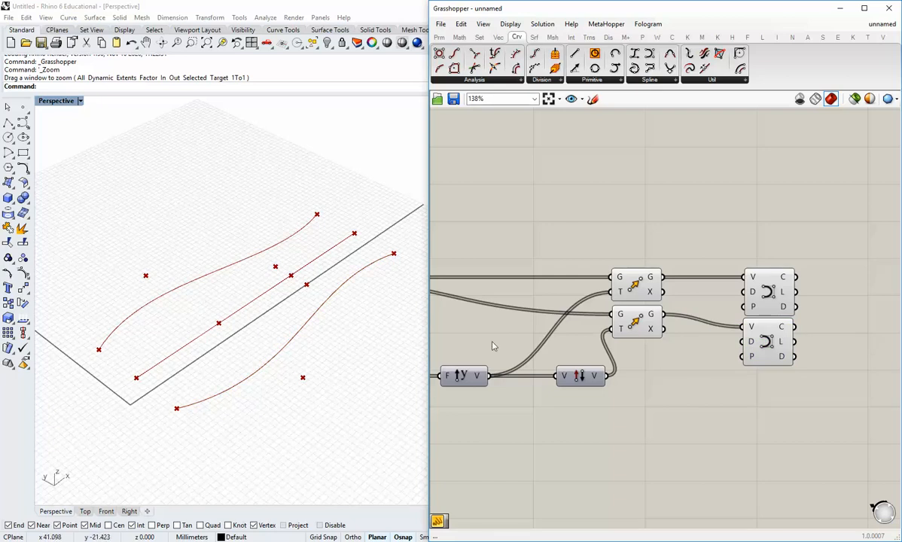
Raise the Data 2 slider's maximum and set the slider to 25
right_drag(535, 337, 635, 327)
scroll(649, 329, down, 2)
scroll(756, 325, up, 2)
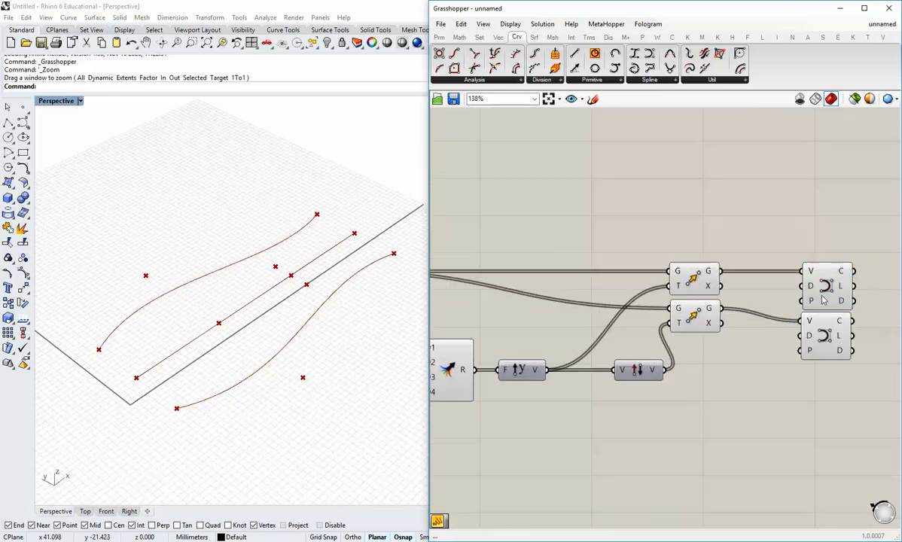
click(822, 299)
click(729, 390)
right_drag(499, 322, 764, 321)
scroll(622, 370, up, 1)
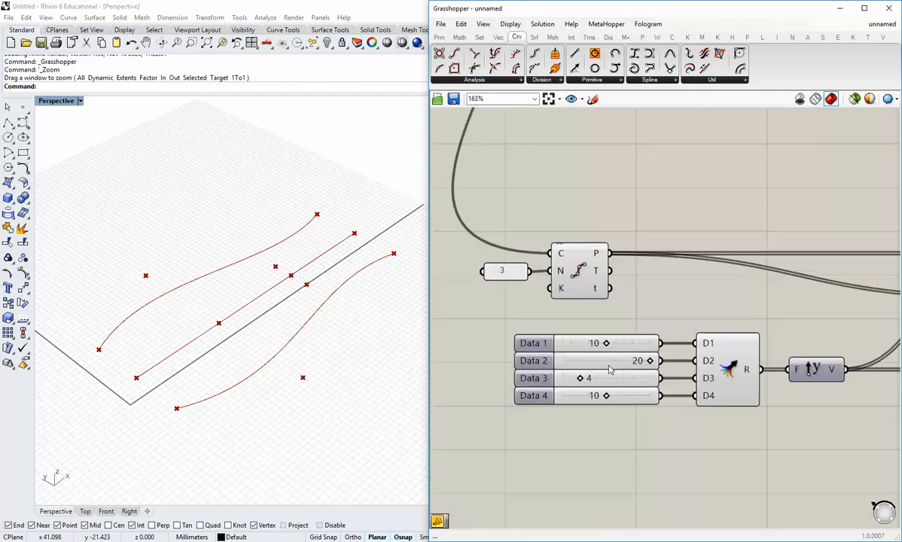
click(608, 365)
right_click(610, 368)
mouse_move(644, 438)
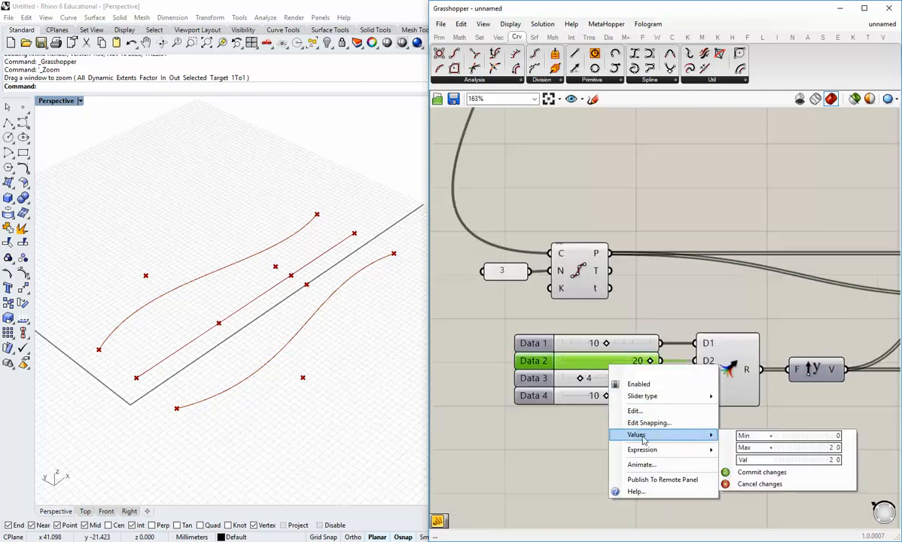
click(789, 448)
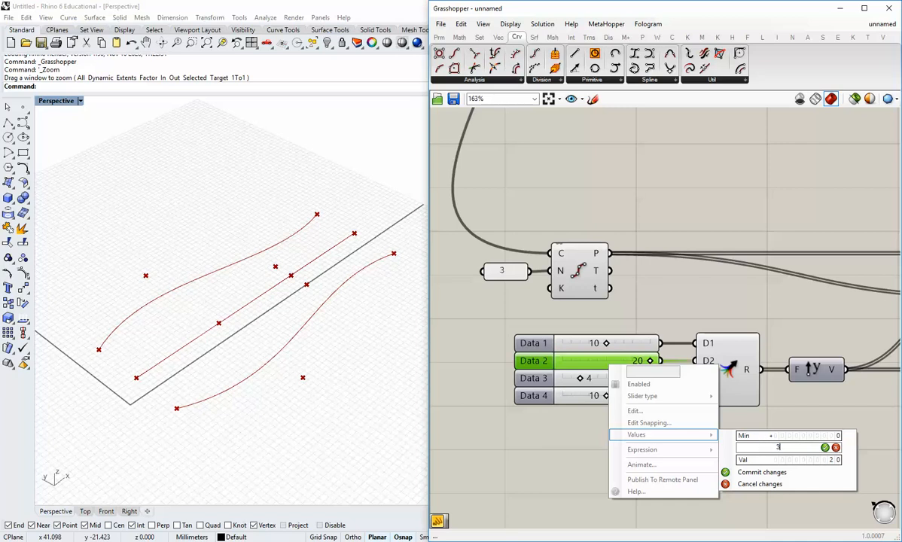
click(760, 472)
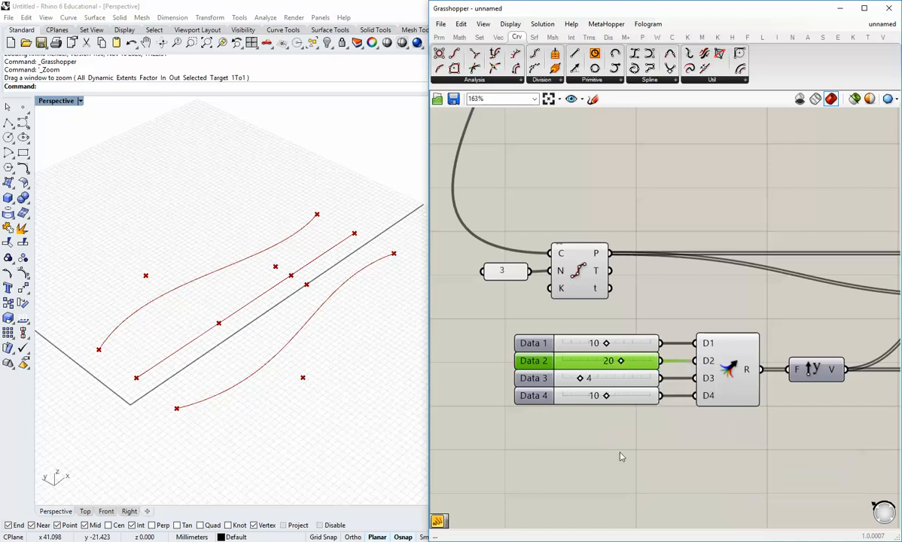
mouse_move(623, 361)
mouse_down()
mouse_move(645, 373)
mouse_move(634, 362)
mouse_up()
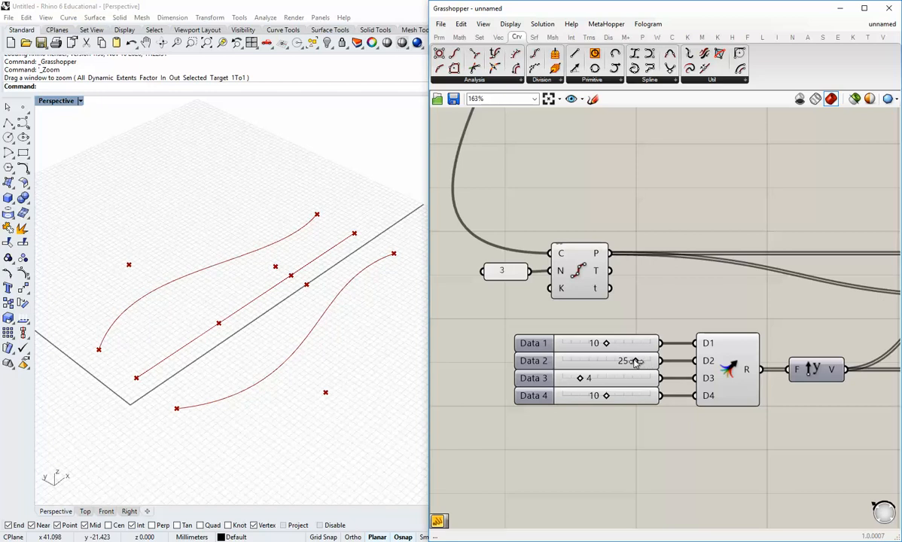
Examine the two Nurbs curves beside the base line and match each to the component that produces it
scroll(642, 485, down, 3)
right_drag(824, 385, 748, 374)
scroll(749, 374, up, 2)
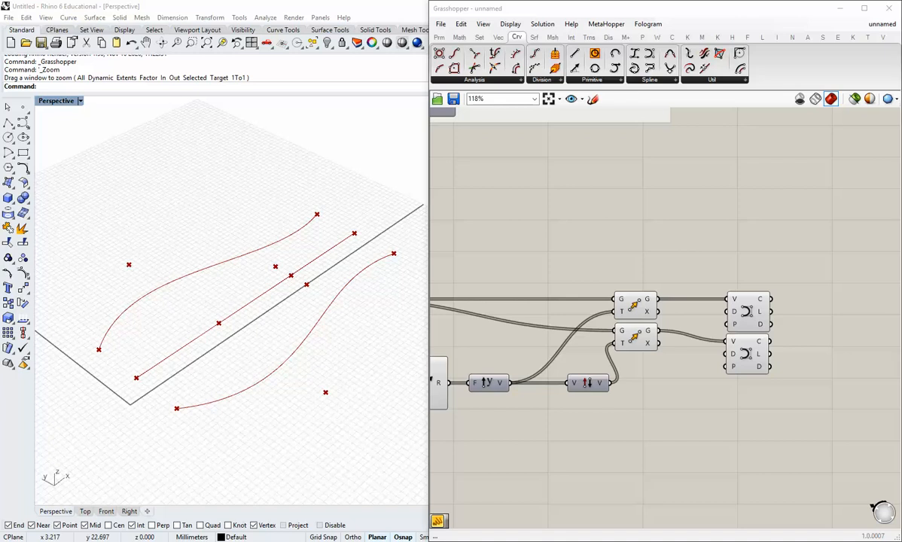
right_drag(197, 374, 214, 369)
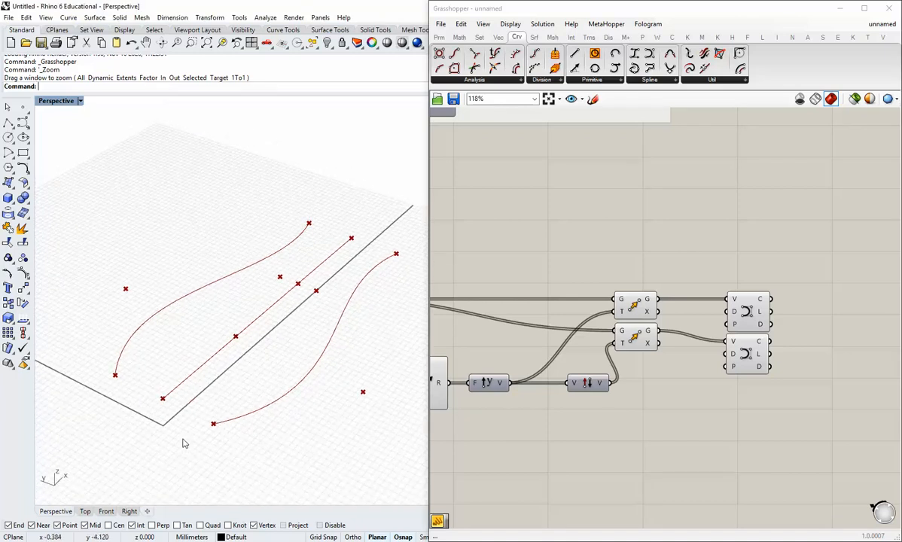
shift+right_drag(274, 366, 271, 380)
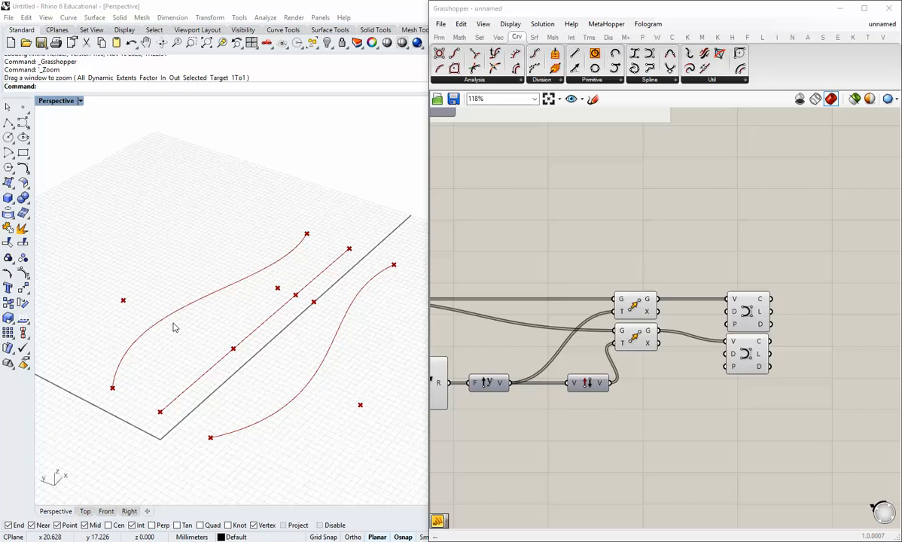
mouse_move(186, 403)
shift+right_down()
mouse_move(201, 394)
mouse_move(177, 395)
shift+right_up()
scroll(198, 393, down, 2)
scroll(199, 393, up, 2)
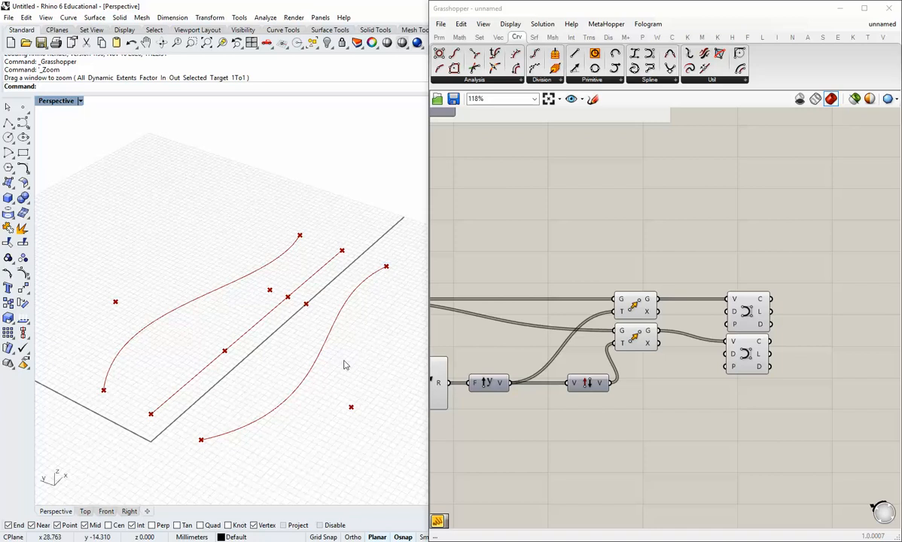
right_drag(718, 335, 687, 327)
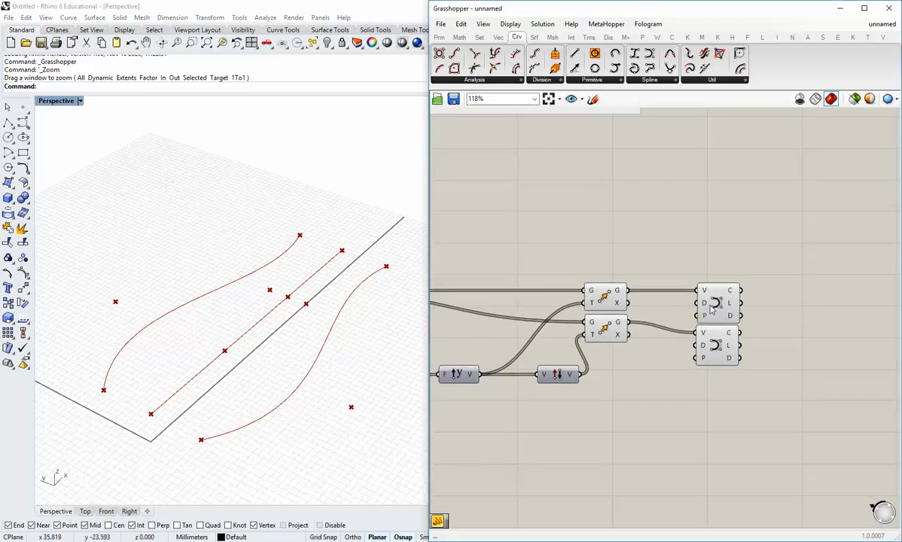
shift+click(714, 346)
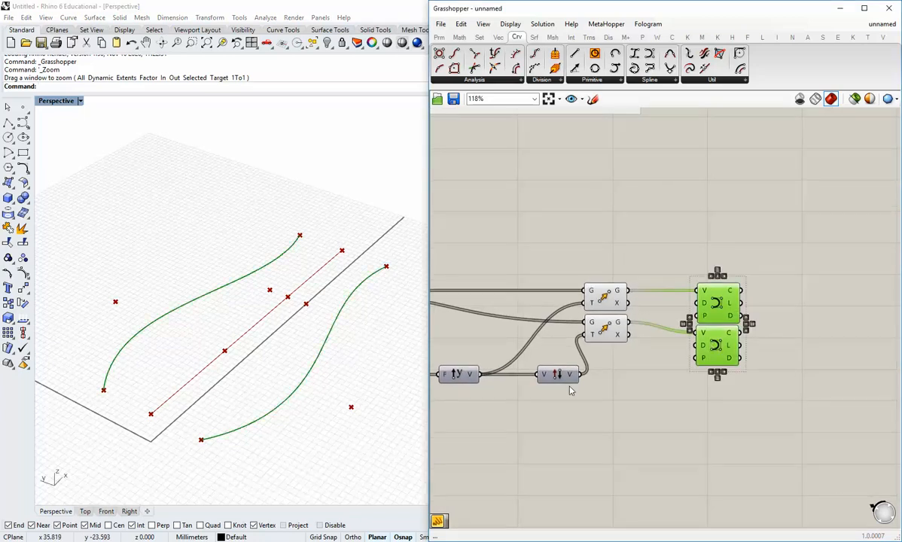
click(720, 304)
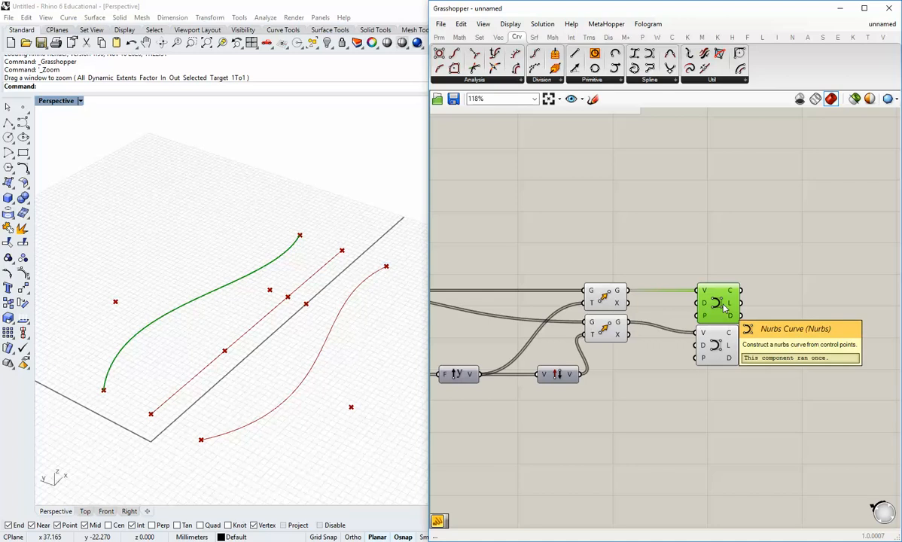
click(566, 428)
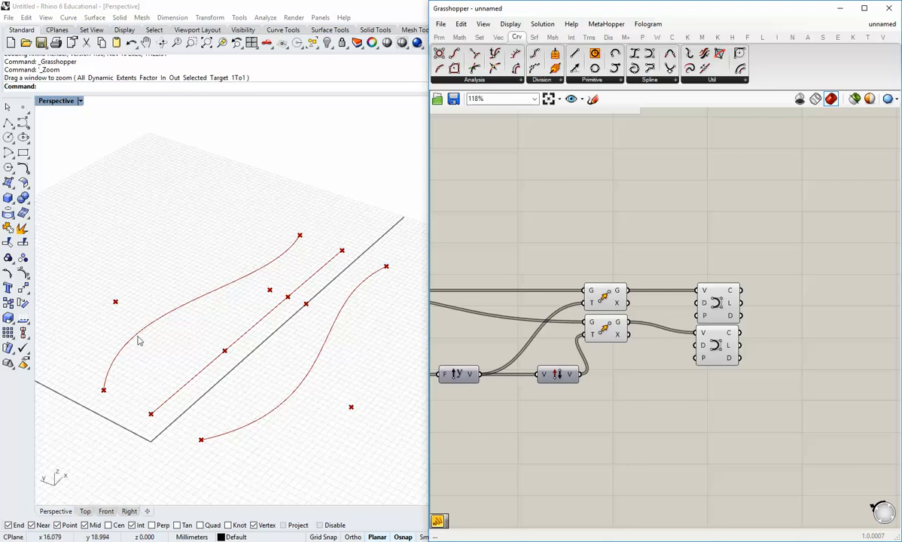
mouse_move(428, 267)
mouse_down()
mouse_move(416, 268)
mouse_move(436, 284)
mouse_up()
shift+right_drag(215, 426, 250, 392)
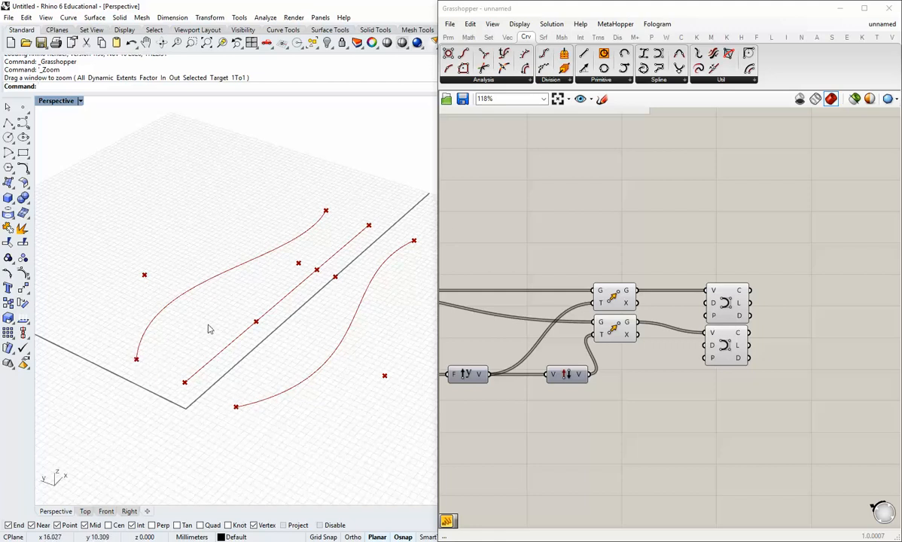
Add a List Item component to the canvas below the Move and Reverse components
click(488, 37)
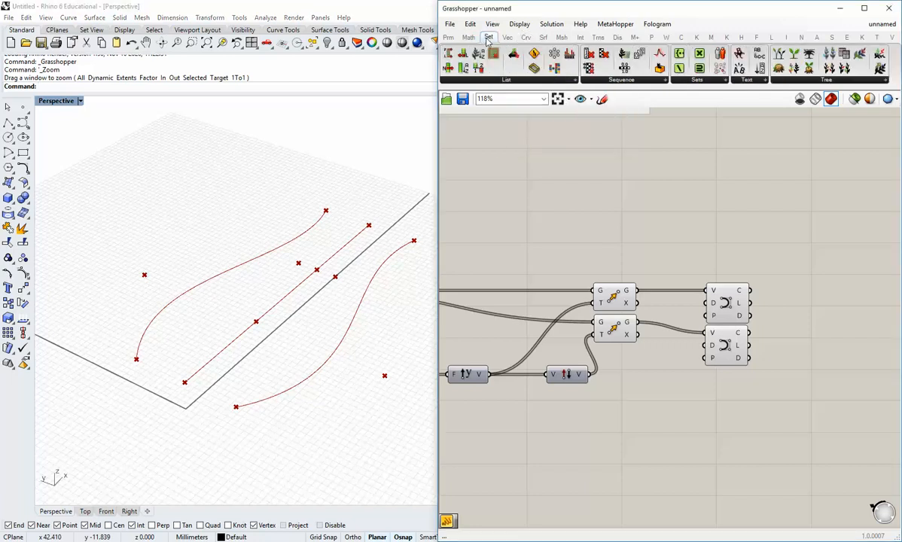
click(452, 80)
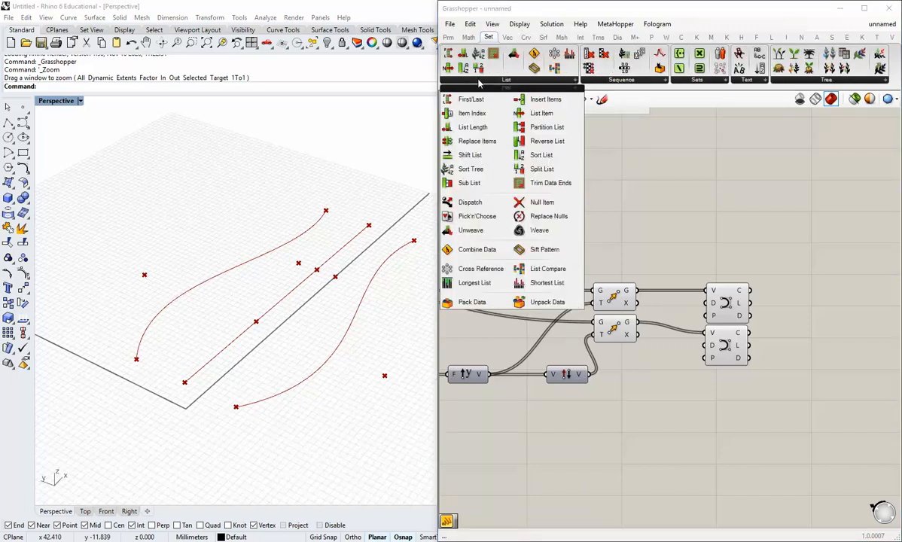
click(542, 113)
click(640, 443)
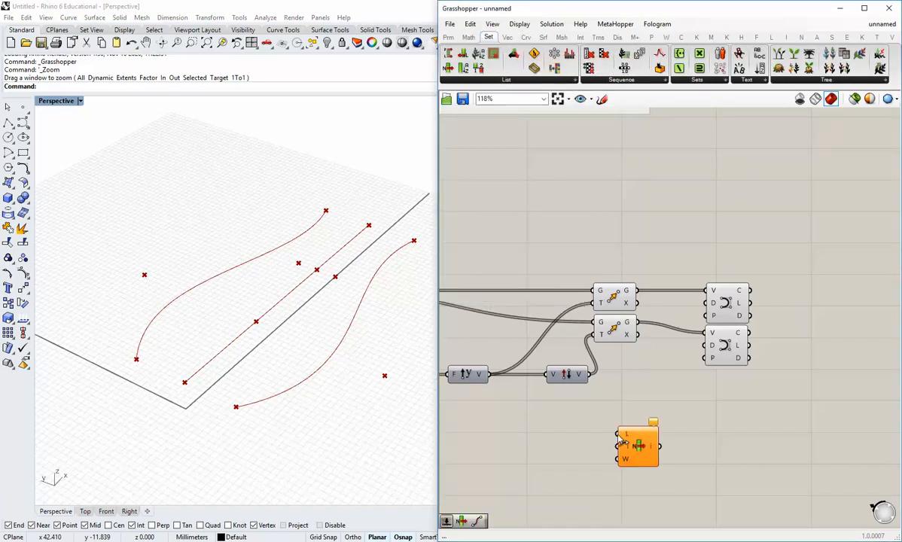
scroll(617, 395, down, 2)
right_drag(617, 396, 743, 388)
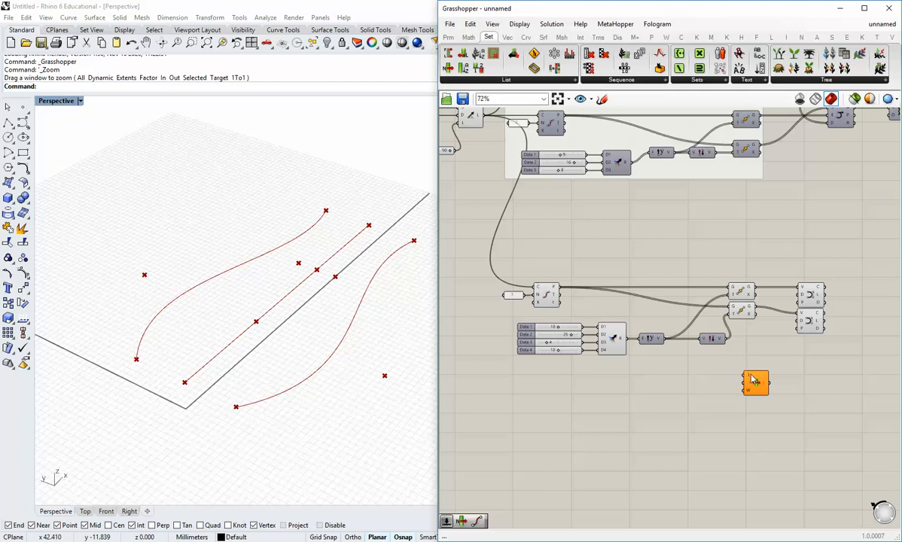
drag(753, 380, 730, 384)
Place the List Item closer to the Move components and connect the upper Move's geometry output to its list input
right_drag(730, 385, 602, 365)
click(611, 272)
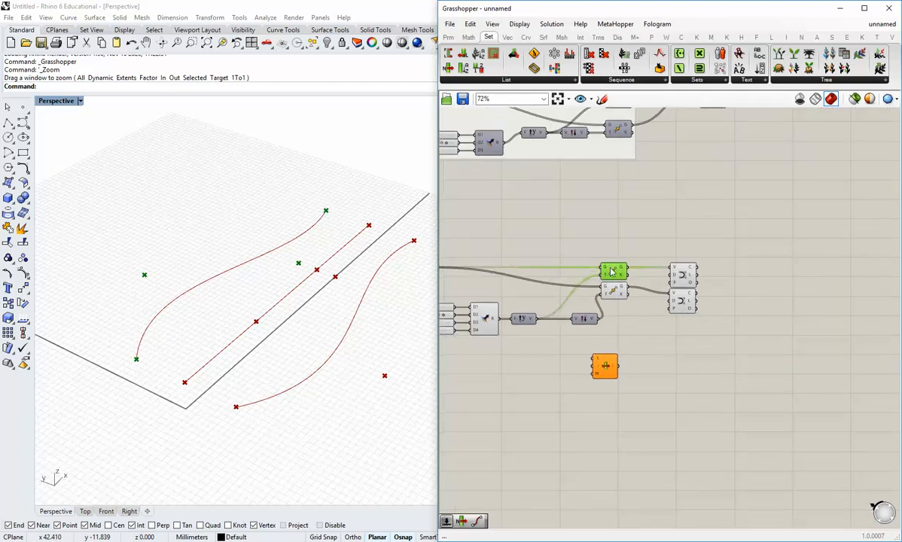
right_drag(594, 296, 567, 292)
drag(580, 362, 616, 338)
drag(601, 264, 599, 335)
click(621, 368)
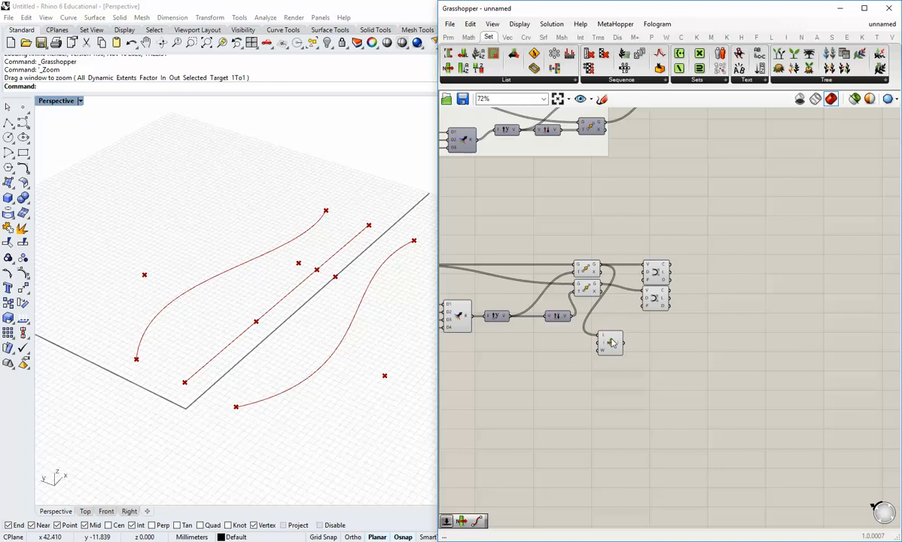
Check which point the List Item component picks in the viewport and inspect its index input
click(611, 343)
scroll(617, 357, up, 3)
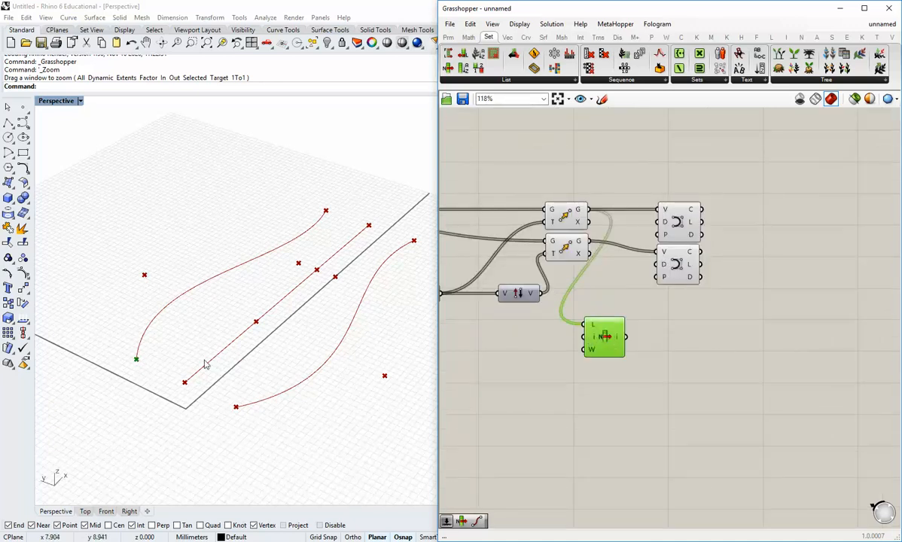
mouse_move(593, 339)
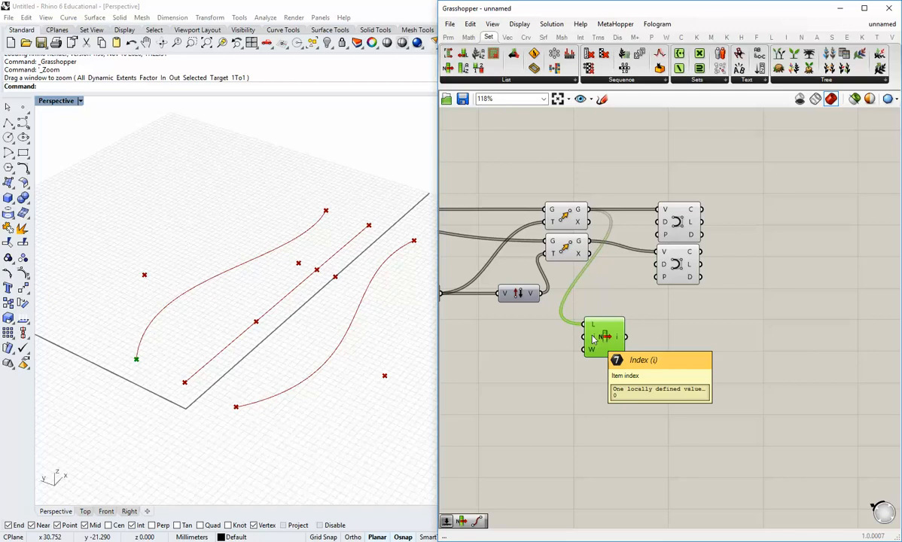
drag(593, 340, 603, 343)
scroll(607, 354, up, 5)
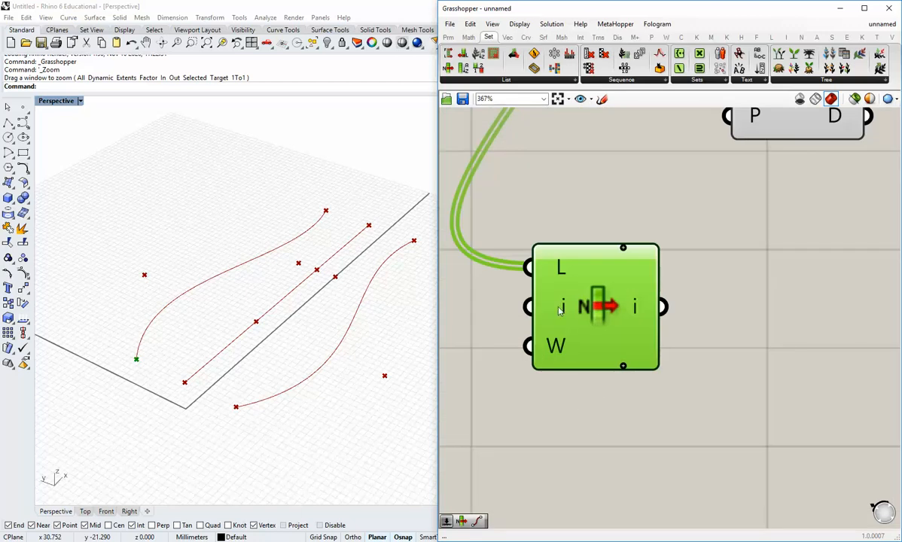
mouse_move(564, 306)
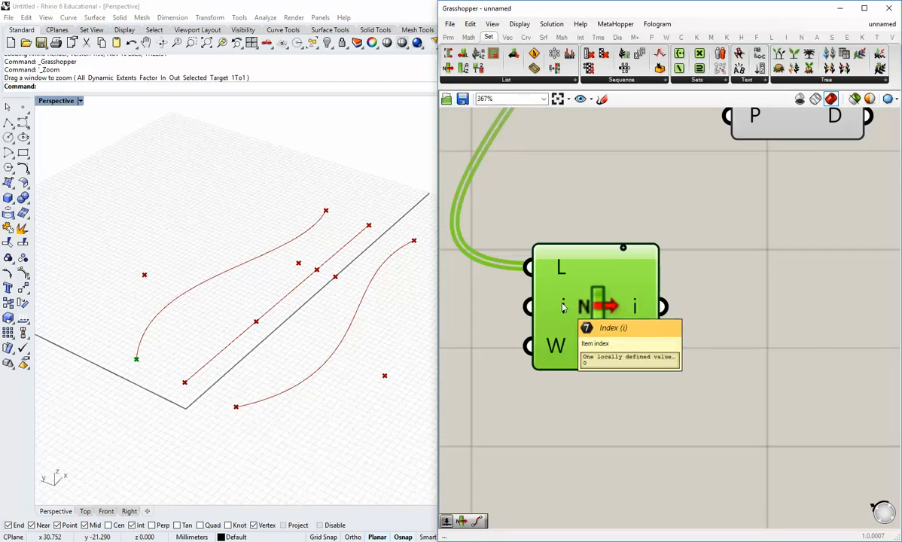
mouse_move(570, 327)
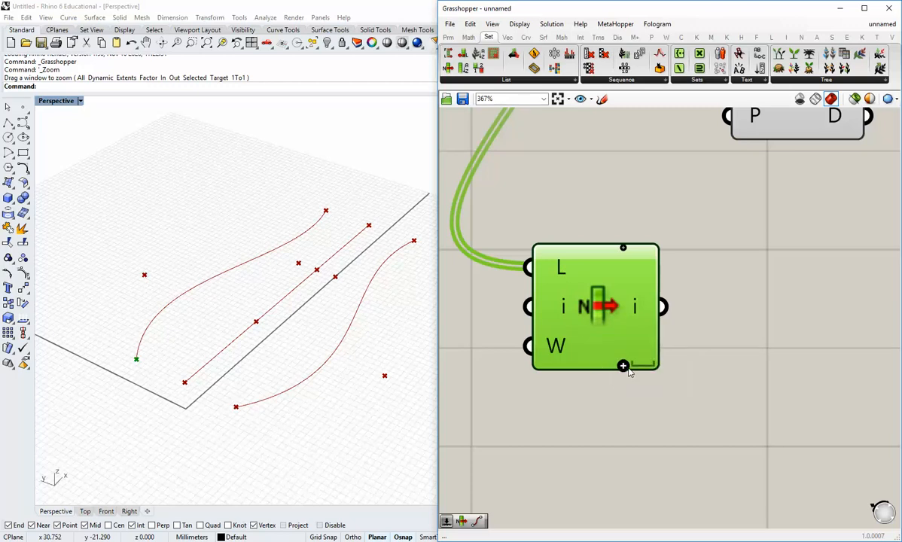
Try adding +1 and +2 outputs to the List Item component and remove both again
scroll(621, 366, up, 2)
click(620, 366)
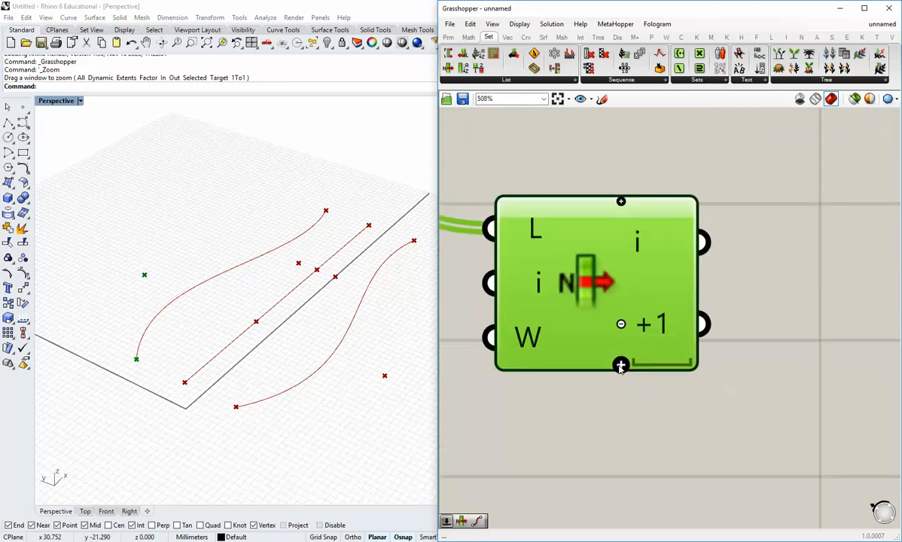
click(621, 366)
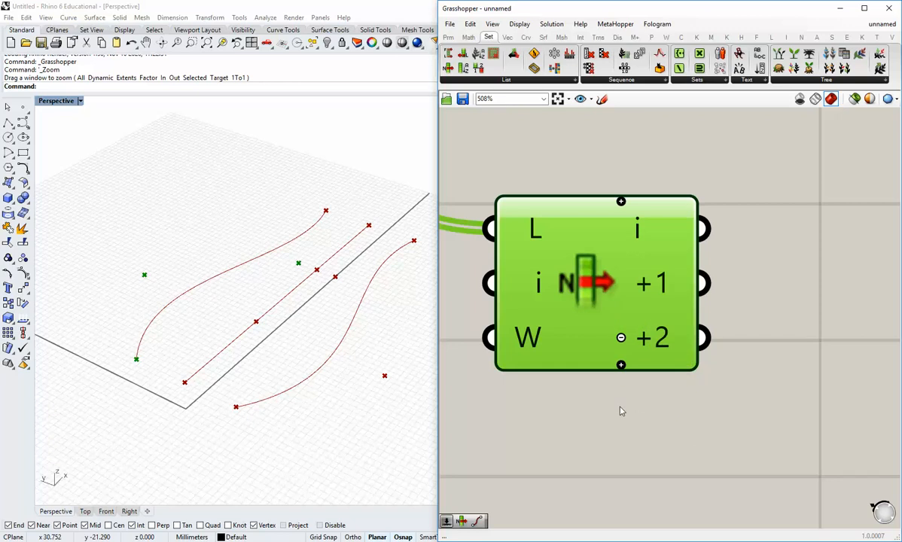
click(621, 337)
click(623, 324)
Shift the List Item component slightly farther below the Move components to leave room around its inputs
scroll(624, 327, down, 5)
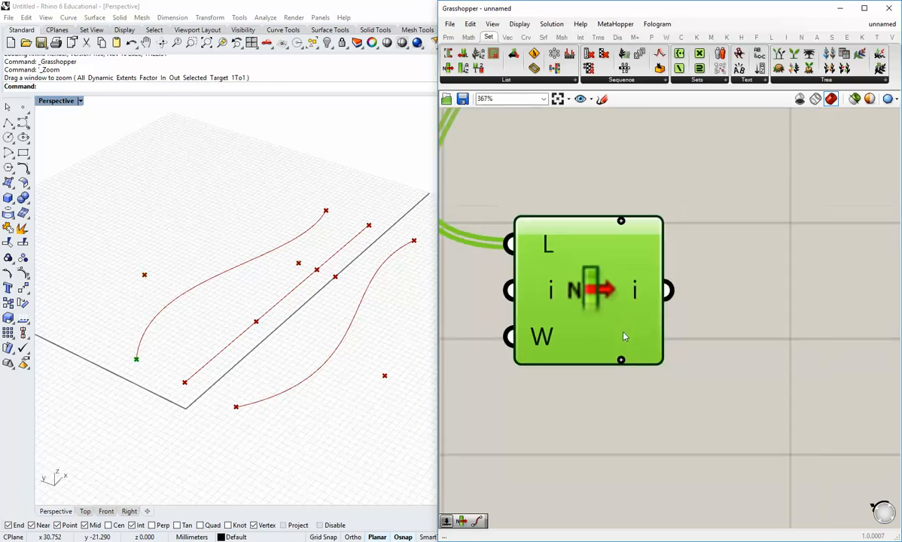
scroll(616, 324, down, 1)
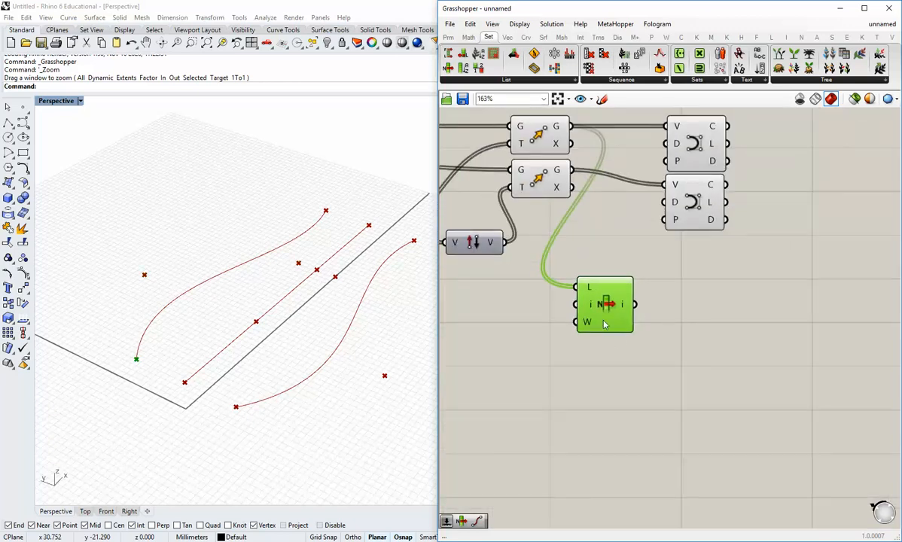
drag(612, 320, 623, 343)
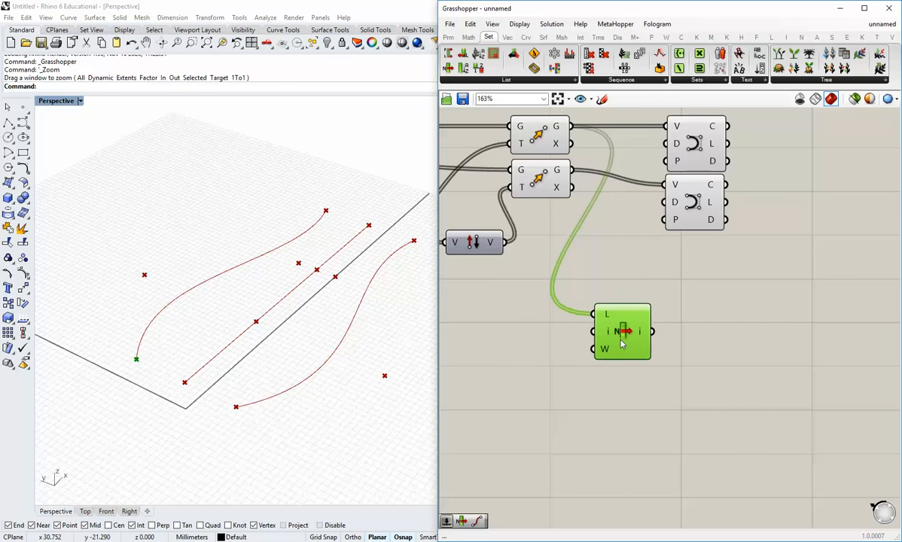
click(568, 366)
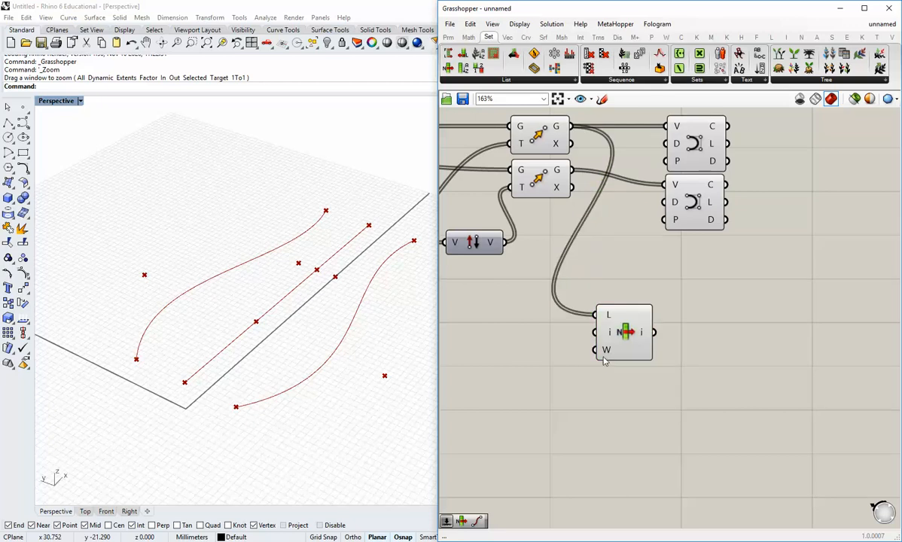
right_drag(629, 374, 629, 346)
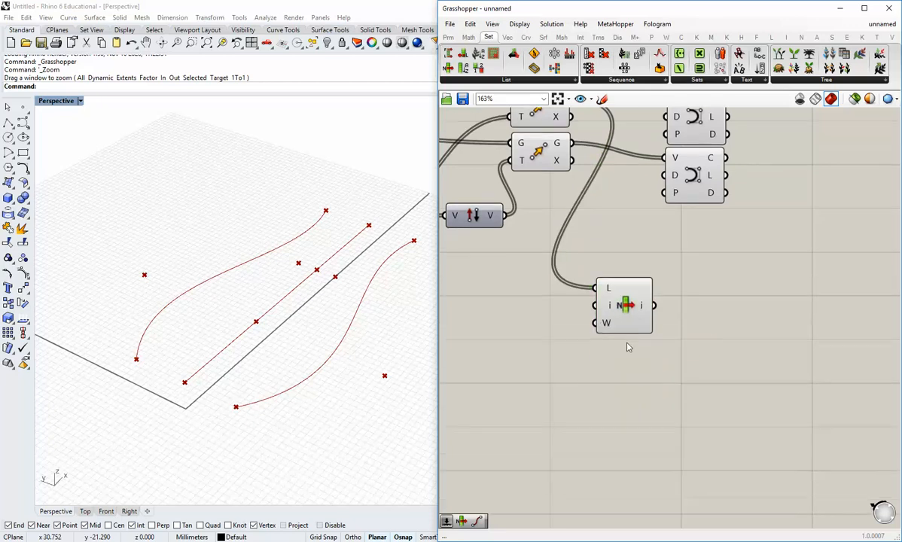
Duplicate the List Item component below the original and connect the lower Move's geometry output to the copy's list input
click(638, 308)
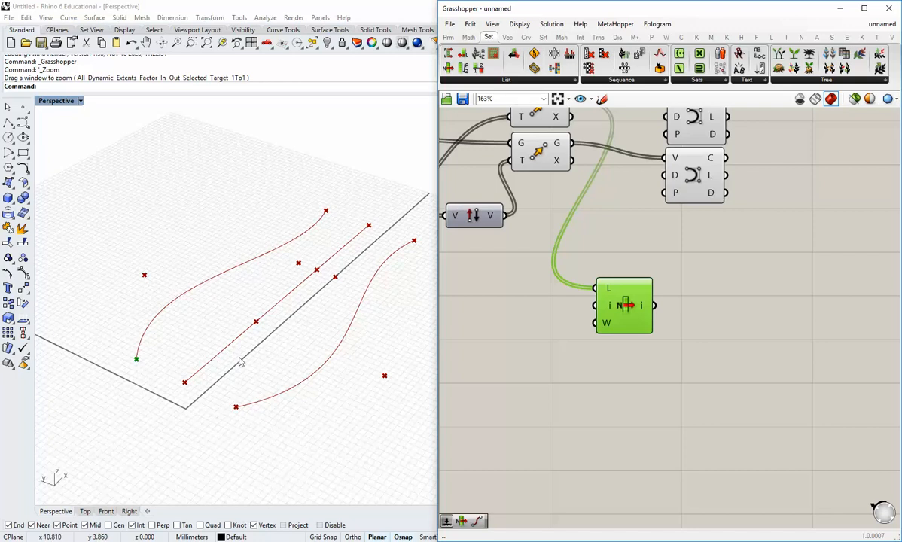
right_drag(687, 374, 674, 361)
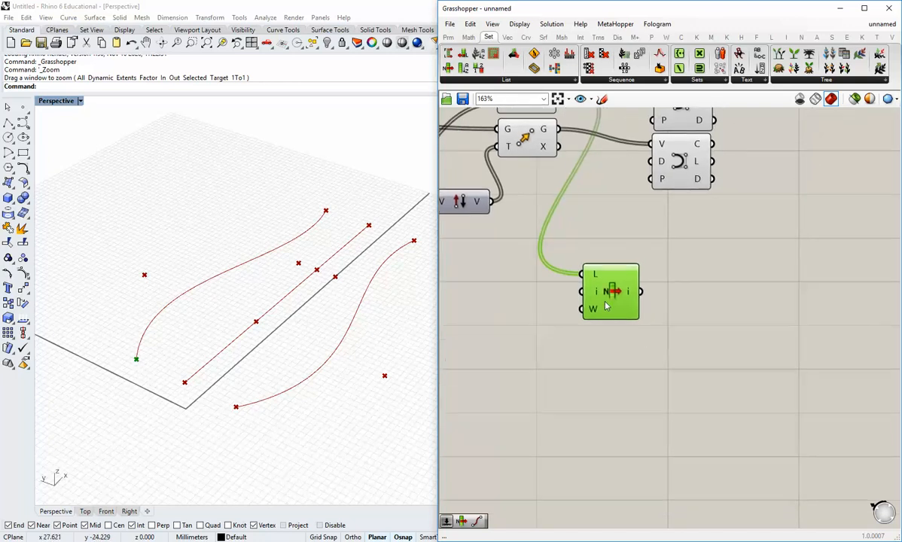
key(ctrl+c)
key(ctrl+v)
drag(611, 311, 609, 361)
click(586, 203)
scroll(585, 195, down, 1)
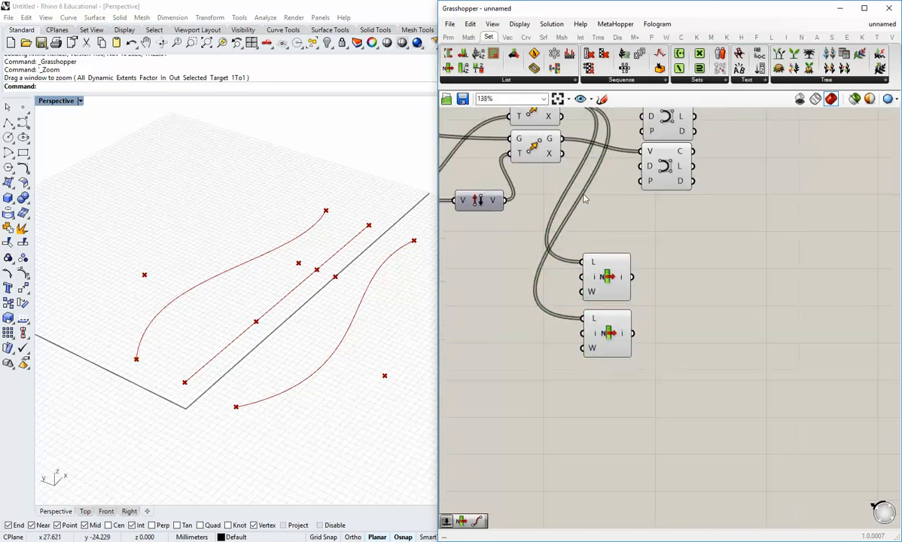
scroll(585, 198, down, 1)
drag(597, 186, 616, 337)
click(637, 359)
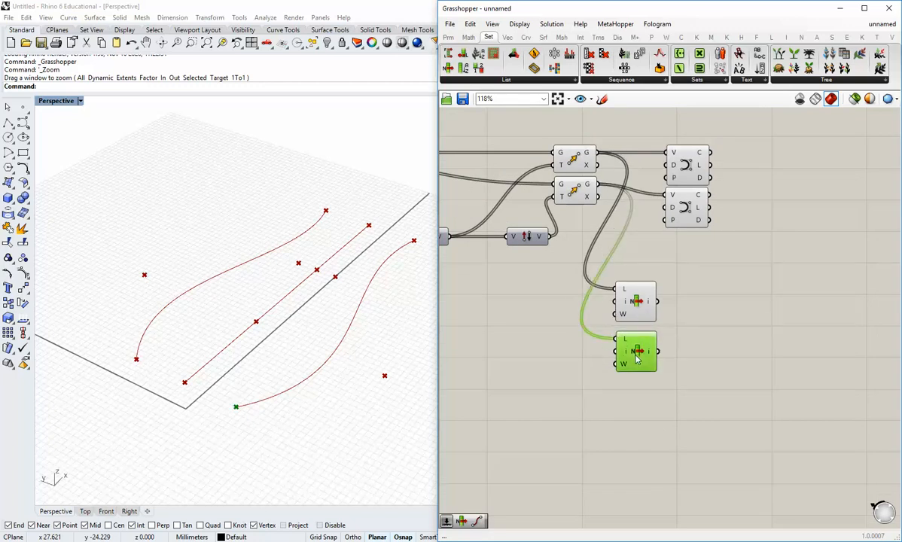
Shift the copied List Item farther down to leave a gap below the first one
drag(637, 359, 637, 409)
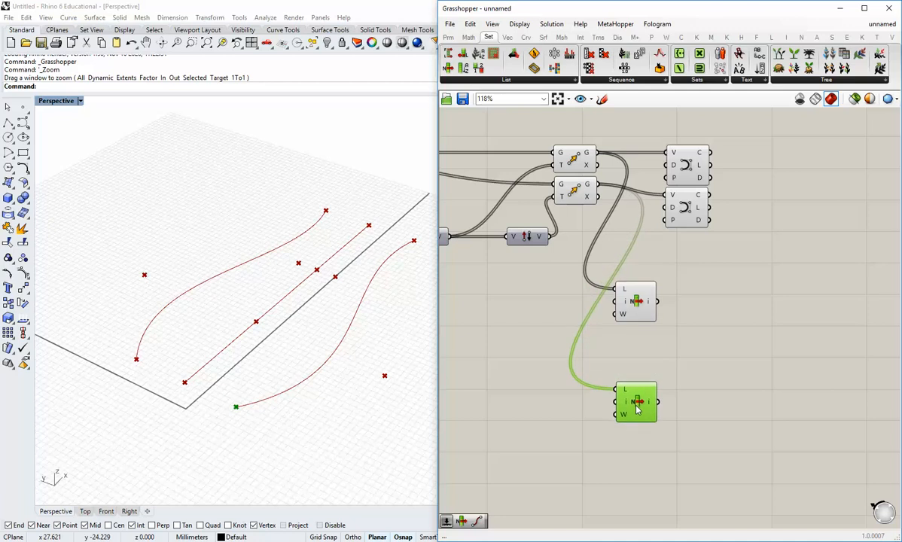
click(631, 364)
scroll(176, 377, up, 6)
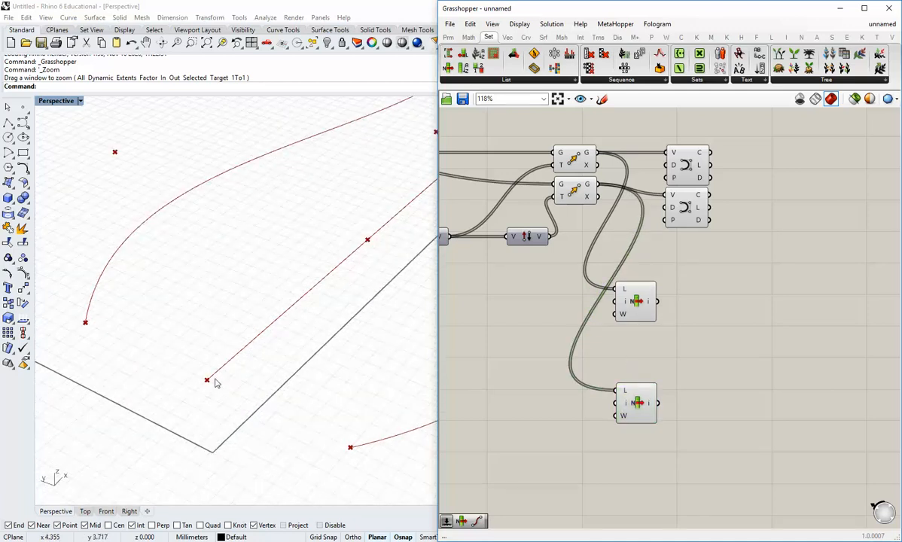
scroll(215, 384, down, 5)
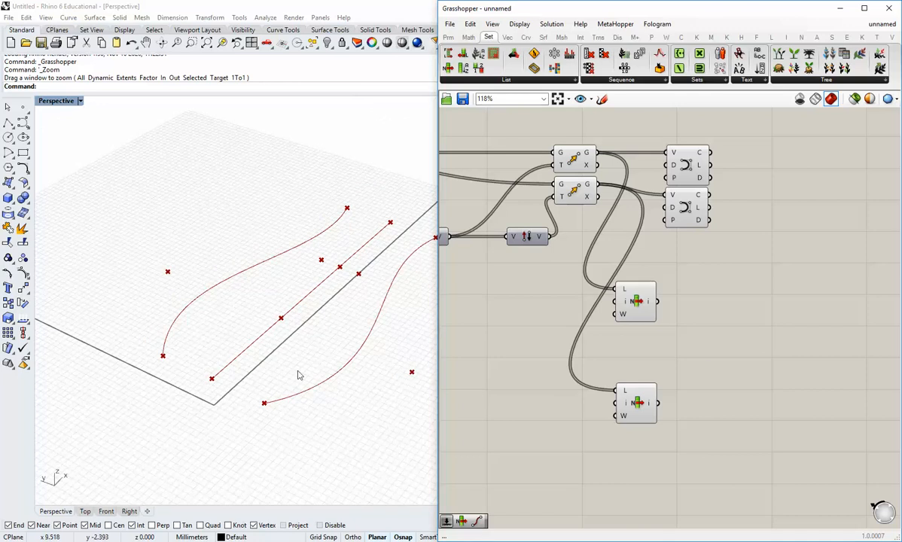
Trace the definition back to the Divide Curve component and check which centre-line points it outputs
right_drag(658, 330, 695, 364)
scroll(695, 364, down, 1)
right_drag(588, 359, 728, 330)
right_drag(531, 220, 628, 227)
scroll(635, 294, down, 3)
click(552, 189)
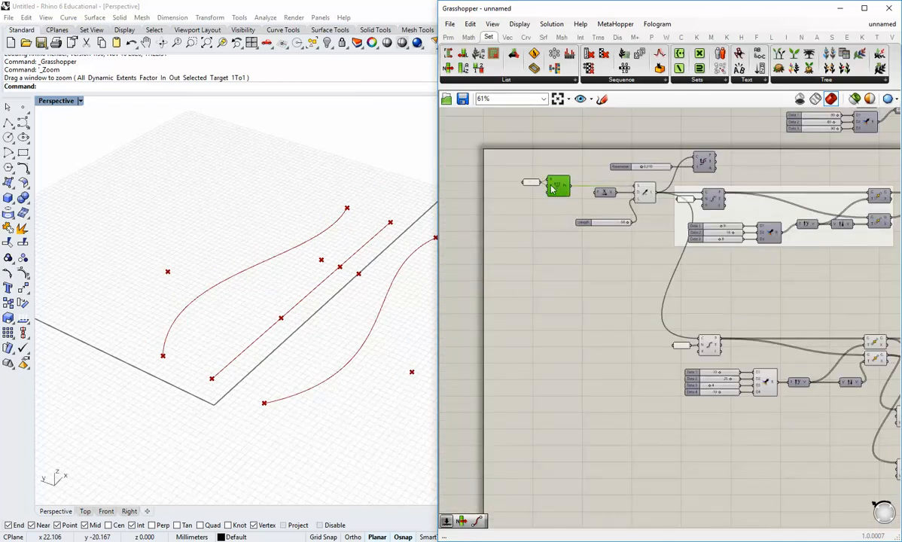
right_drag(669, 315, 502, 218)
scroll(566, 234, up, 3)
right_drag(547, 265, 494, 229)
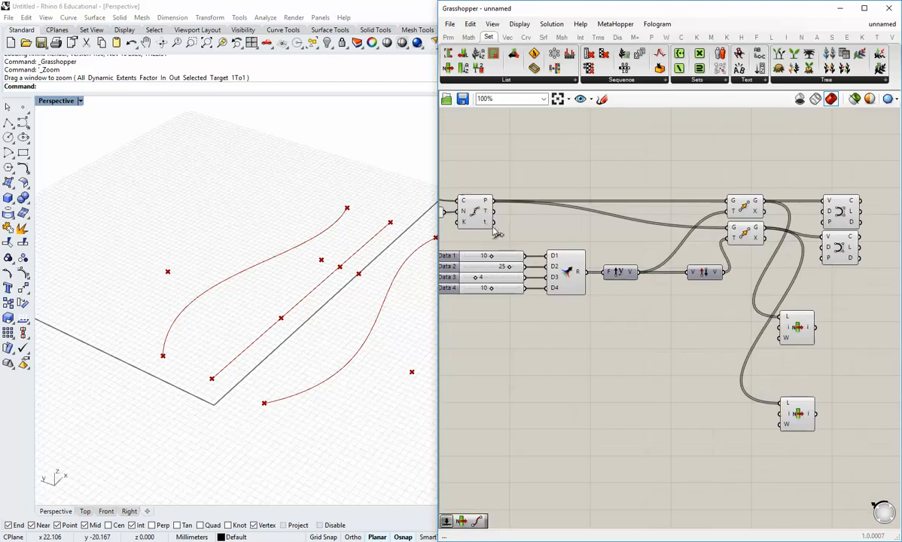
click(477, 217)
mouse_move(485, 213)
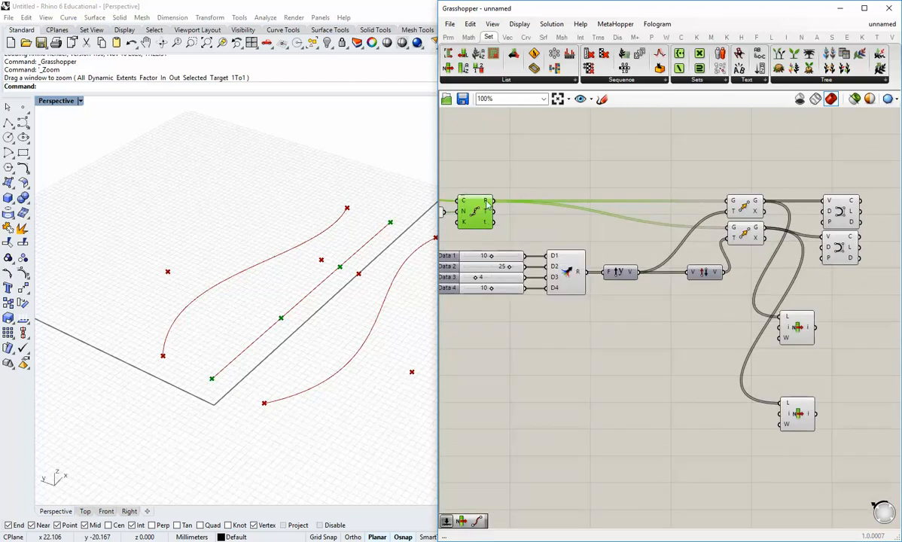
Duplicate the upper List Item and replace the copy's list input with the Divide Curve's points output
click(800, 332)
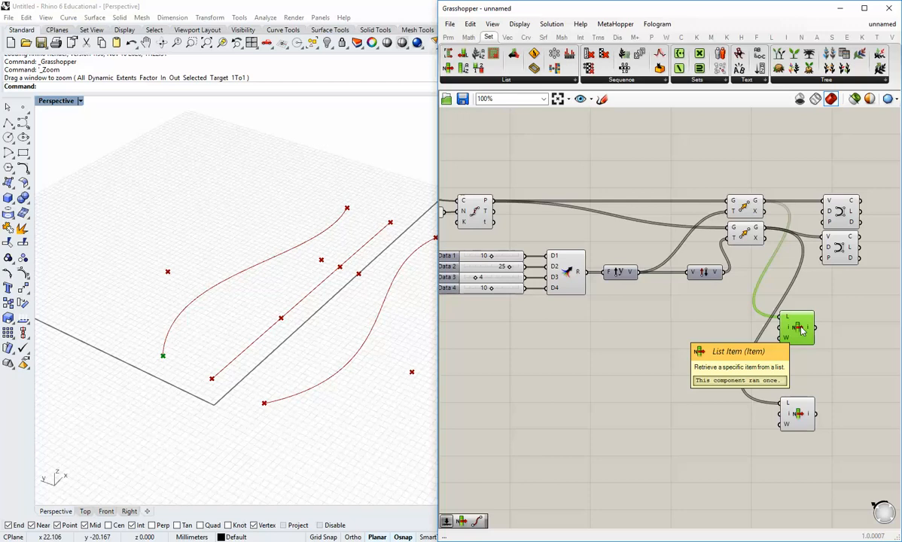
alt+drag(798, 331, 696, 358)
drag(492, 201, 677, 343)
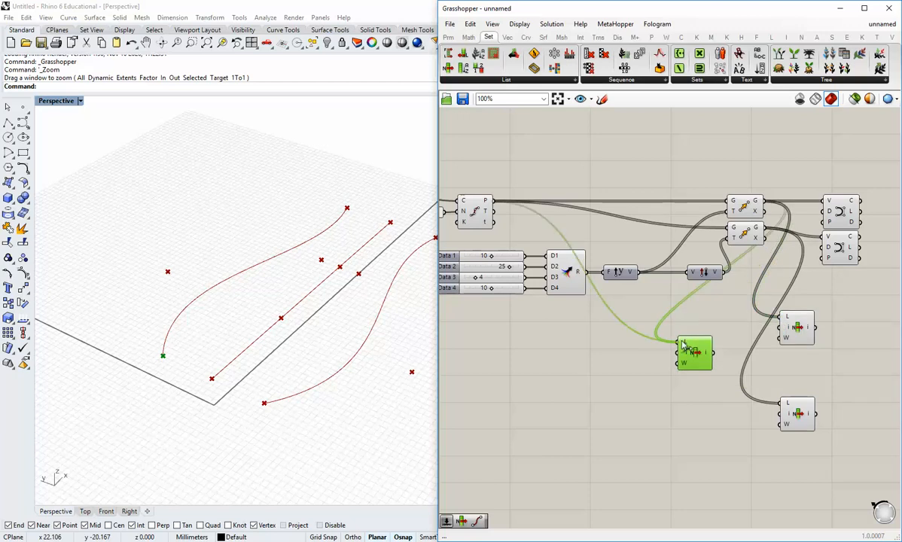
click(691, 399)
right_drag(691, 383, 620, 352)
click(617, 324)
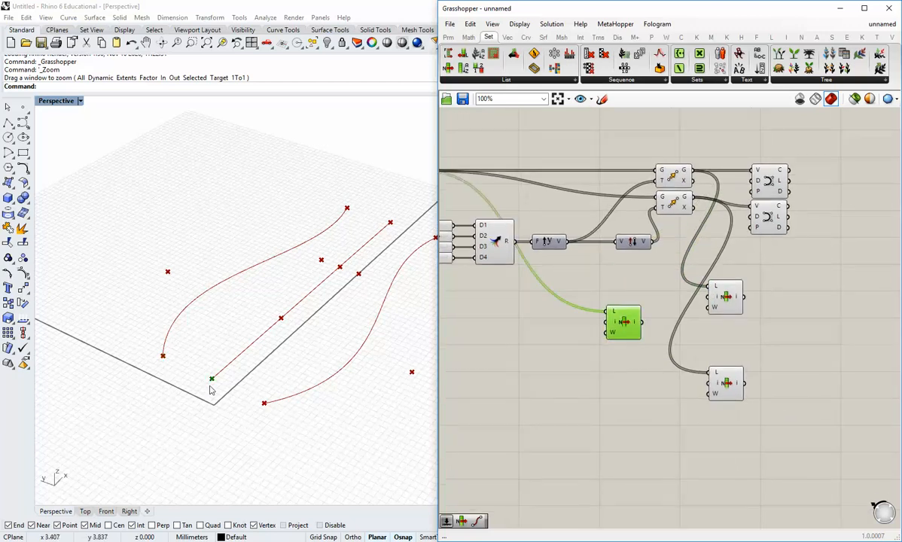
Place the centre-line List Item between the other two and tighten the vertical spacing of the three components
drag(616, 326, 718, 343)
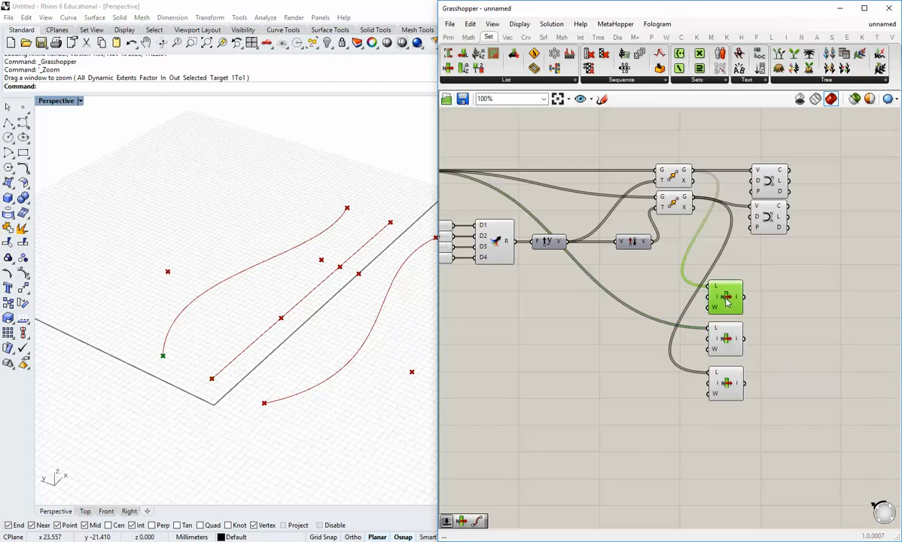
click(736, 388)
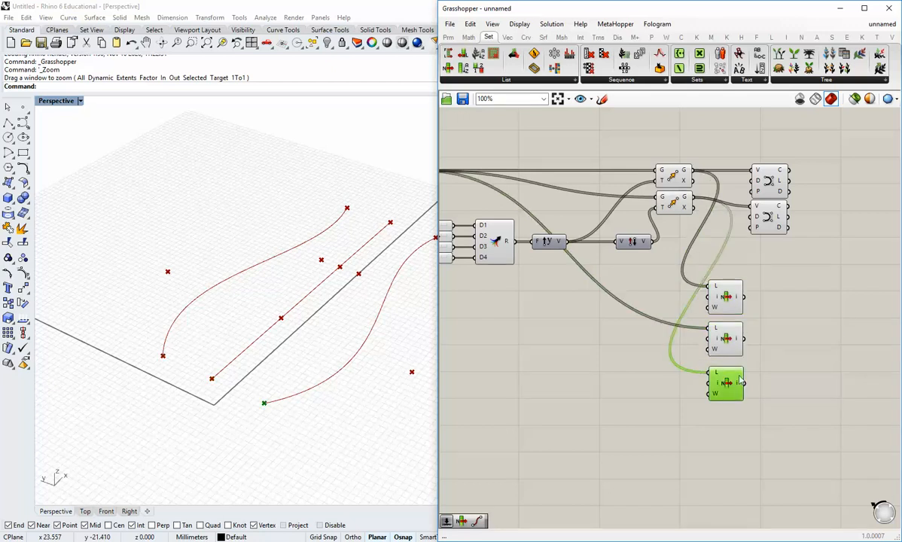
drag(735, 383, 693, 262)
click(731, 340)
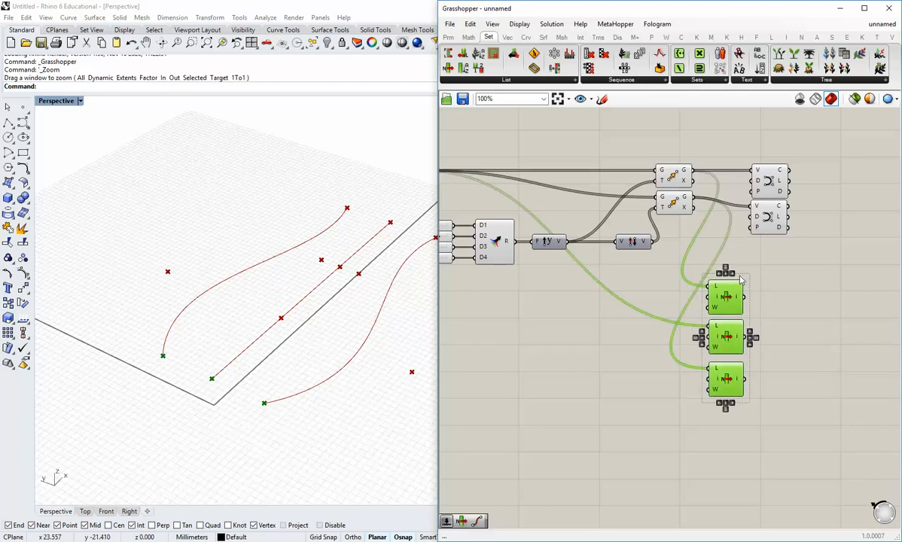
click(684, 258)
right_drag(734, 324, 654, 324)
Pull the middle List Item well ahead of the other two to make room for a component after it
click(647, 299)
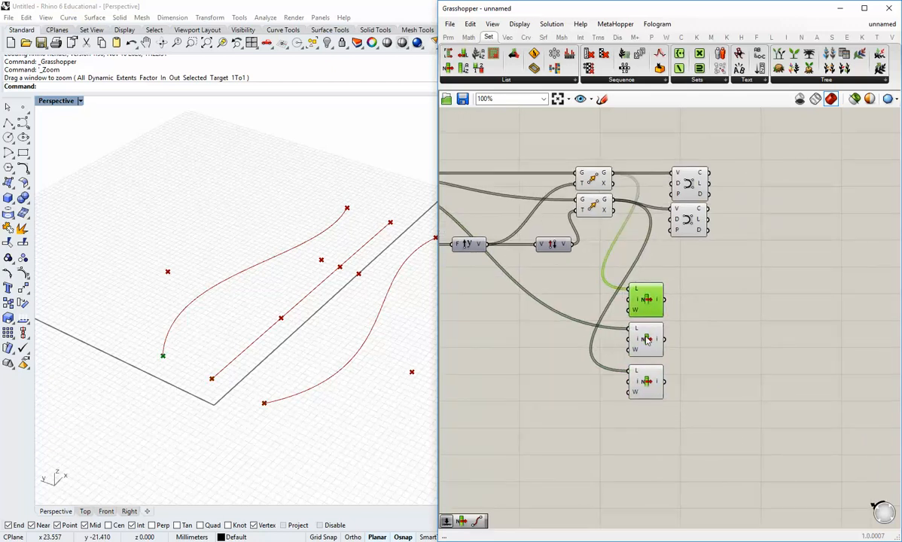
click(646, 339)
click(687, 397)
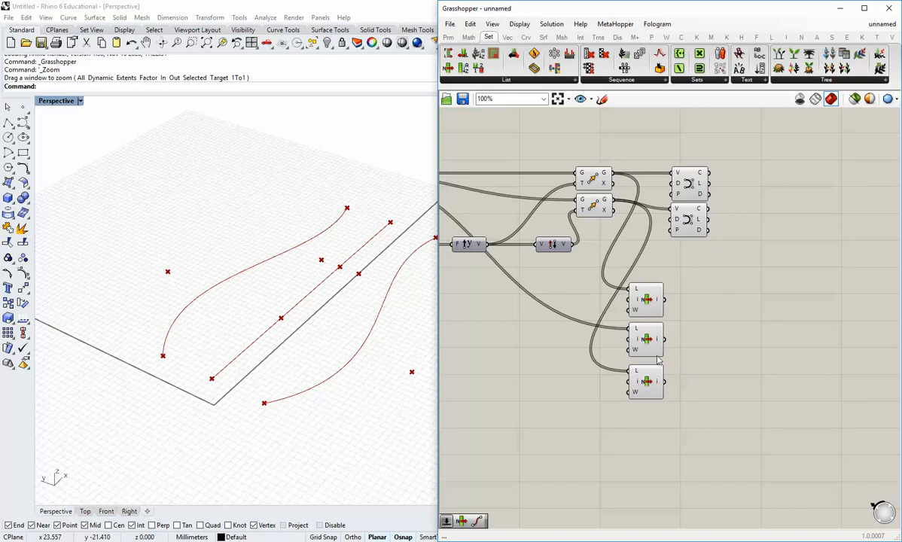
right_drag(650, 360, 703, 366)
drag(701, 352, 584, 354)
click(507, 392)
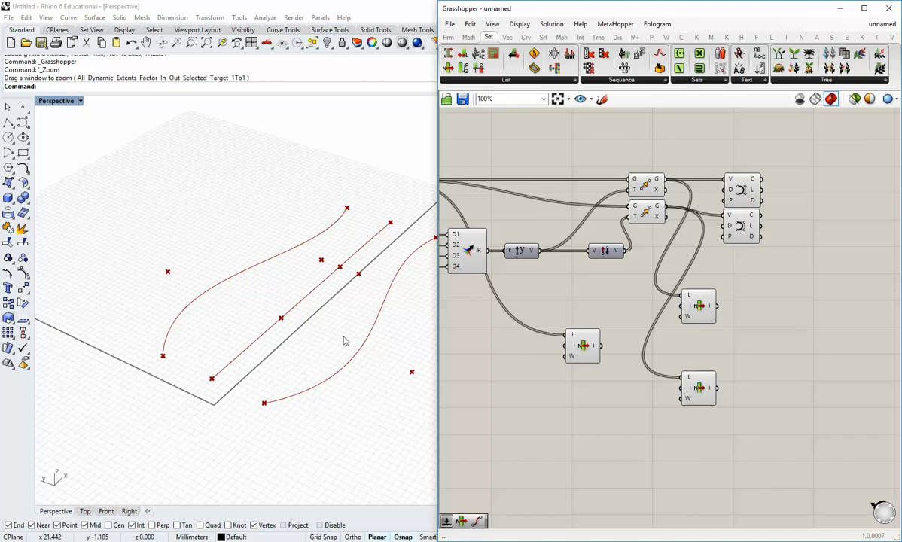
drag(592, 345, 570, 344)
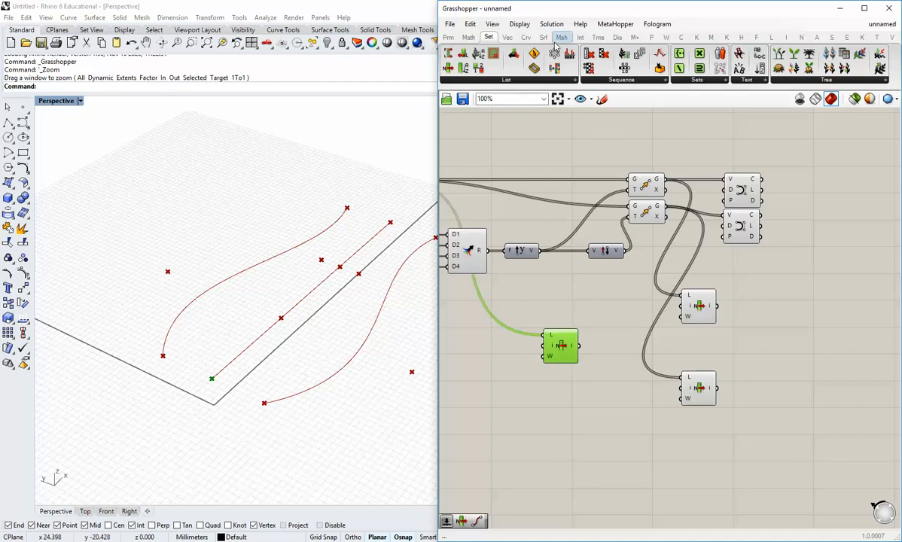
Add a Move component beside the middle List Item and connect the extracted point to its geometry input
click(595, 39)
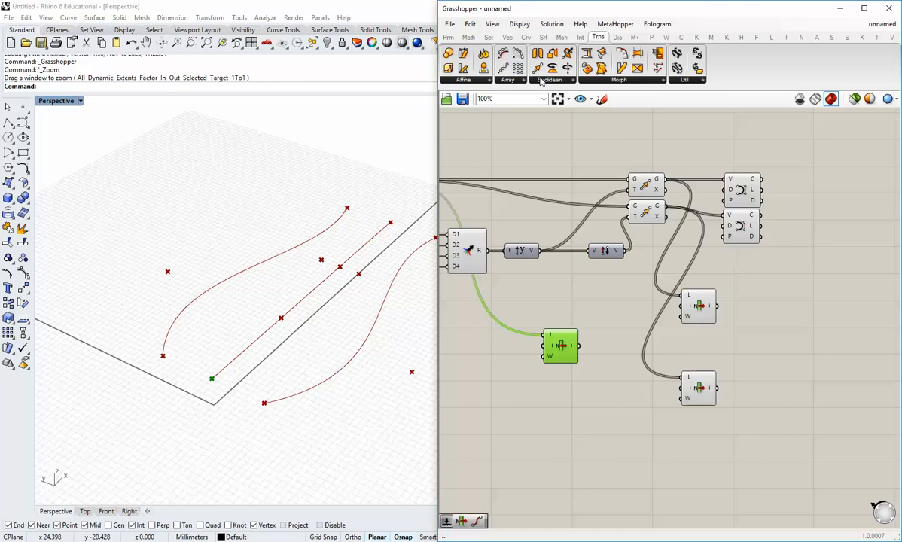
click(561, 80)
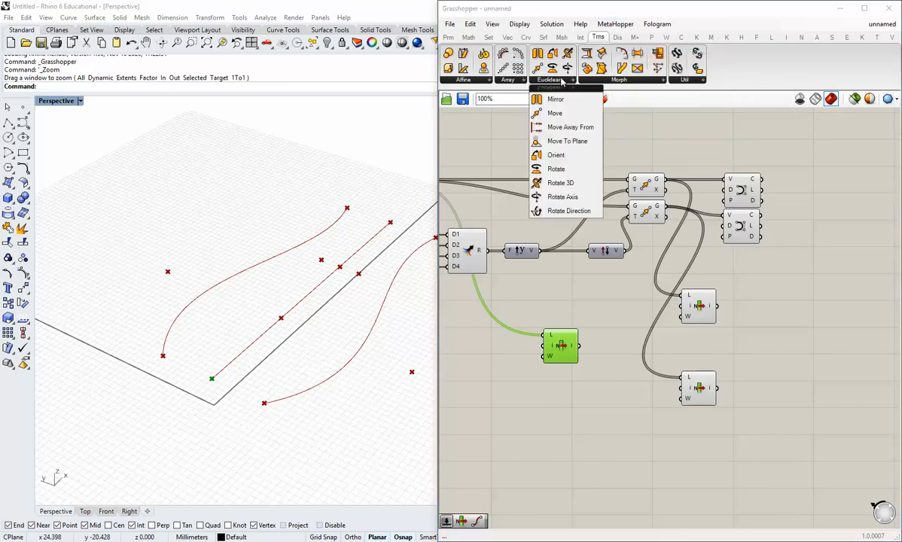
click(549, 114)
click(556, 136)
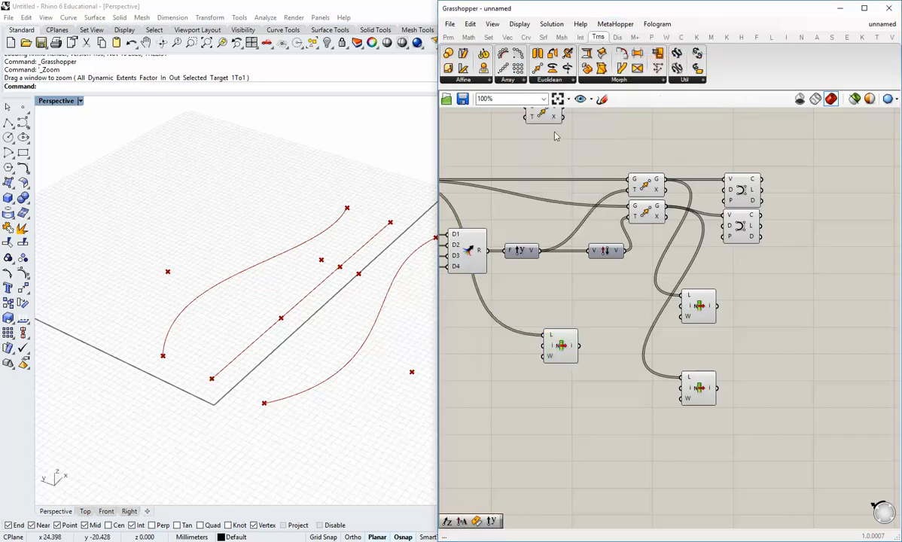
click(539, 70)
click(638, 357)
drag(580, 346, 624, 353)
drag(641, 358, 629, 351)
click(555, 369)
drag(563, 347, 551, 346)
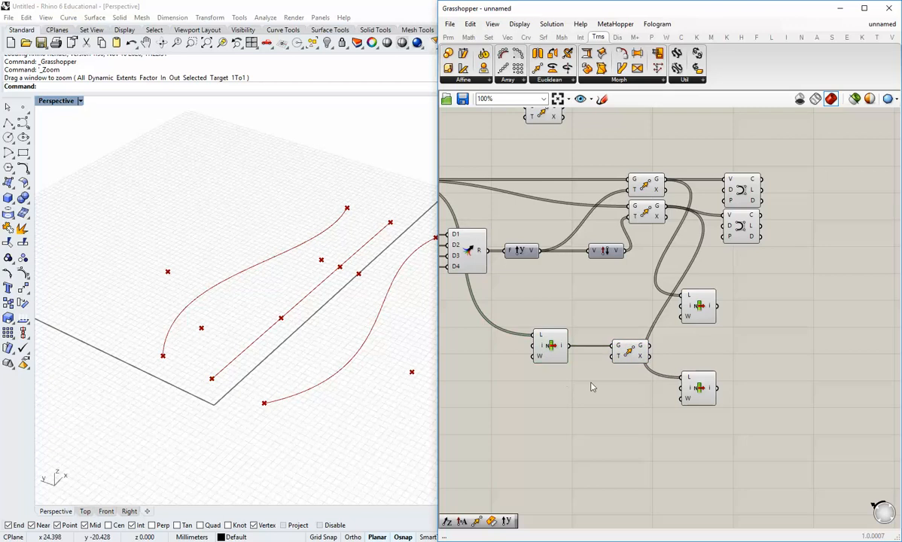
drag(631, 351, 615, 351)
Add a Unit Z vector below the middle List Item and connect it to the new Move's translation input
double_click(598, 393)
text(z)
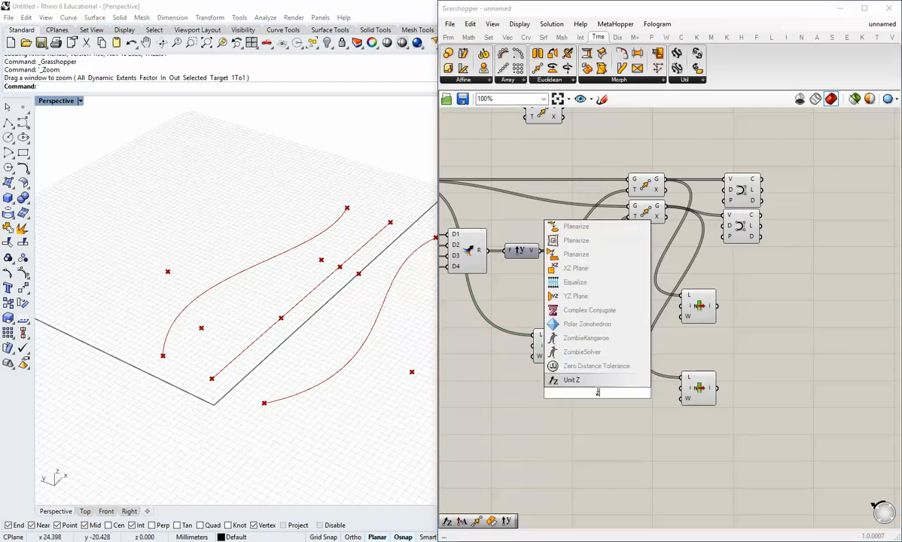
click(588, 381)
drag(597, 392, 600, 357)
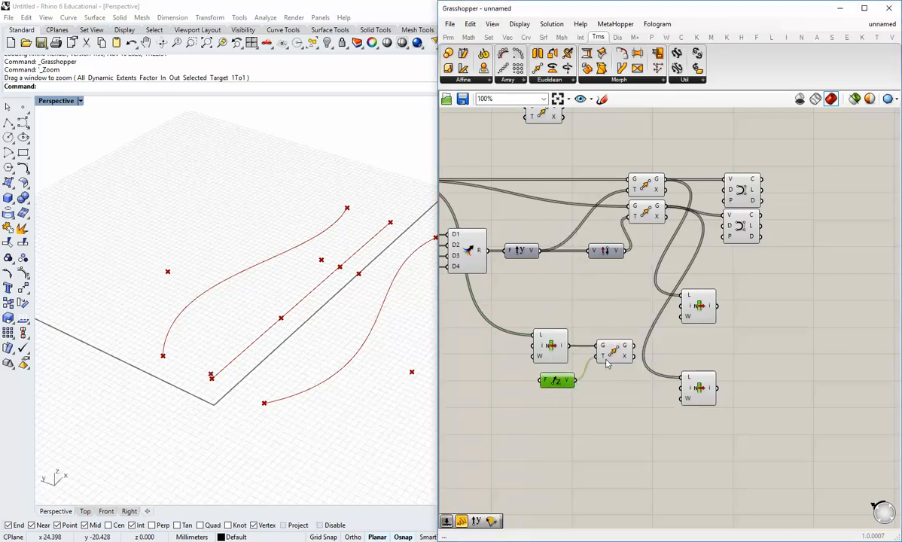
drag(559, 381, 577, 380)
click(583, 396)
Duplicate the Data 4 slider and connect the copy to the Unit Z vector's factor input
right_drag(529, 407, 682, 412)
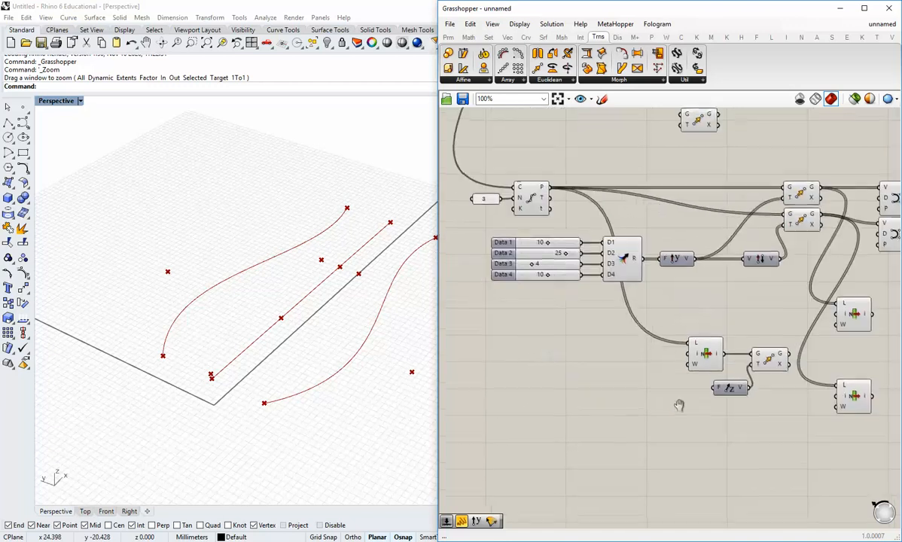
click(545, 276)
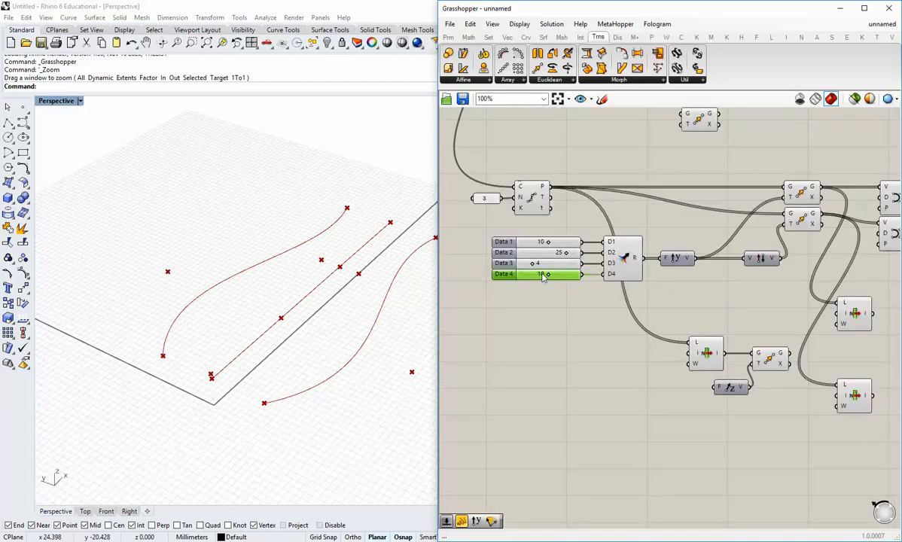
key(ctrl+c)
key(ctrl+v)
drag(571, 280, 712, 388)
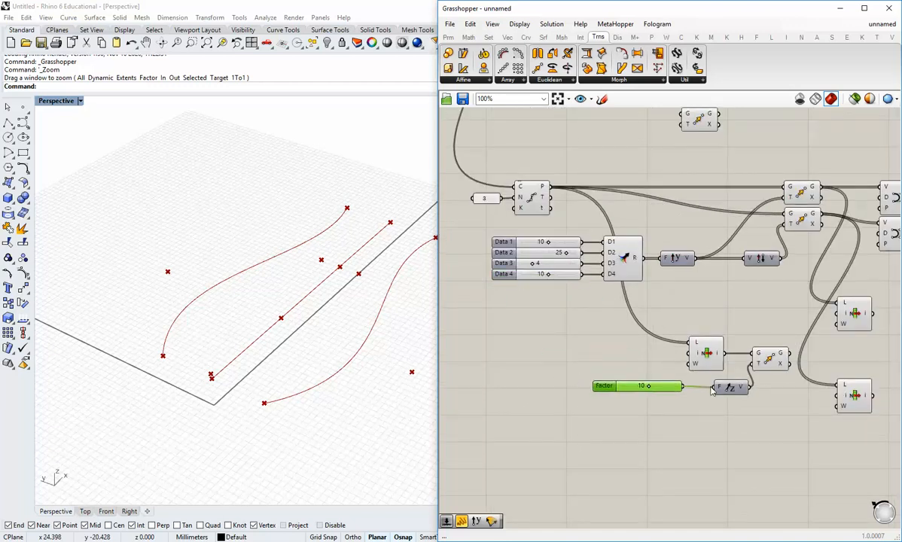
Set the Unit Z factor slider to 8
click(707, 407)
right_drag(694, 408, 650, 389)
scroll(636, 373, up, 1)
mouse_move(620, 370)
mouse_down()
mouse_move(634, 373)
mouse_move(605, 371)
mouse_up()
click(649, 394)
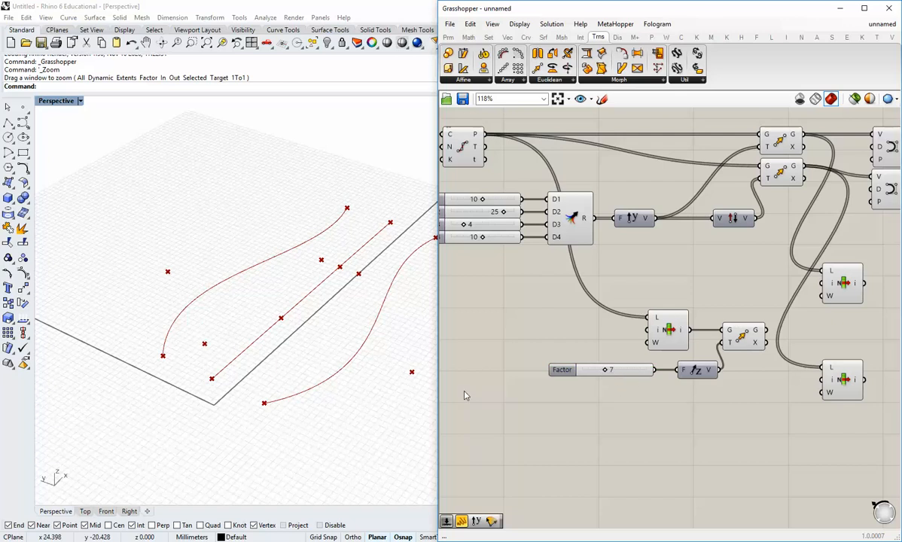
scroll(581, 387, up, 1)
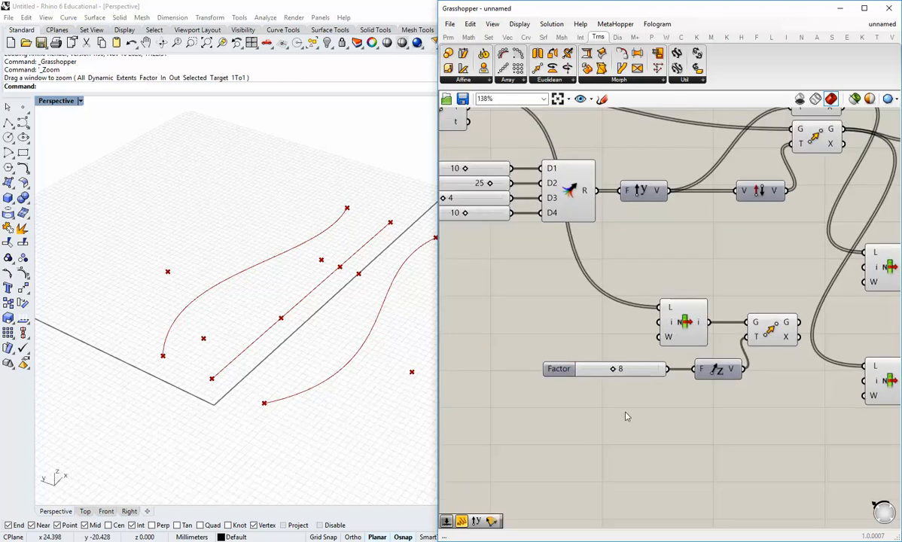
Place the vertical Move component between the upper and lower List Items and check the three points they output
scroll(640, 414, down, 2)
right_drag(703, 409, 486, 395)
drag(524, 346, 606, 347)
drag(622, 415, 599, 277)
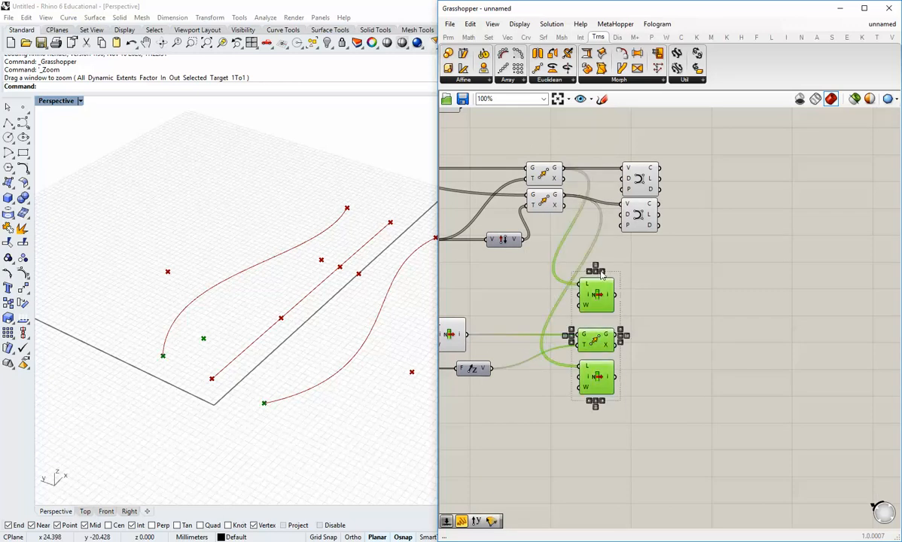
click(637, 272)
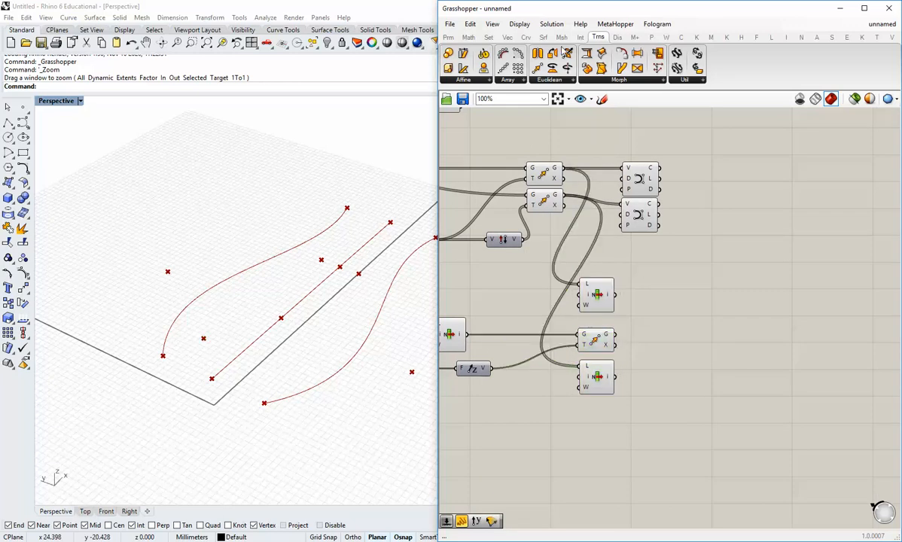
Add an Arc 3Pt component and connect the upper List Item, the vertical Move and the lower List Item to its A, B and C inputs
click(526, 36)
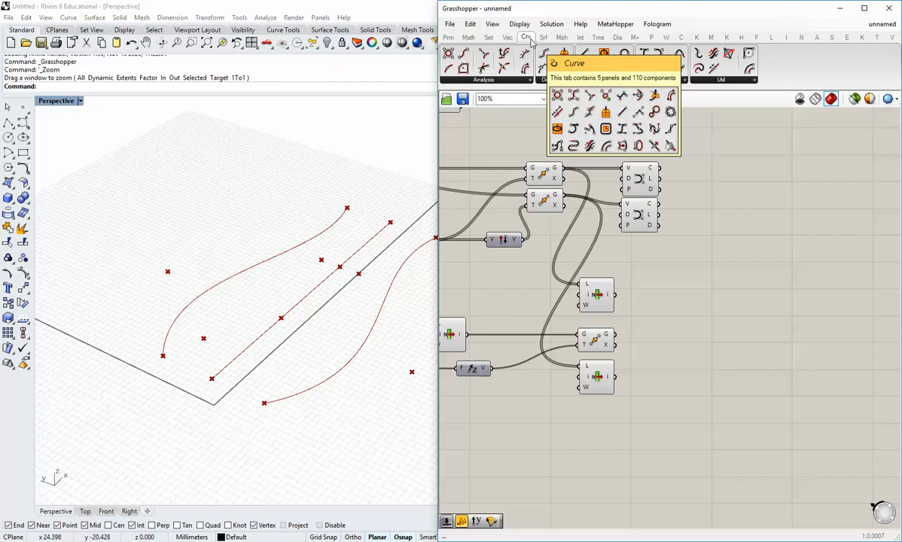
click(591, 80)
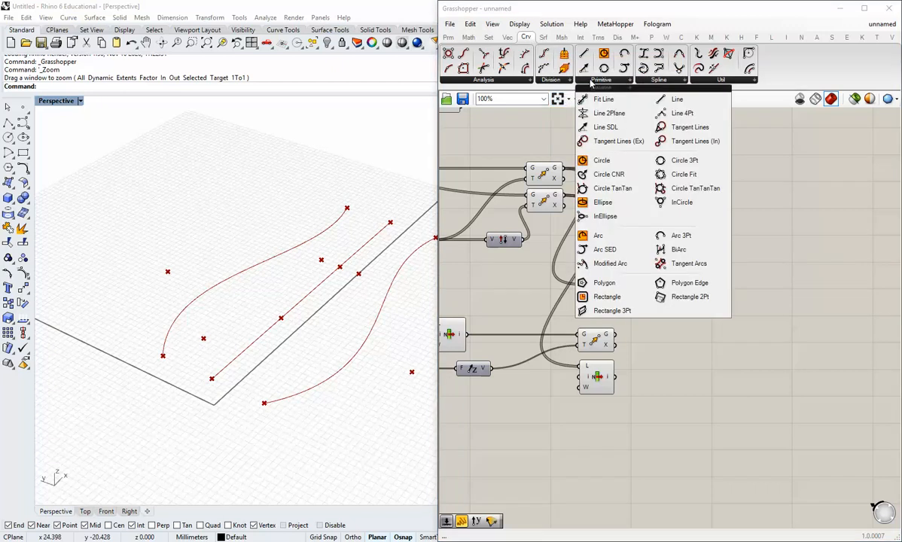
click(683, 238)
click(666, 320)
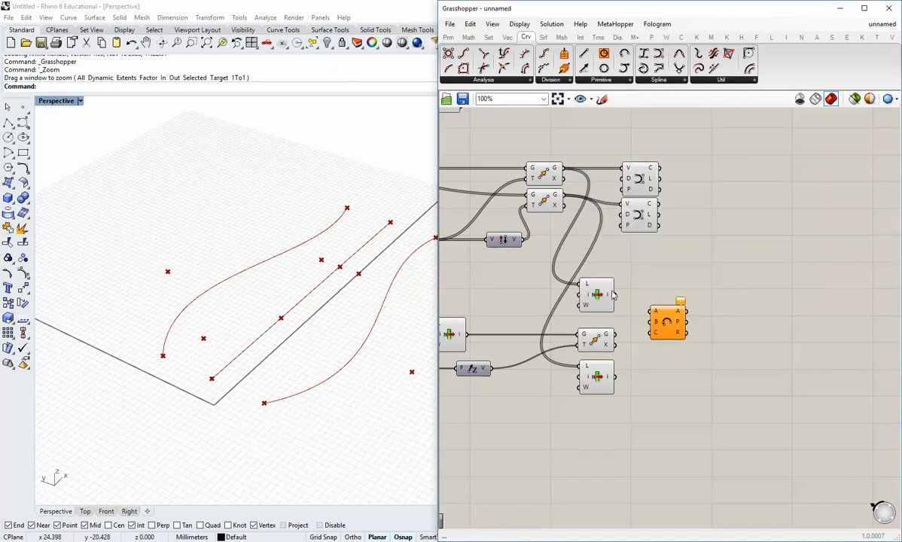
drag(615, 295, 660, 313)
drag(615, 336, 652, 322)
drag(615, 376, 652, 332)
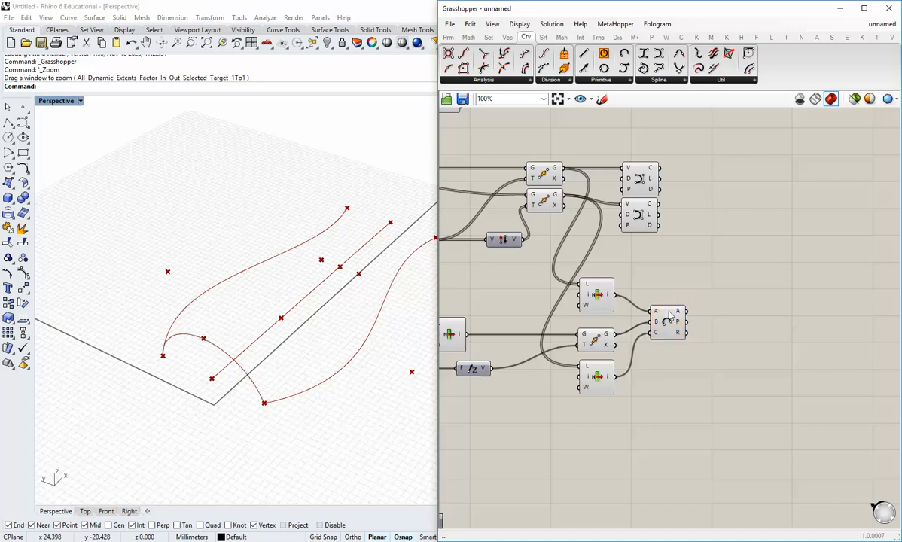
drag(670, 315, 663, 328)
click(663, 367)
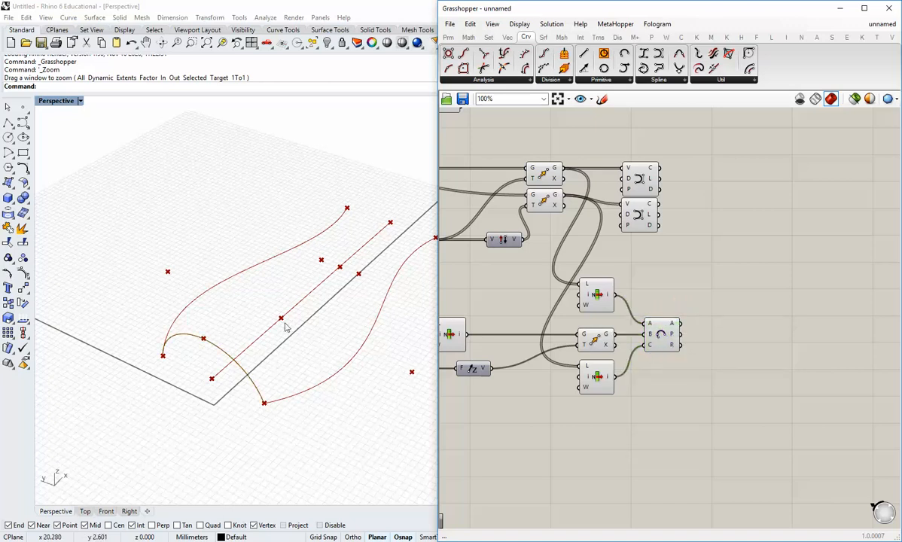
Examine the three-point arc from several angles together with the height factor slider and components that define it
right_drag(285, 326, 315, 314)
right_drag(546, 357, 776, 358)
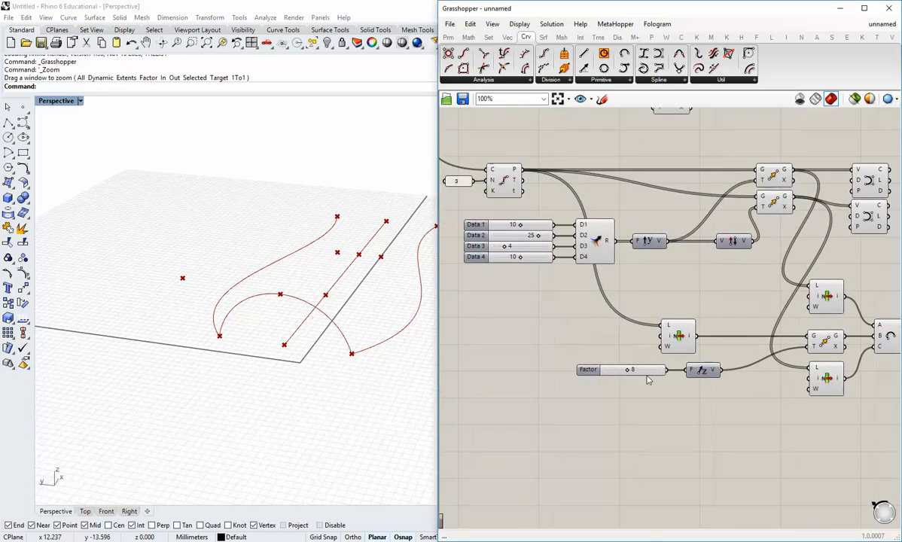
scroll(648, 380, up, 2)
mouse_move(620, 368)
mouse_down()
mouse_move(630, 368)
mouse_move(607, 369)
mouse_move(641, 369)
mouse_move(605, 369)
mouse_move(631, 376)
mouse_move(615, 375)
mouse_move(628, 374)
mouse_move(620, 369)
mouse_up()
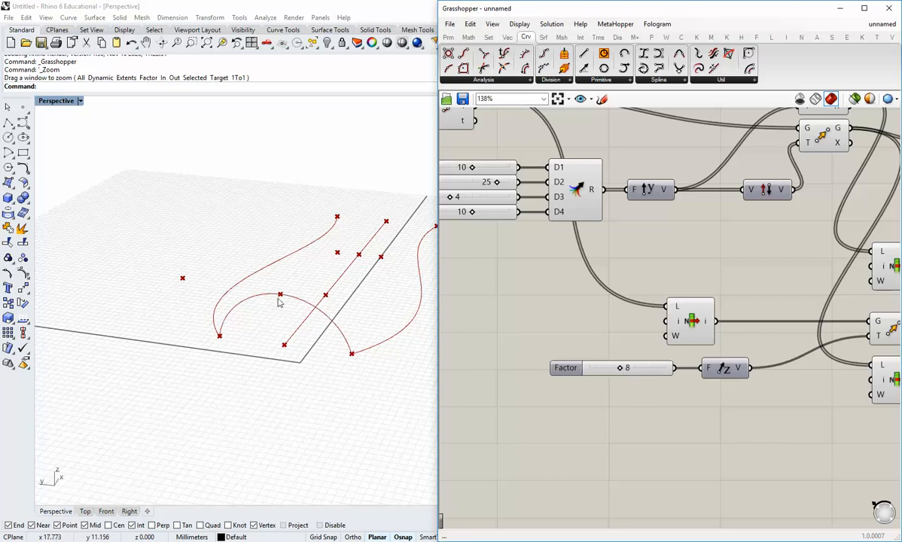
right_drag(697, 386, 664, 384)
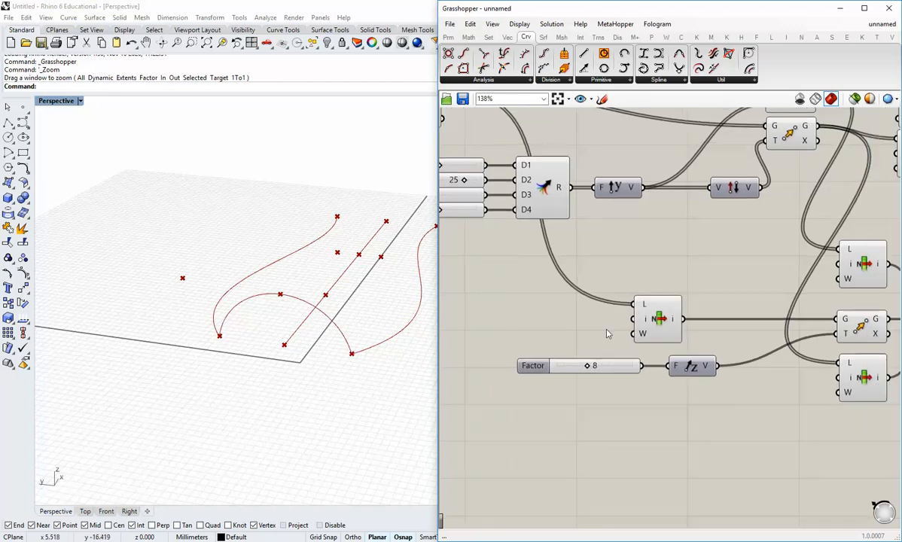
scroll(615, 375, down, 2)
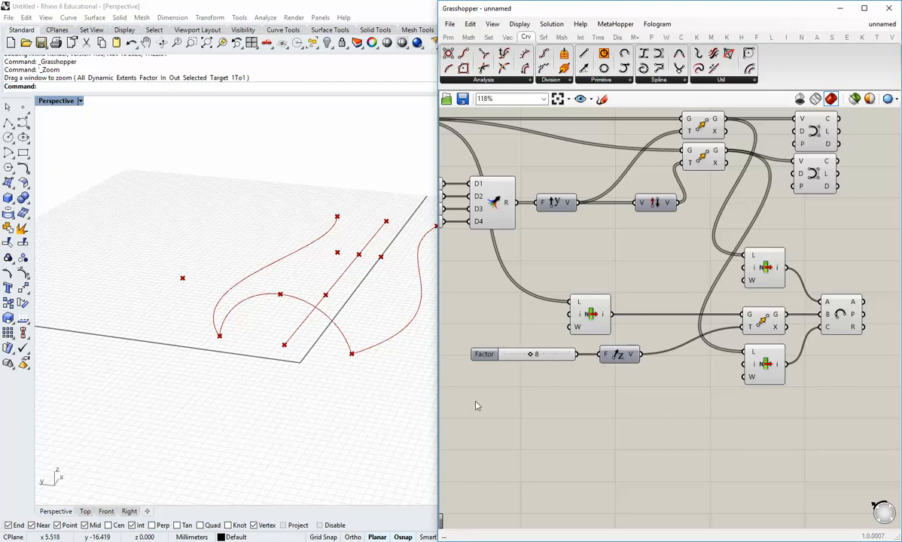
right_drag(292, 346, 261, 376)
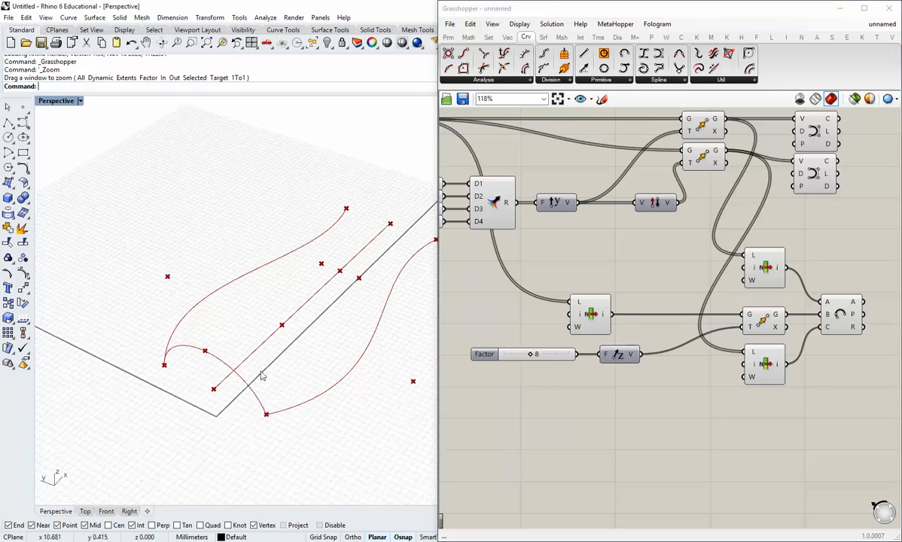
right_drag(302, 340, 226, 347)
scroll(225, 346, up, 2)
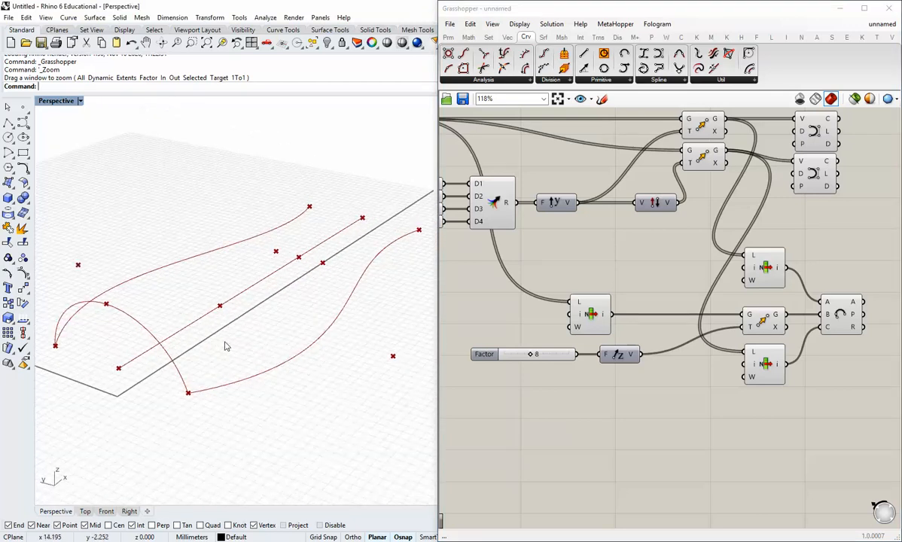
Right-align the two Nurbs Curve components with the Arc 3Pt component
right_drag(697, 390, 549, 373)
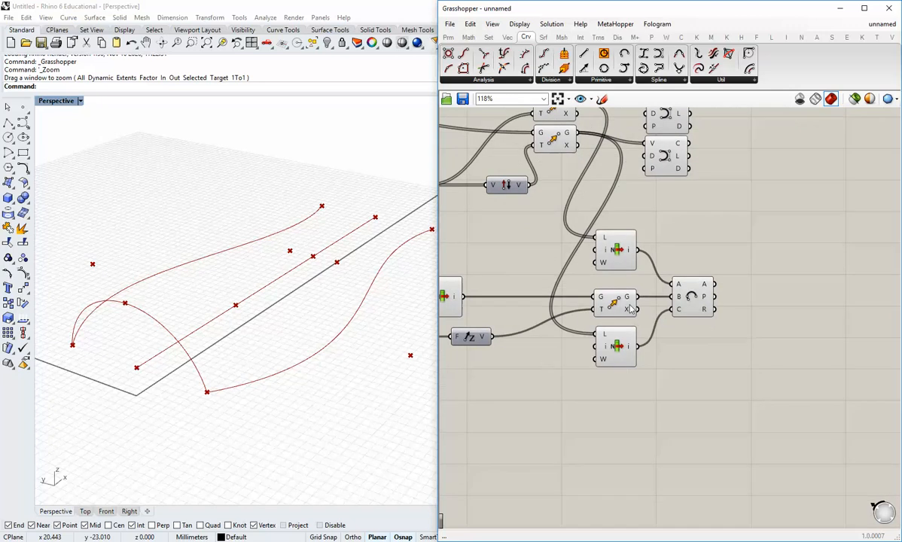
right_drag(631, 308, 669, 387)
click(668, 388)
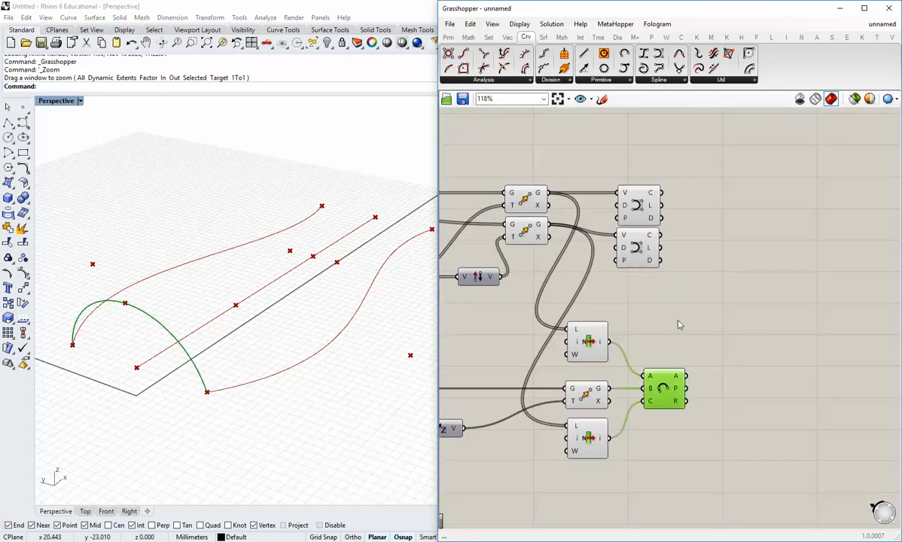
shift+drag(690, 313, 646, 192)
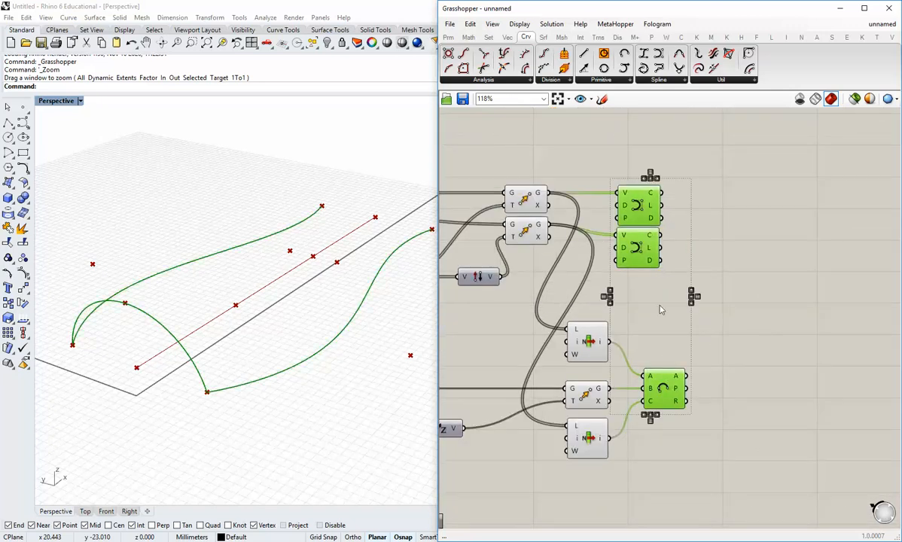
click(688, 348)
drag(695, 419, 649, 187)
click(657, 180)
click(697, 190)
Add a Sweep2 component with the two Nurbs curves as rails and the three-point arc as section, placed level with the Arc 3Pt
click(547, 38)
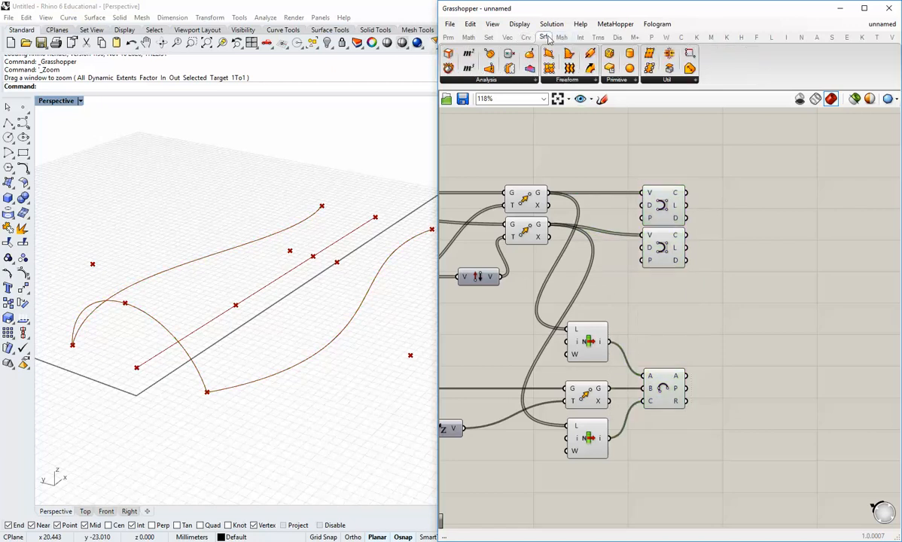
click(578, 81)
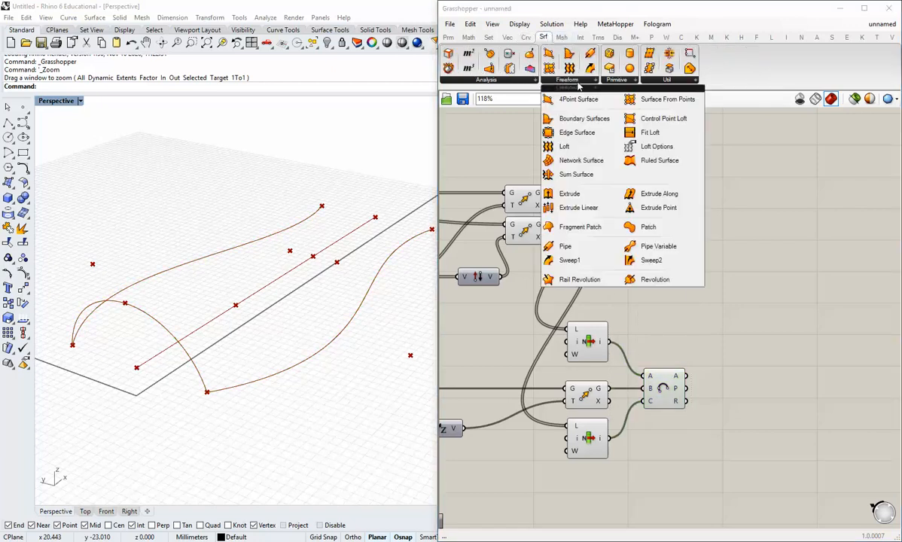
click(648, 260)
click(732, 290)
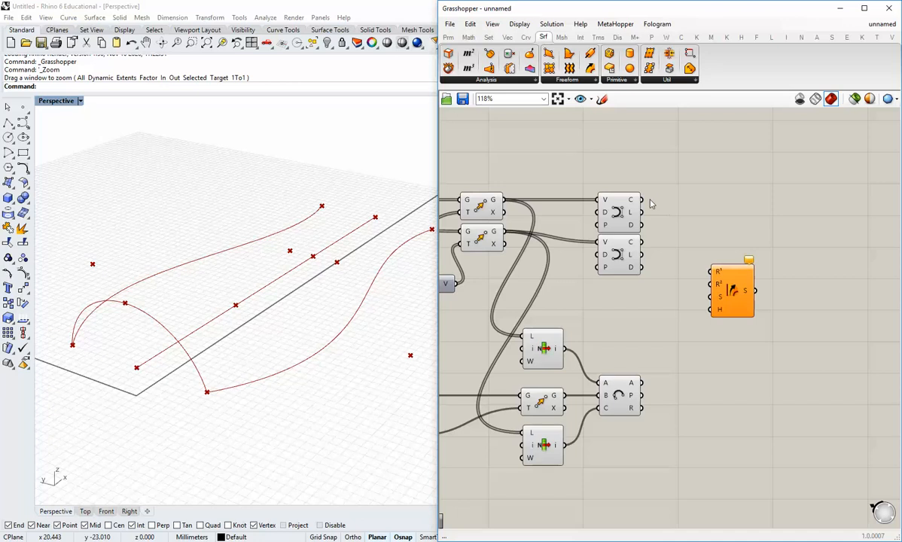
drag(642, 200, 713, 272)
drag(642, 242, 713, 284)
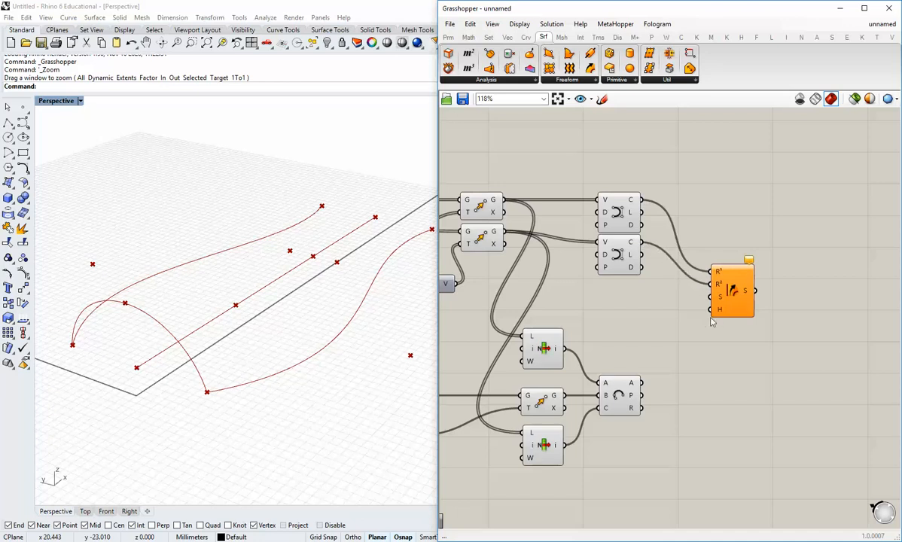
drag(643, 382, 771, 384)
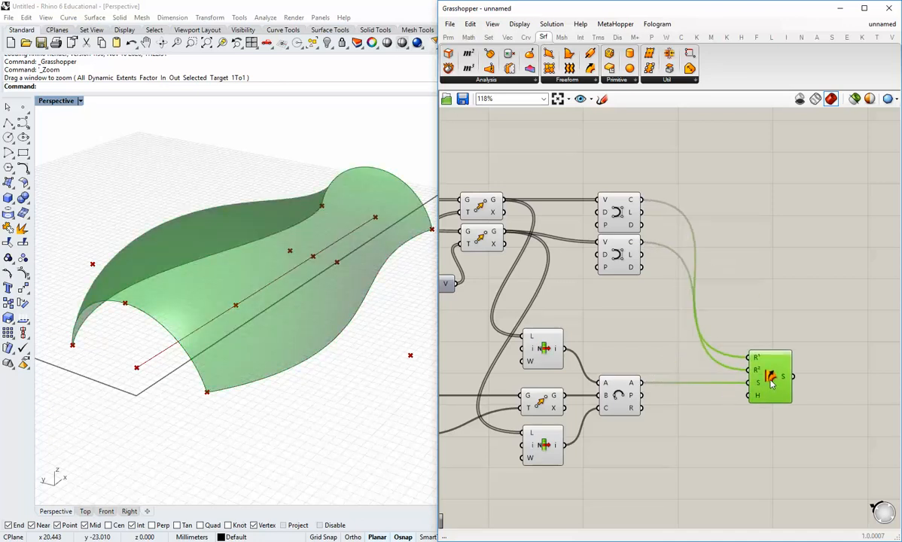
click(702, 361)
Add a Boolean Toggle beneath the arc's output wire and connect it to the Sweep2's Same Height input
right_drag(700, 361, 672, 267)
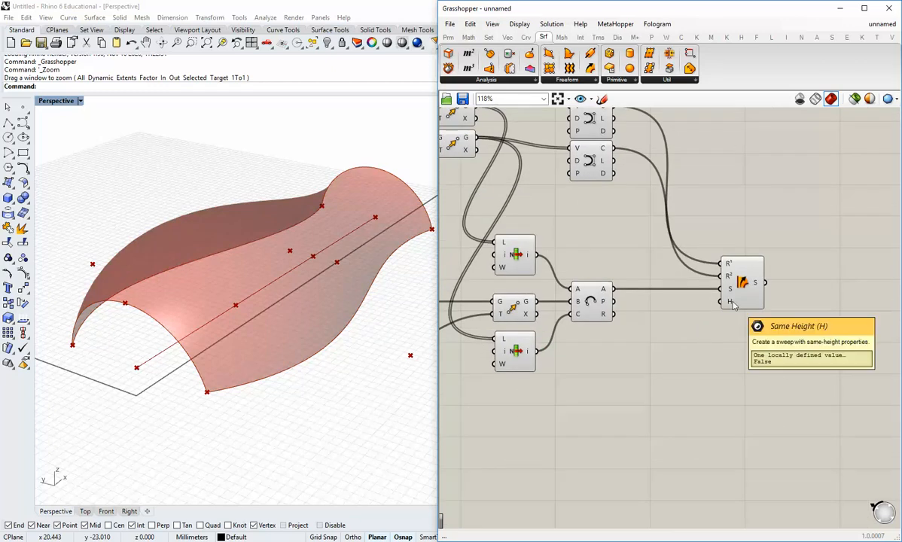
click(448, 37)
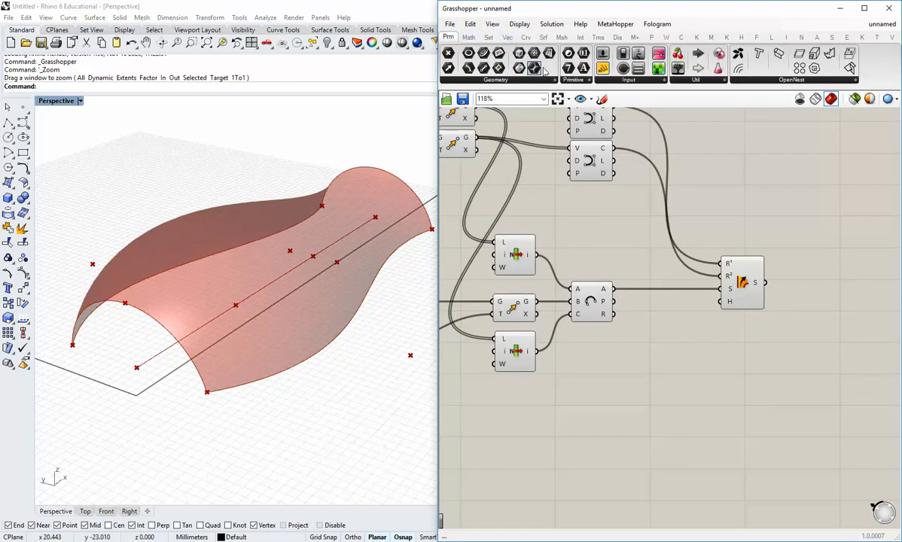
click(629, 79)
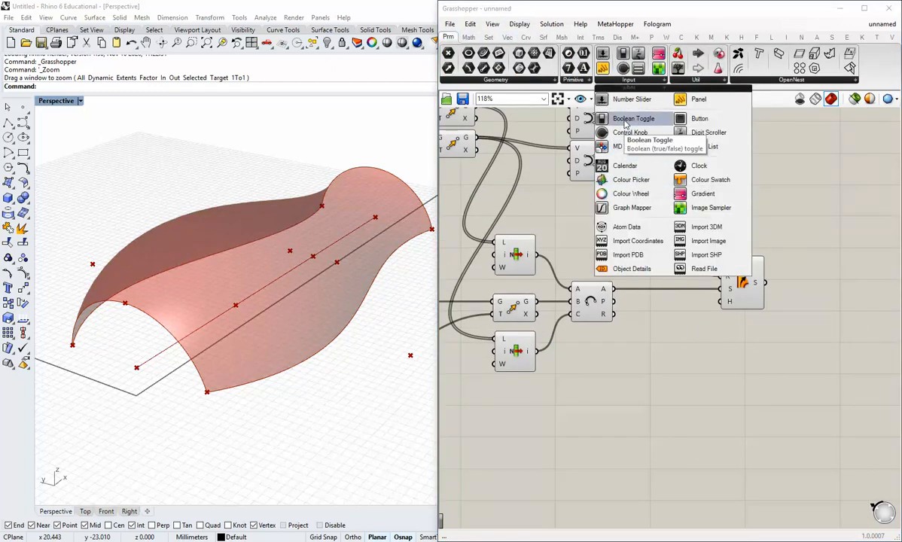
click(625, 121)
click(648, 273)
drag(694, 288, 718, 301)
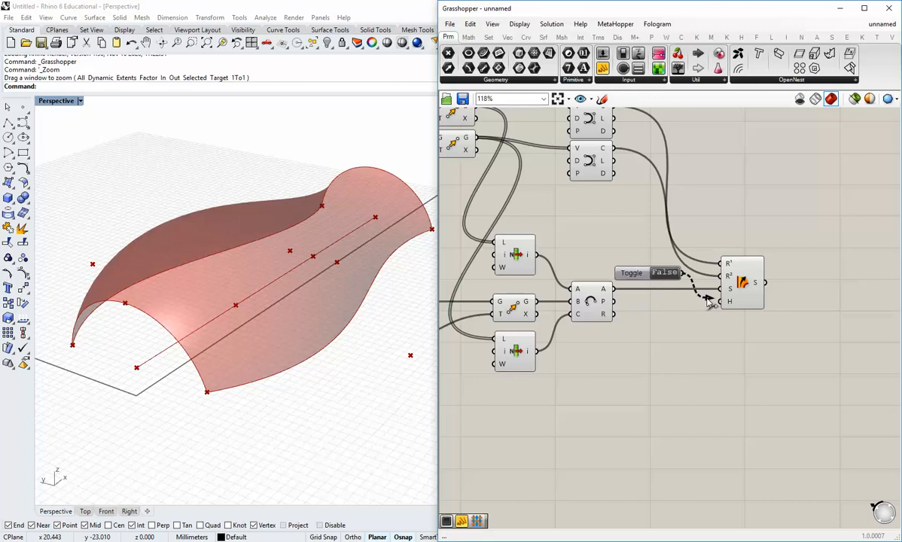
scroll(676, 277, up, 1)
click(648, 275)
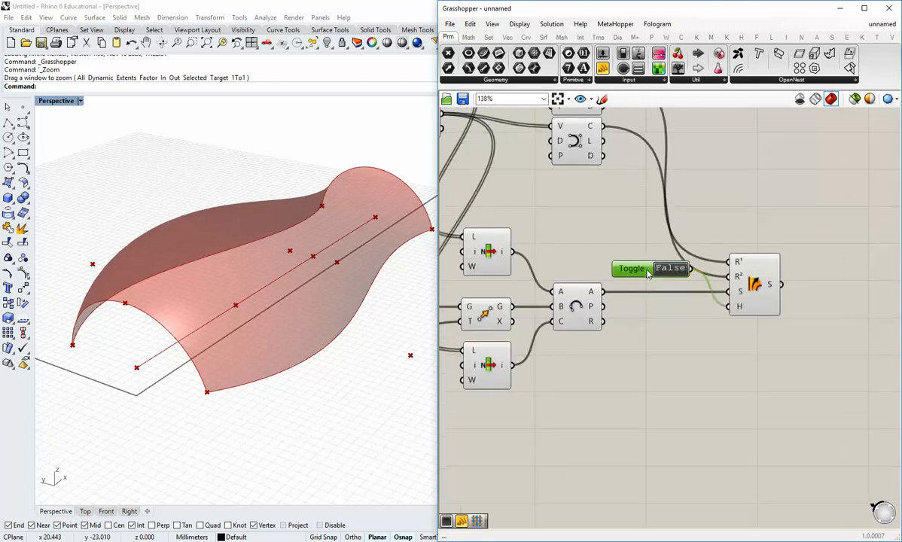
mouse_move(738, 313)
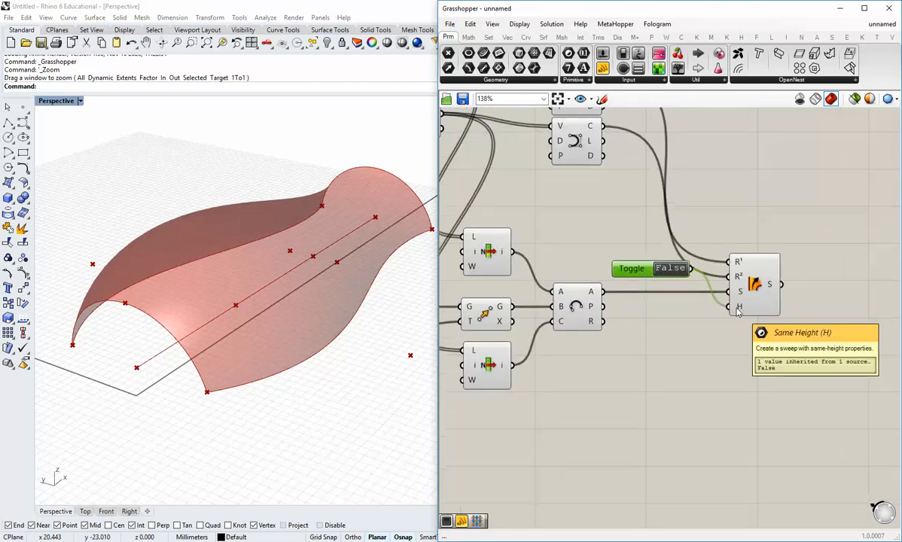
click(675, 282)
drag(644, 272, 655, 335)
click(676, 344)
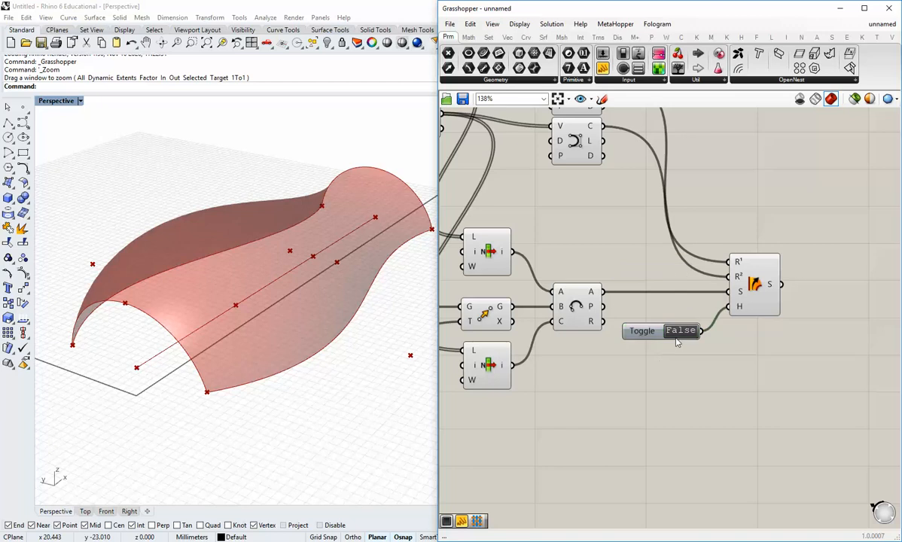
Compare the swept shell with Same Height True and False, leaving the toggle at False and level with the Sweep2's H input
double_click(682, 332)
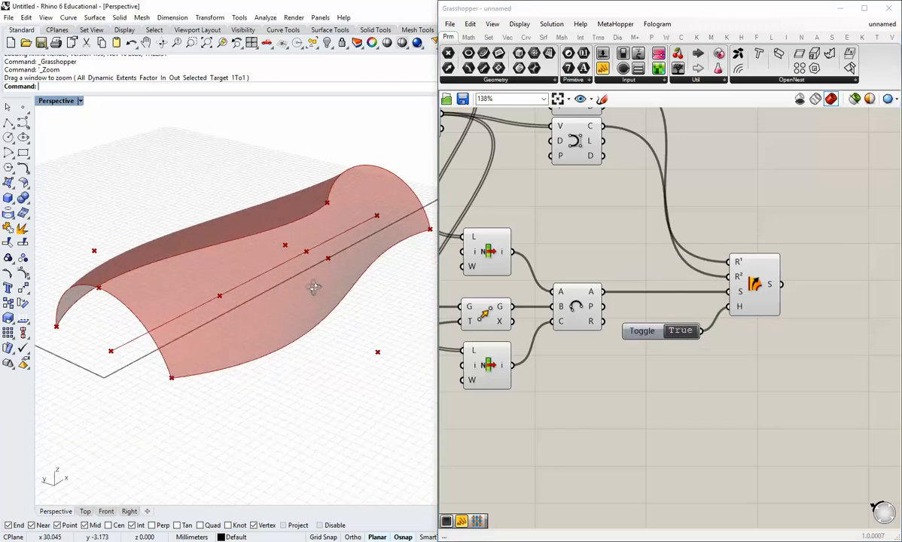
right_drag(312, 286, 262, 296)
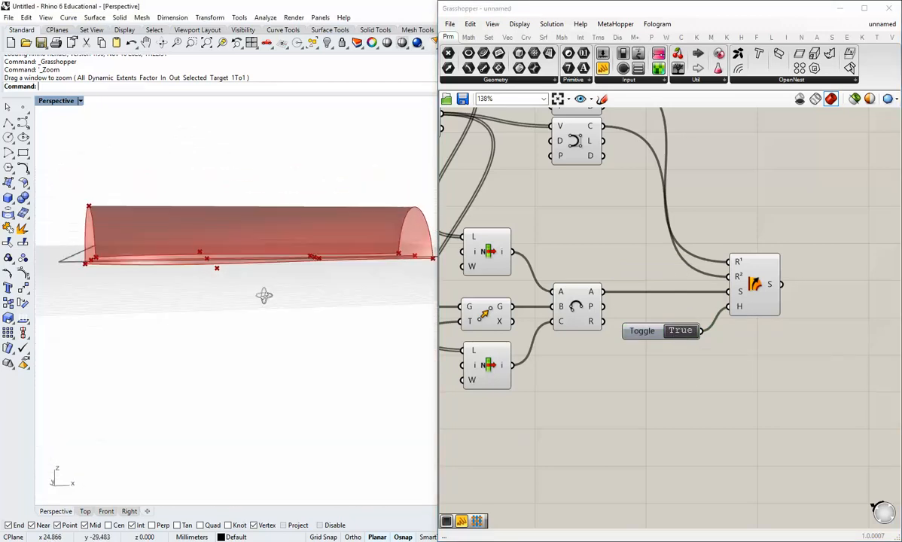
double_click(683, 331)
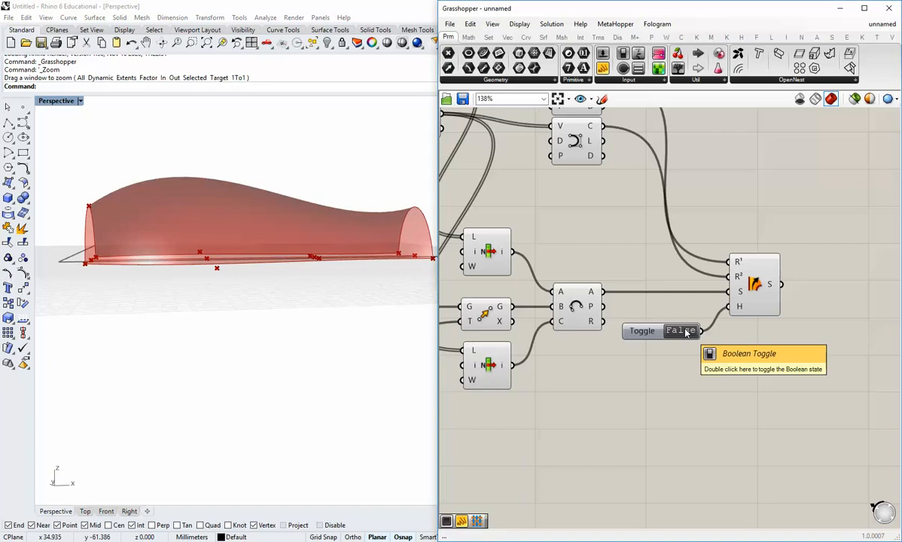
double_click(683, 331)
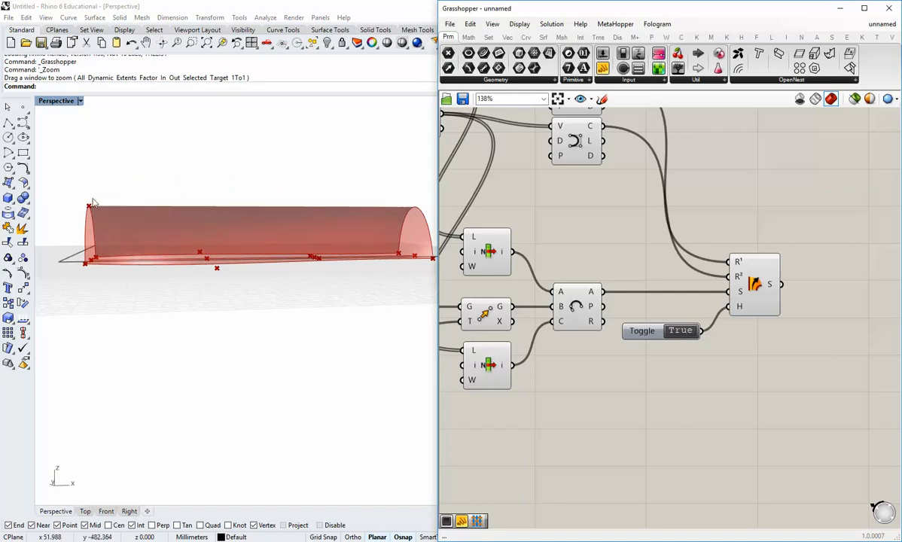
double_click(680, 333)
mouse_move(209, 232)
right_down()
mouse_move(232, 275)
mouse_move(270, 290)
mouse_move(109, 250)
mouse_move(273, 299)
right_up()
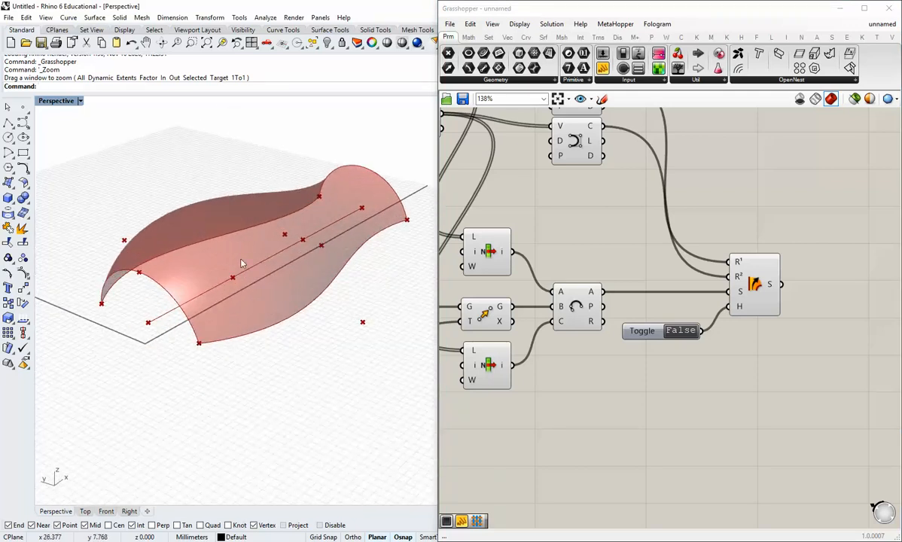
mouse_move(242, 263)
right_down()
mouse_move(242, 281)
mouse_move(196, 357)
right_up()
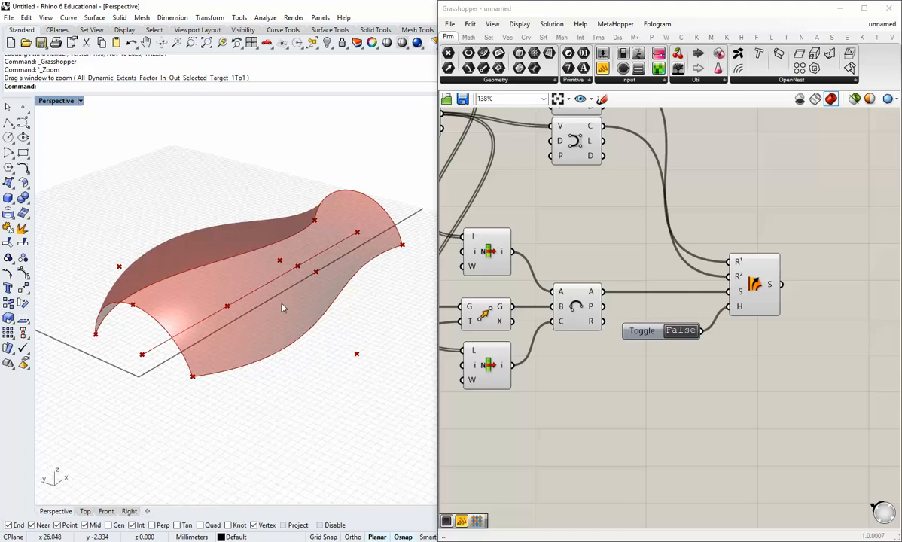
drag(658, 335, 669, 311)
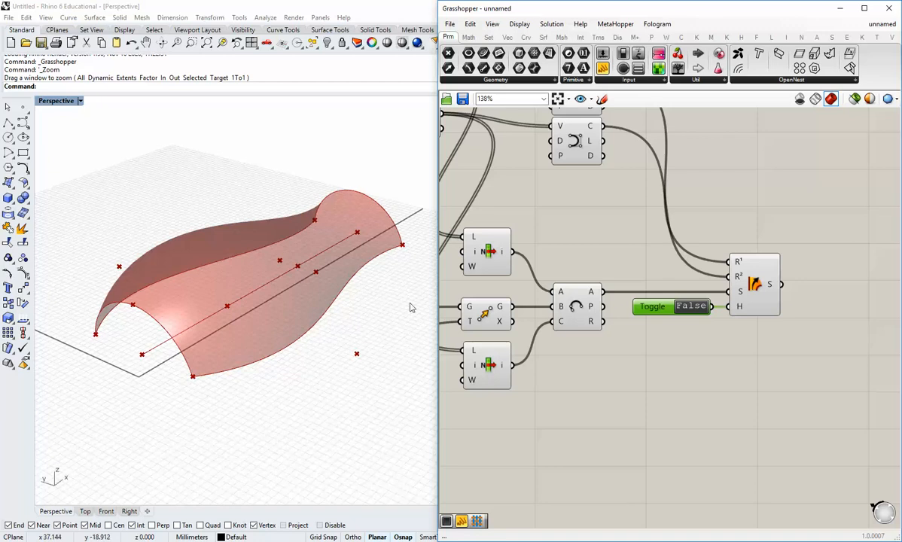
Vary the shell's widths by setting Data 2 to 24, Data 3 to 6 and Data 4 to 8
scroll(584, 369, down, 2)
right_drag(583, 365, 693, 348)
right_drag(496, 357, 567, 359)
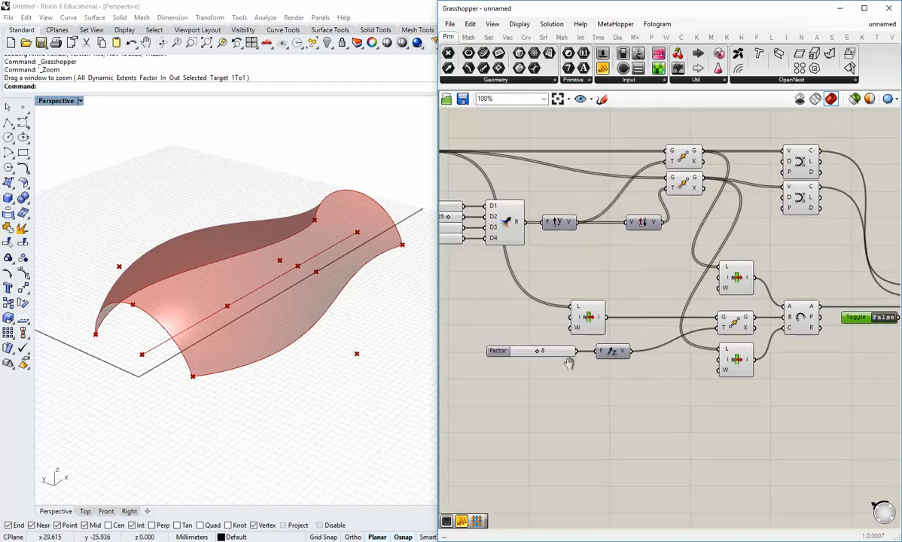
scroll(546, 367, up, 1)
mouse_move(539, 350)
mouse_down()
mouse_move(552, 349)
mouse_move(538, 351)
mouse_up()
scroll(516, 303, down, 1)
right_drag(478, 284, 592, 353)
scroll(552, 305, up, 2)
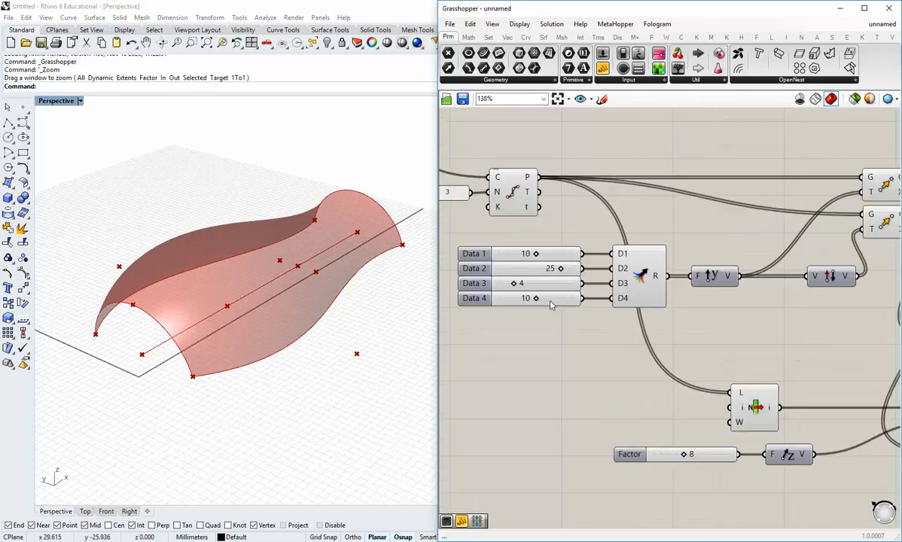
mouse_move(541, 302)
mouse_down()
mouse_move(526, 301)
mouse_move(547, 302)
mouse_move(518, 301)
mouse_move(531, 300)
mouse_move(548, 270)
mouse_move(522, 278)
mouse_move(550, 269)
mouse_move(525, 270)
mouse_move(558, 269)
mouse_move(544, 284)
mouse_move(503, 287)
mouse_move(526, 290)
mouse_up()
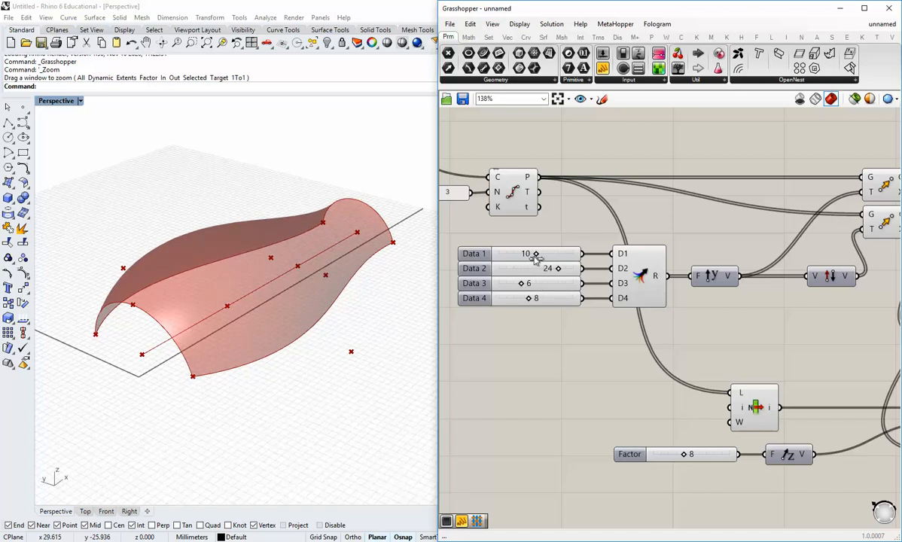
Set the Data 1 width to 4 and examine the shell's front opening from several angles
drag(536, 258, 513, 260)
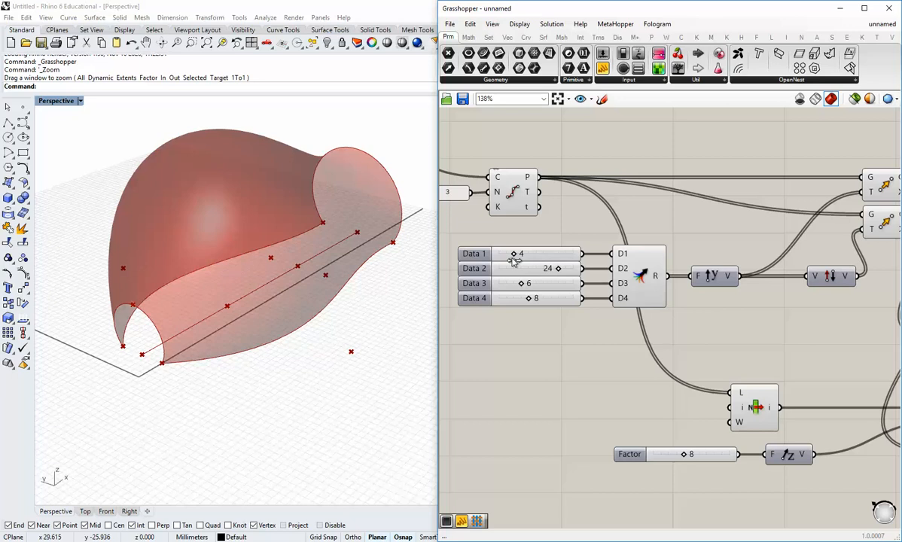
mouse_move(513, 260)
mouse_down()
mouse_move(533, 258)
mouse_move(513, 258)
mouse_up()
scroll(245, 350, up, 5)
scroll(241, 345, up, 5)
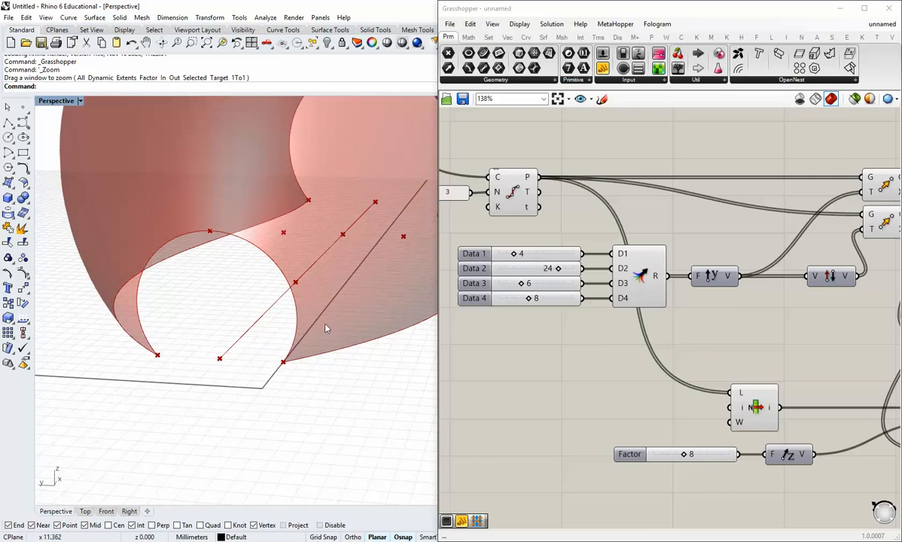
scroll(316, 326, down, 5)
right_drag(317, 332, 251, 354)
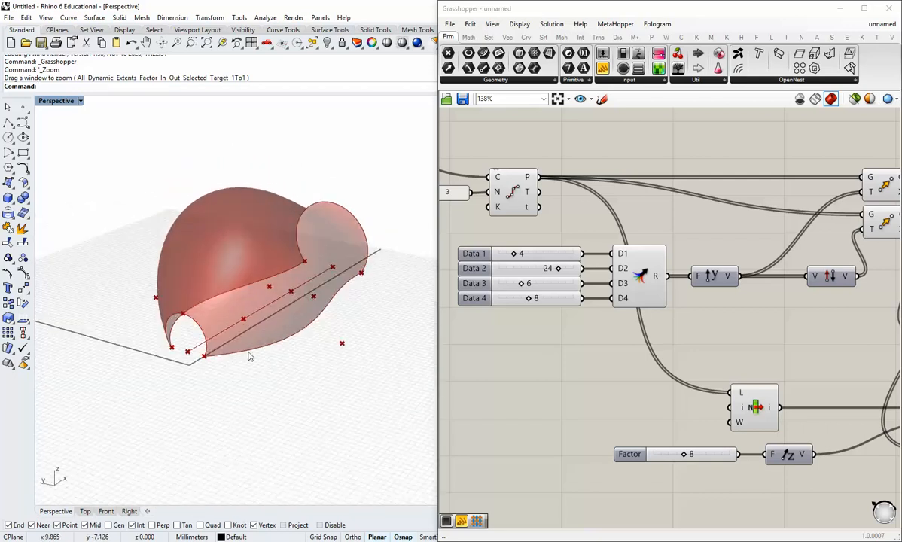
scroll(203, 359, up, 2)
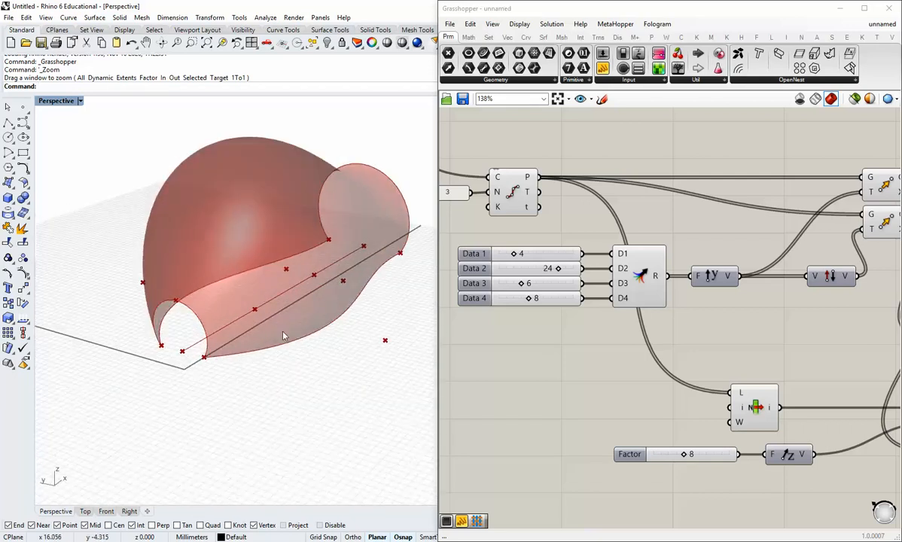
scroll(320, 315, down, 4)
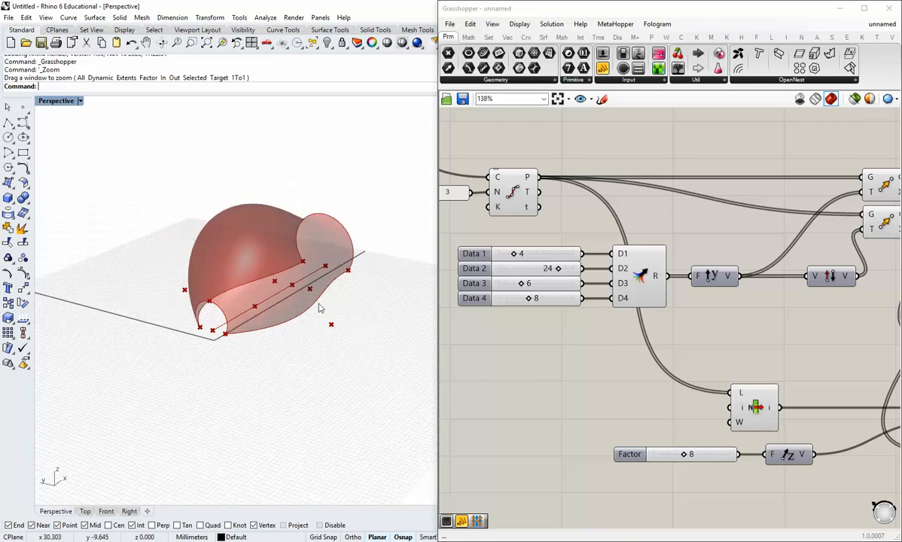
right_drag(319, 306, 296, 362)
Adjust the shell's widths to 10, 23, 5 and 6 for Data 1 through Data 4
drag(558, 268, 539, 273)
right_drag(285, 310, 258, 263)
scroll(255, 259, up, 3)
drag(516, 256, 535, 287)
right_drag(283, 275, 276, 335)
right_drag(365, 314, 319, 330)
drag(537, 284, 519, 300)
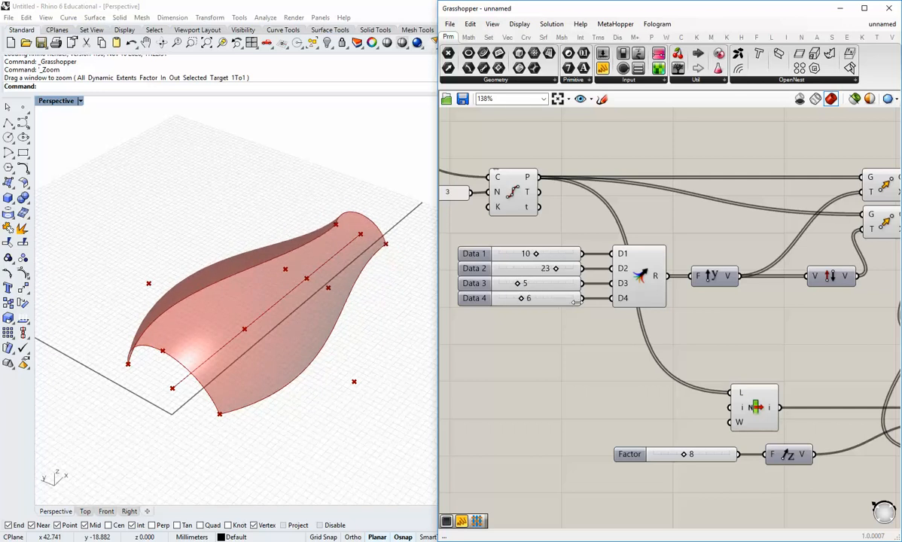
Widen the Grasshopper window and shift the Sweep2 with its toggle farther from the Arc 3Pt component
scroll(577, 302, down, 2)
scroll(761, 407, up, 3)
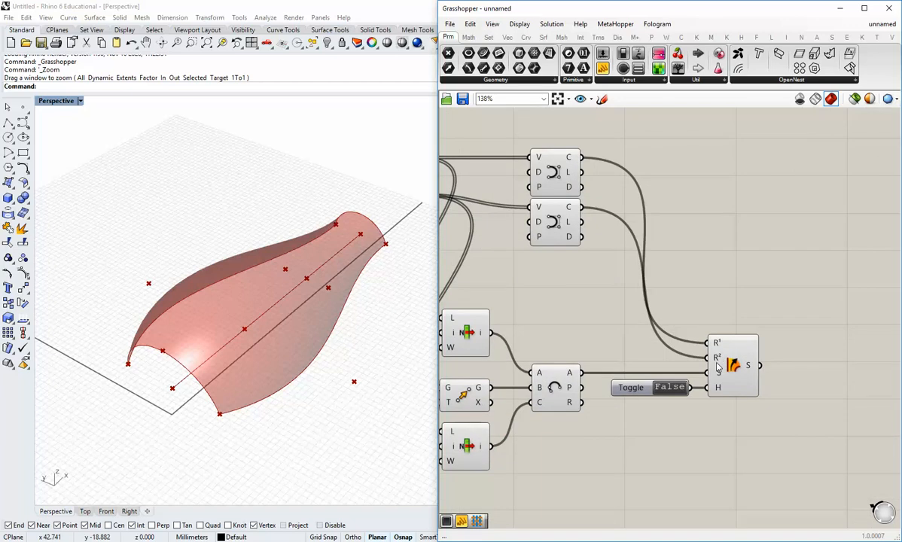
scroll(678, 384, down, 2)
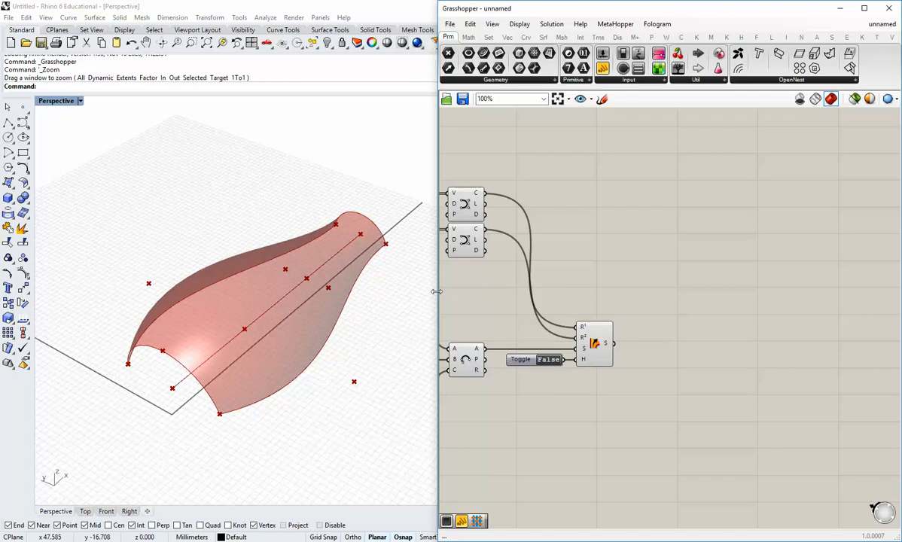
drag(437, 292, 402, 299)
mouse_move(484, 322)
right_down()
mouse_move(496, 352)
mouse_move(475, 298)
right_up()
scroll(540, 343, down, 2)
scroll(538, 341, up, 2)
drag(572, 357, 503, 311)
drag(559, 318, 587, 318)
click(583, 270)
Move the Factor slider and Unit Z component closer to the Move component they feed
right_drag(432, 331, 642, 341)
scroll(576, 358, down, 1)
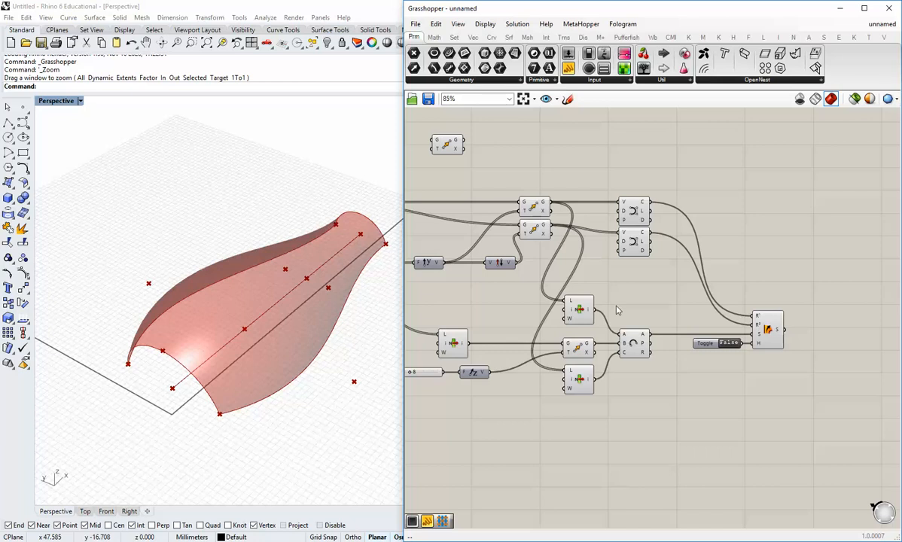
drag(468, 384, 448, 328)
click(485, 384)
click(472, 315)
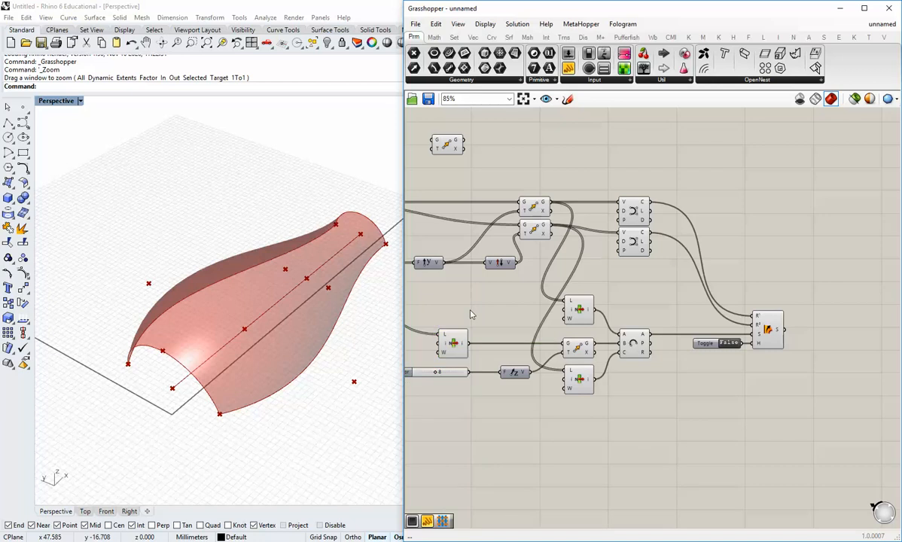
Delete the unconnected Move component above the definition and give the Rhino viewport more width again
scroll(627, 348, down, 2)
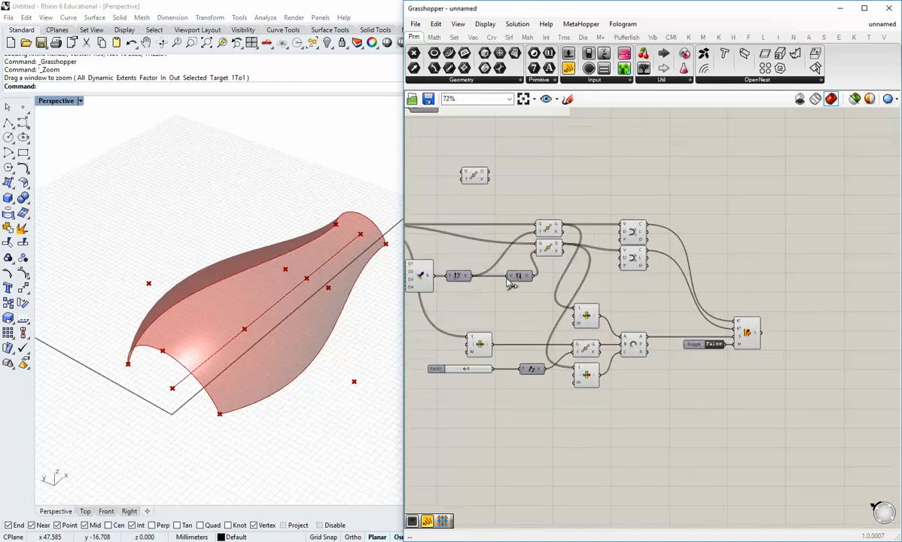
click(482, 179)
key(Delete)
right_drag(484, 194, 539, 330)
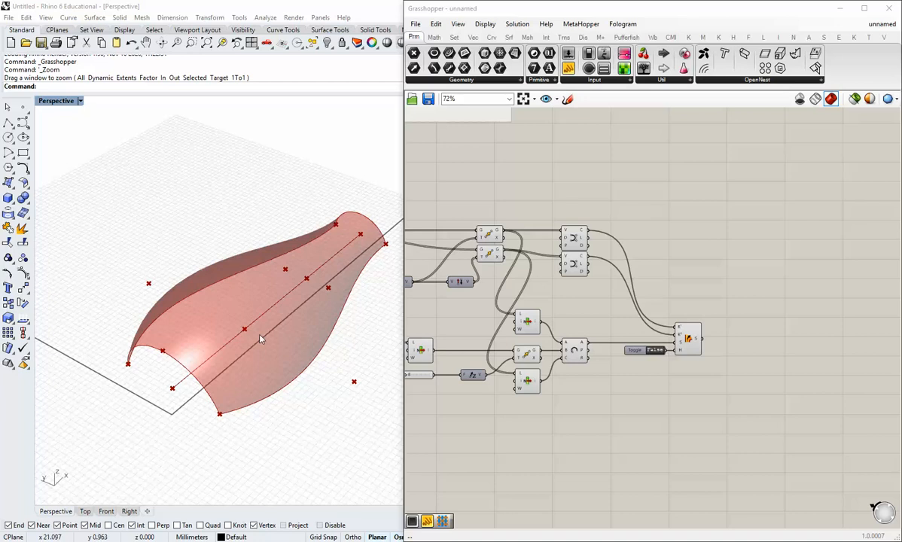
shift+right_drag(260, 337, 217, 345)
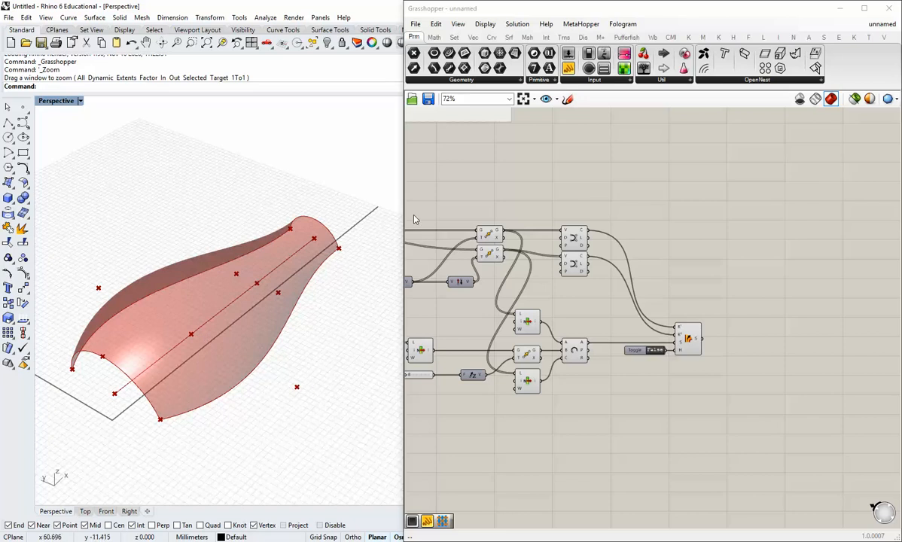
drag(404, 211, 437, 215)
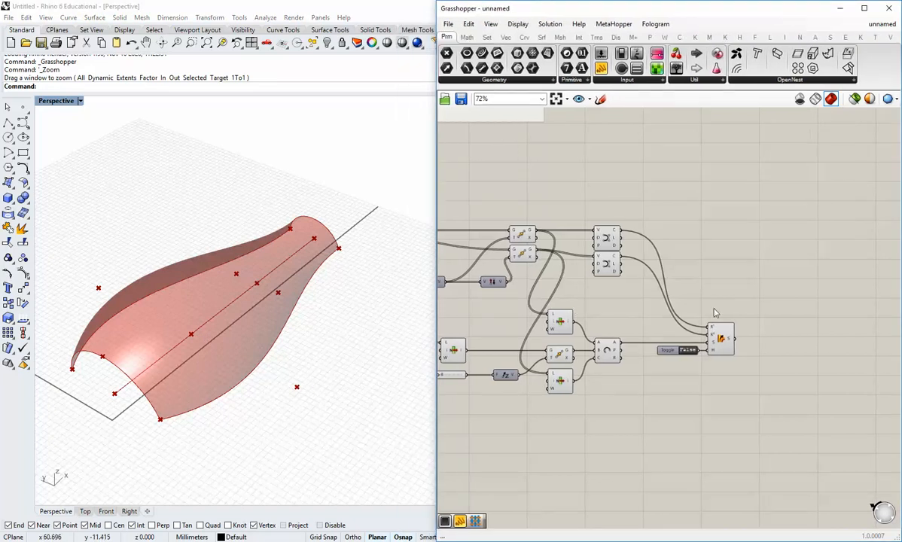
Shift the Sweep2 and its Boolean Toggle still farther away from the Nurbs Curve and Arc 3Pt components
right_drag(730, 365, 693, 372)
drag(692, 386, 741, 349)
click(651, 441)
right_drag(583, 318, 754, 350)
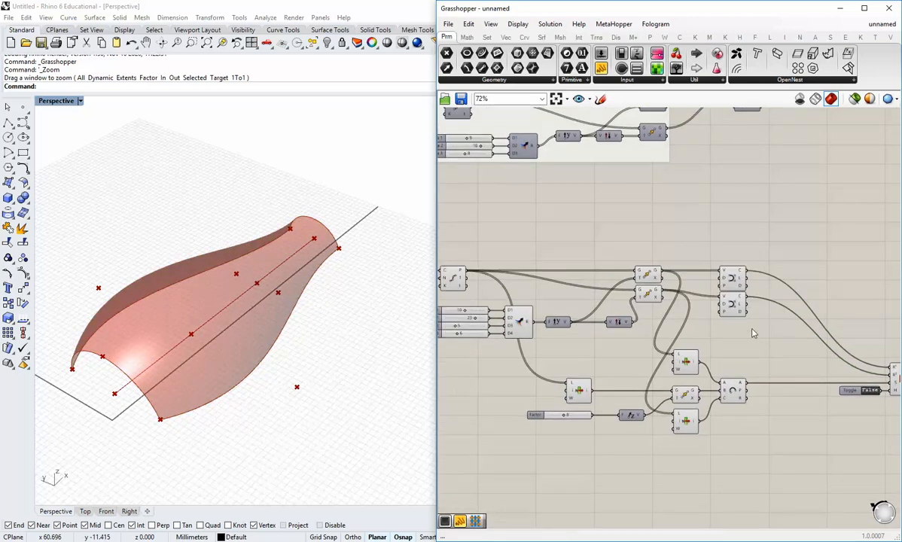
drag(753, 334, 727, 279)
click(685, 307)
Bake the upper Move component's points onto the Default layer with the default attributes
right_drag(485, 349, 417, 356)
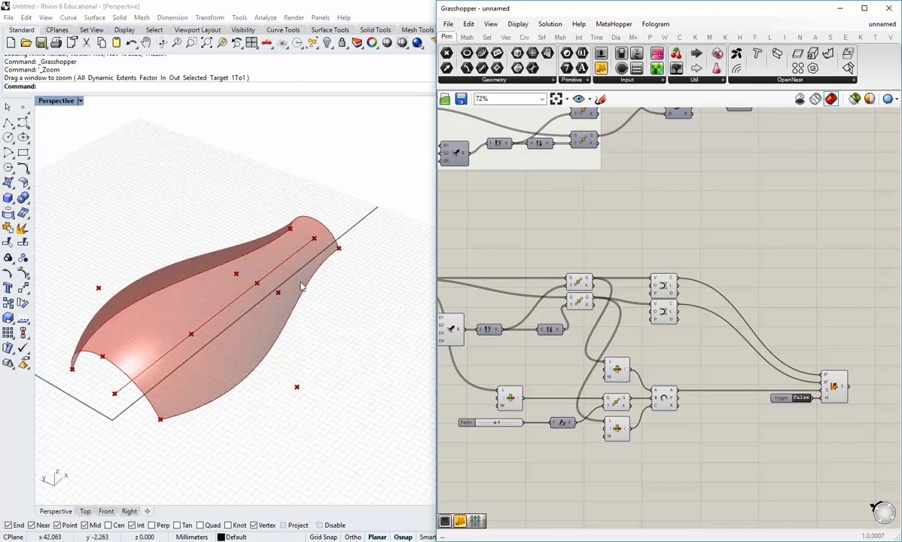
scroll(320, 336, down, 2)
shift+right_drag(267, 346, 207, 314)
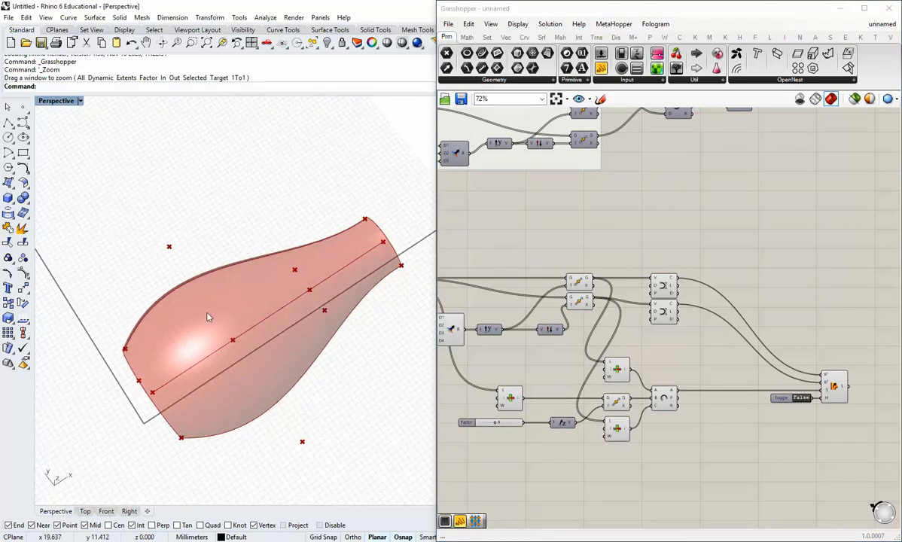
right_drag(173, 342, 176, 317)
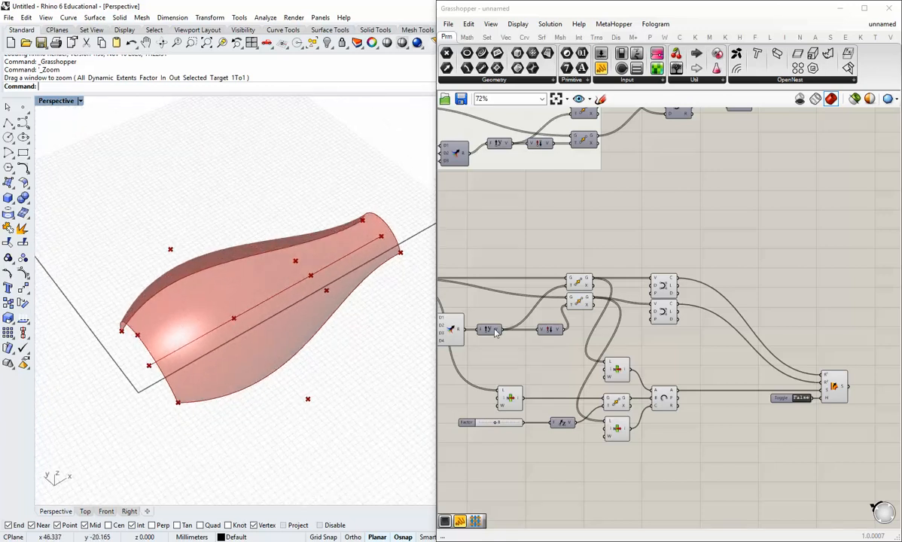
right_drag(232, 295, 262, 225)
click(579, 282)
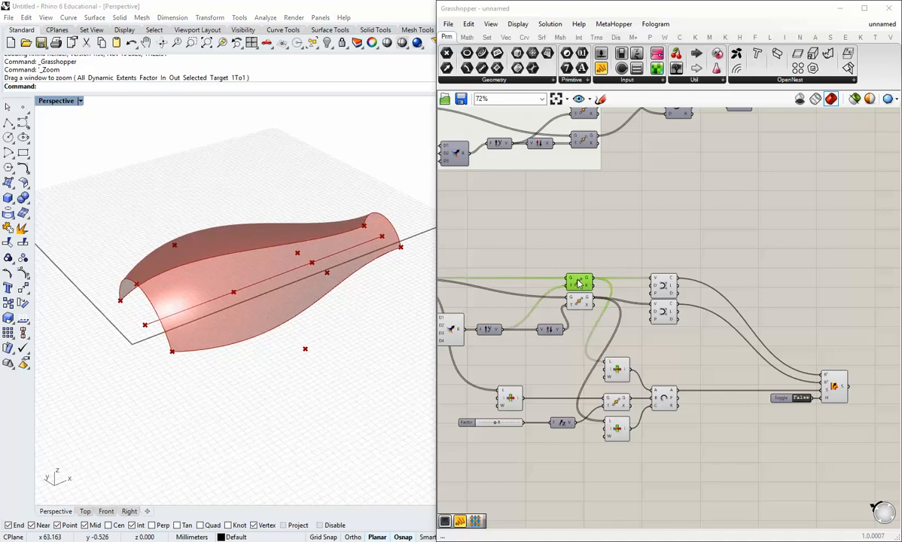
scroll(579, 282, up, 3)
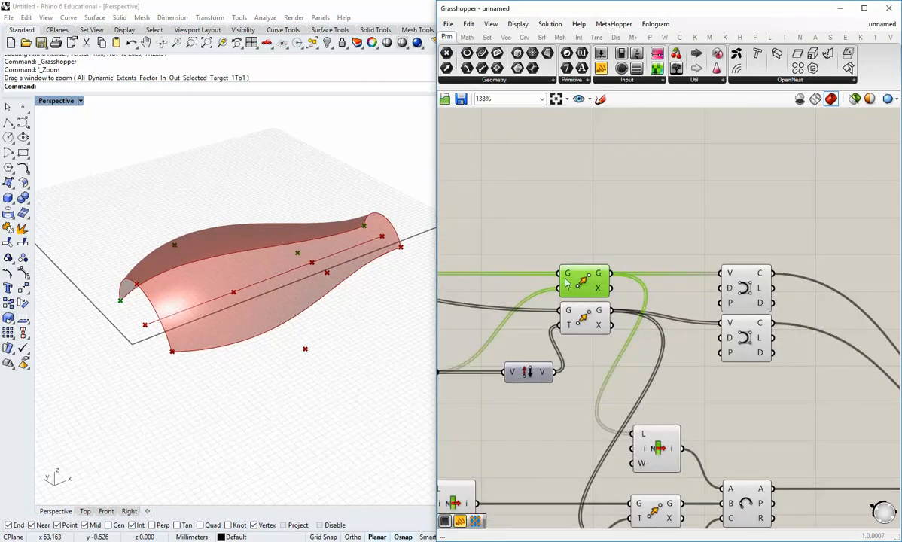
right_click(583, 284)
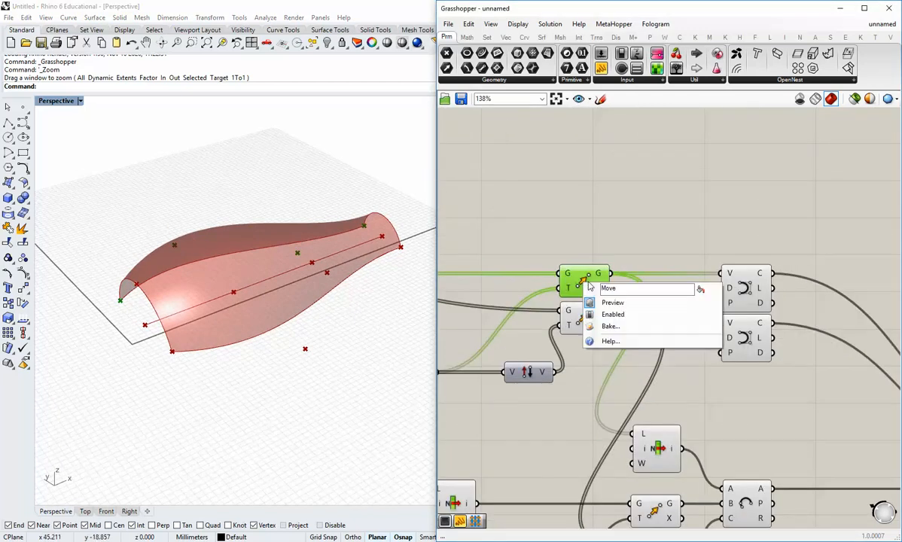
click(616, 328)
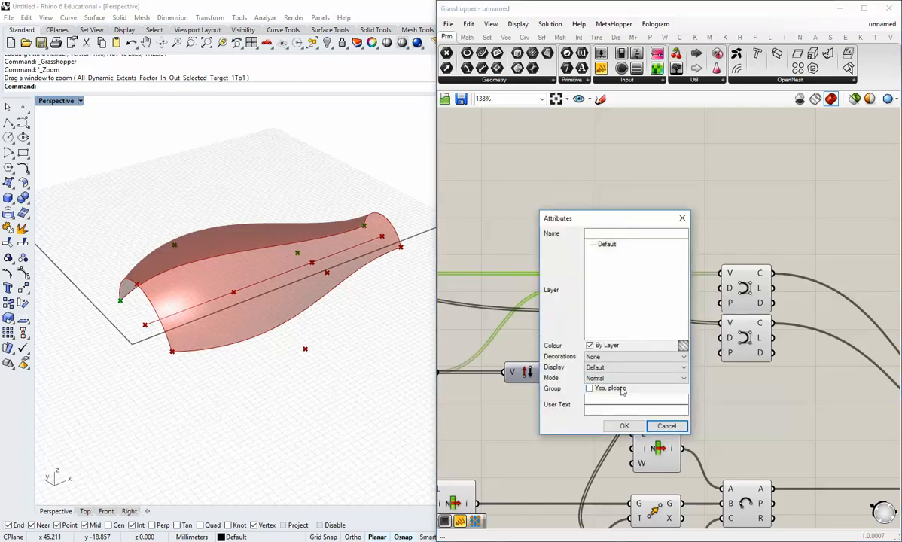
click(626, 425)
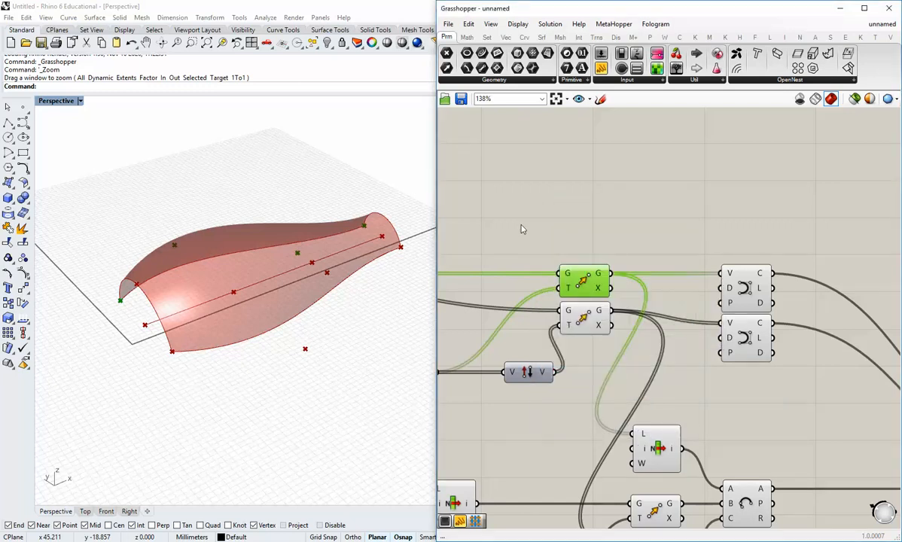
Check that a baked point is selectable in Rhino, deselect it, and maximize the Top viewport around the shell
click(119, 298)
key(Escape)
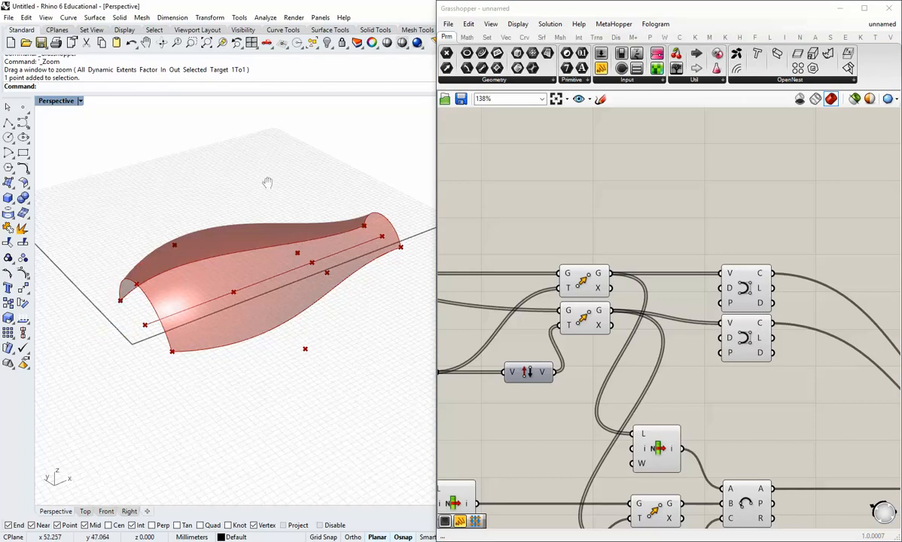
right_drag(250, 171, 287, 276)
double_click(47, 100)
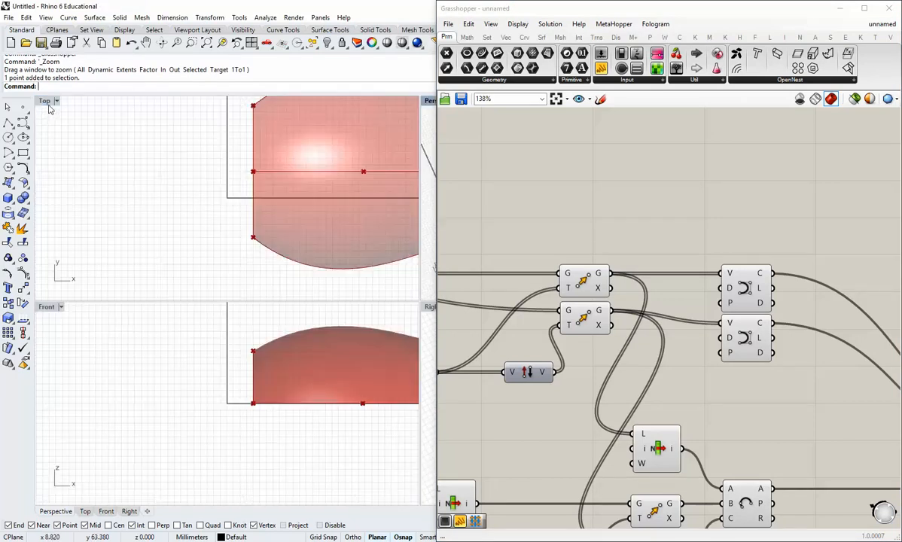
double_click(46, 101)
scroll(277, 293, up, 2)
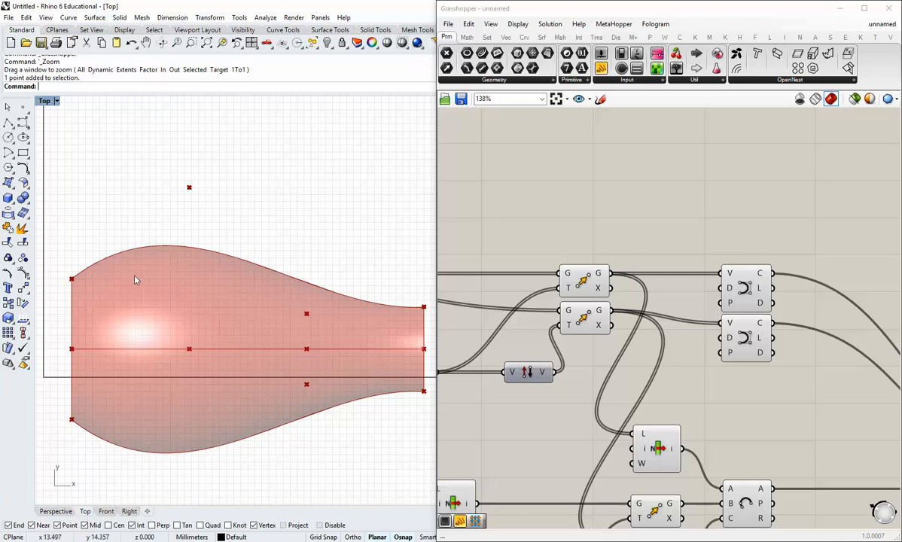
Draw a degree-3 control point curve between the end points of the shell's upper edge with three freehand intermediate points, and select it
click(24, 123)
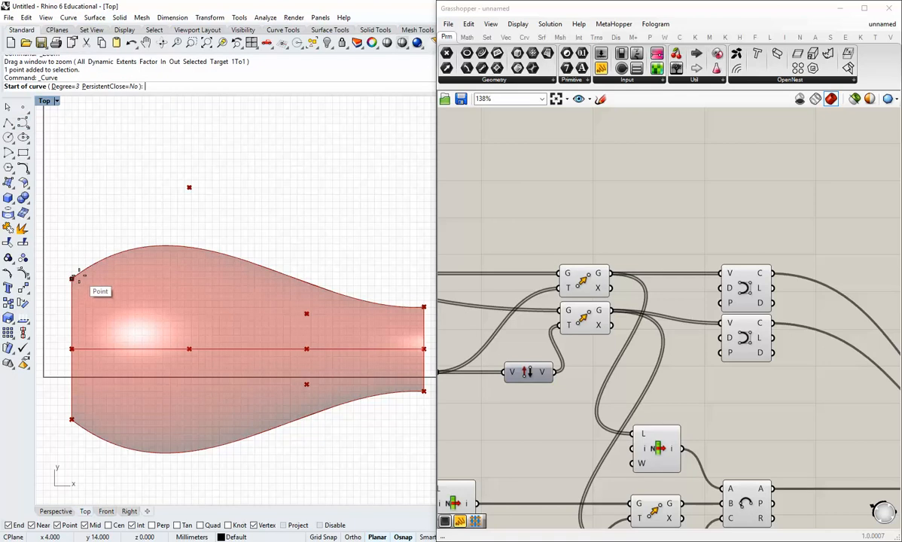
click(71, 279)
scroll(76, 233, down, 2)
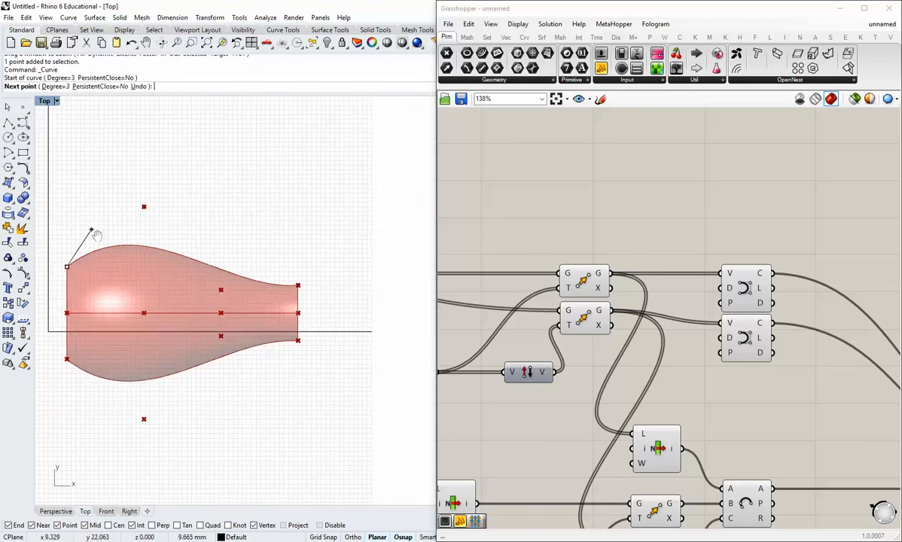
click(115, 208)
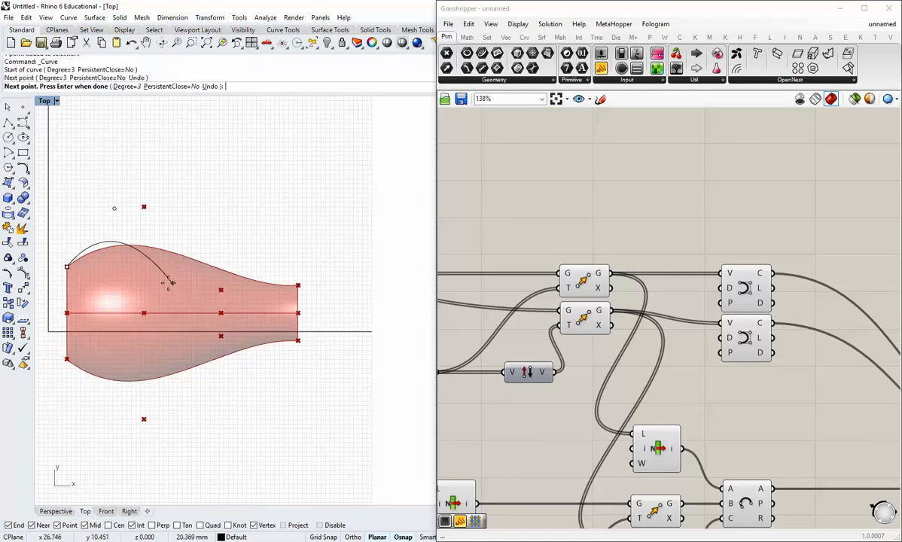
click(167, 283)
click(245, 217)
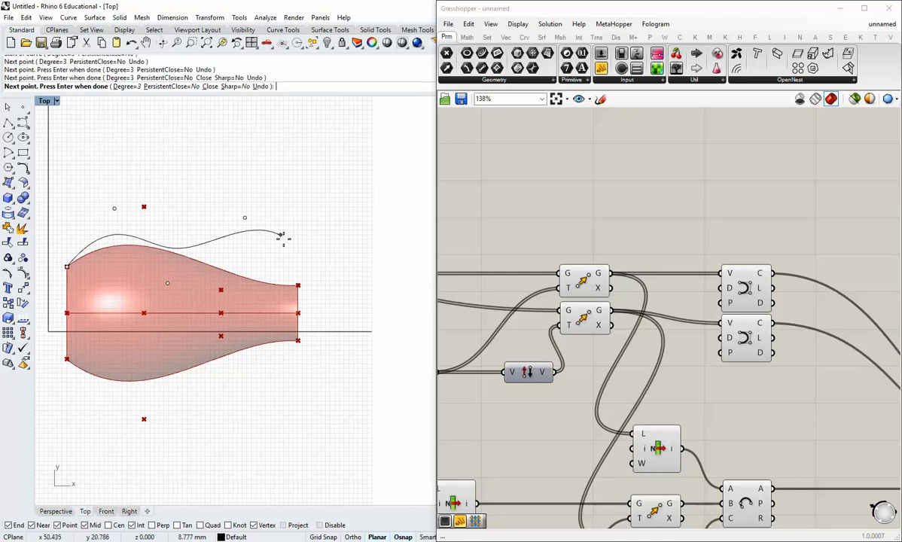
click(312, 256)
key(Return)
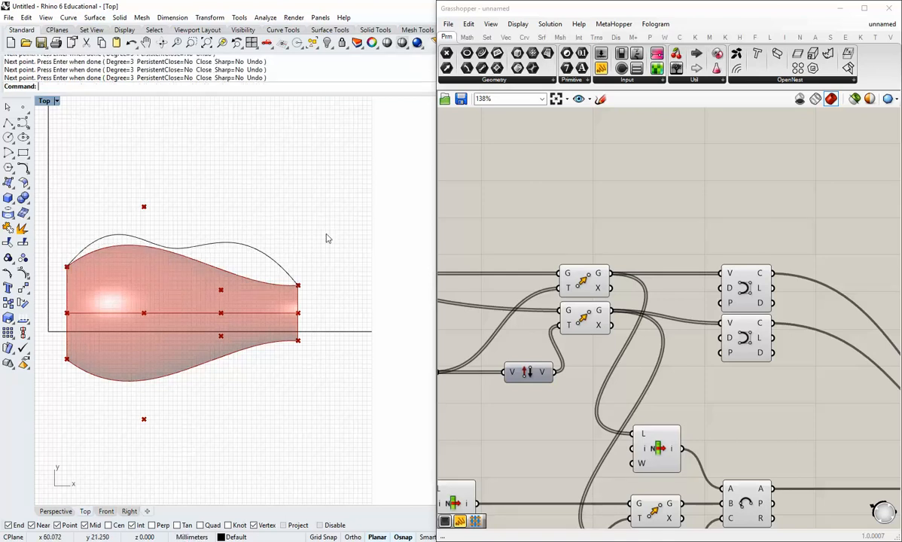
click(201, 248)
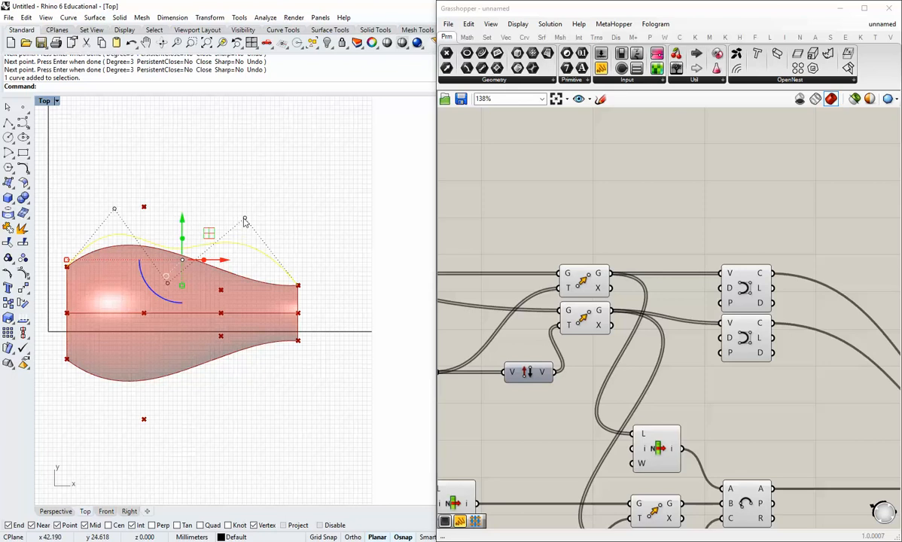
Adjust the heights of the drawn curve's two outer intermediate control points so it follows the shell's upper edge more closely
click(244, 221)
drag(241, 188, 243, 232)
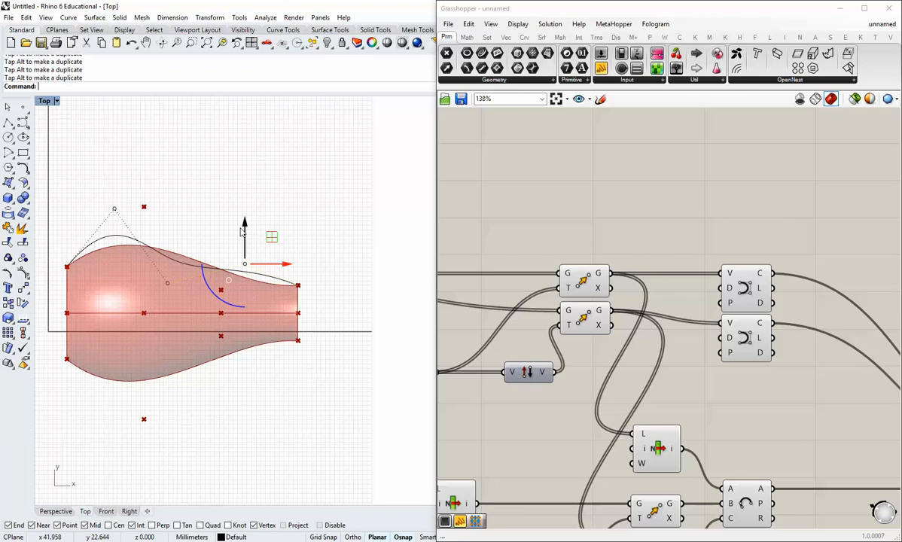
click(114, 208)
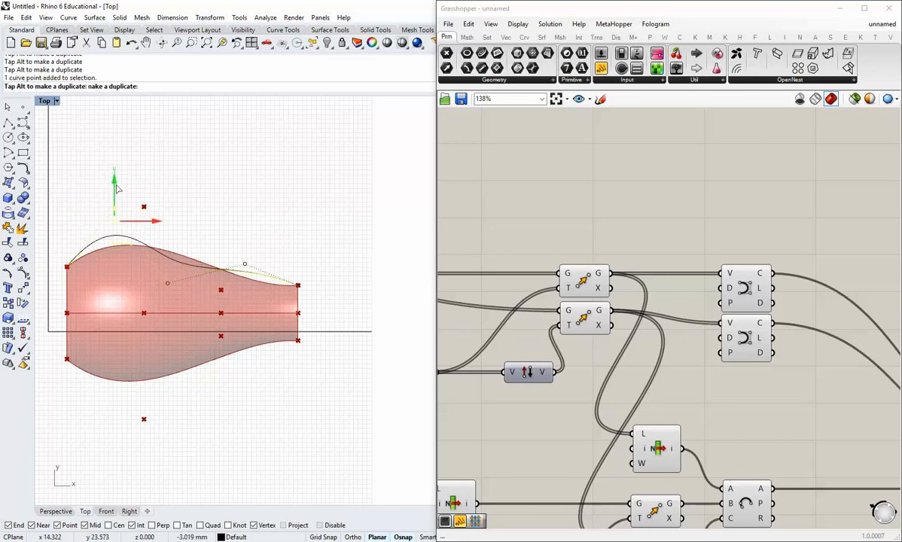
drag(112, 175, 117, 215)
click(245, 266)
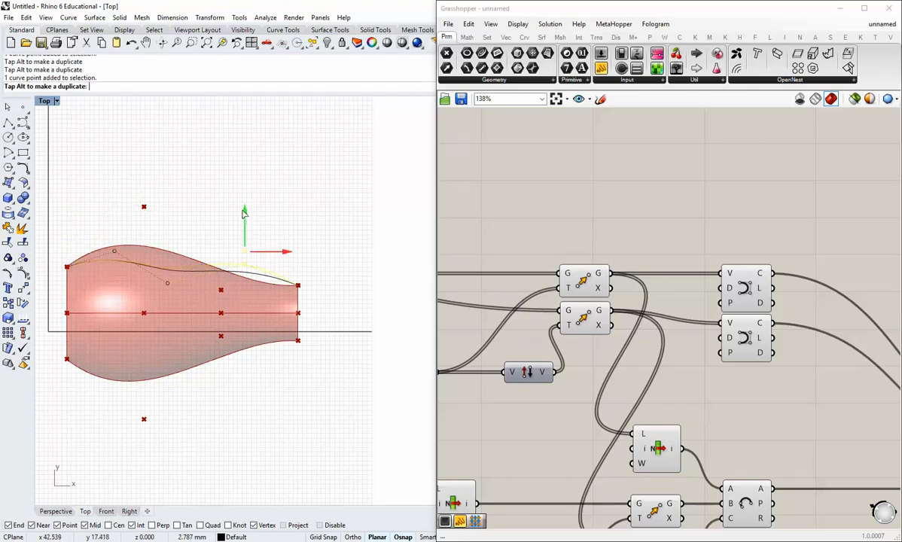
drag(245, 228, 245, 212)
click(115, 251)
drag(115, 212, 115, 199)
Lower the curve's middle control point to deepen its dip, and deselect the curve
scroll(163, 278, up, 2)
scroll(163, 278, up, 2)
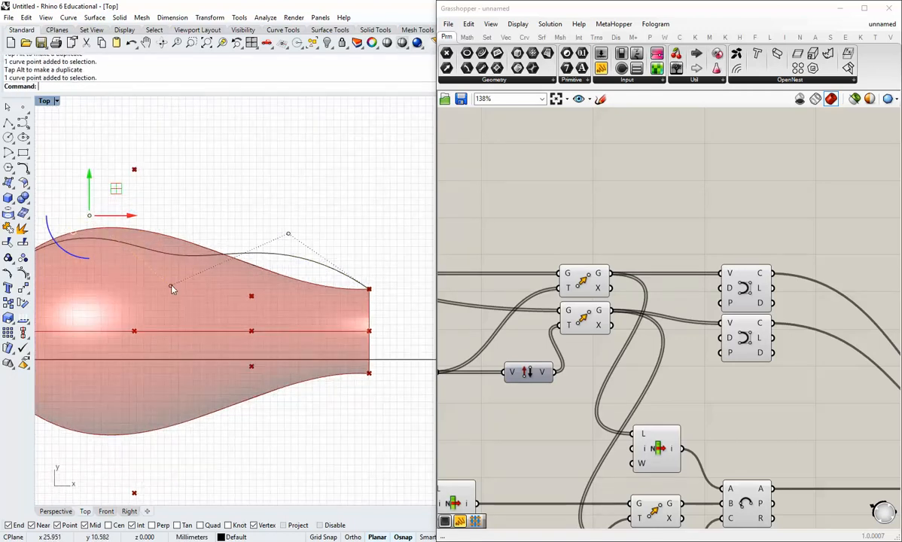
click(171, 287)
drag(171, 245, 172, 266)
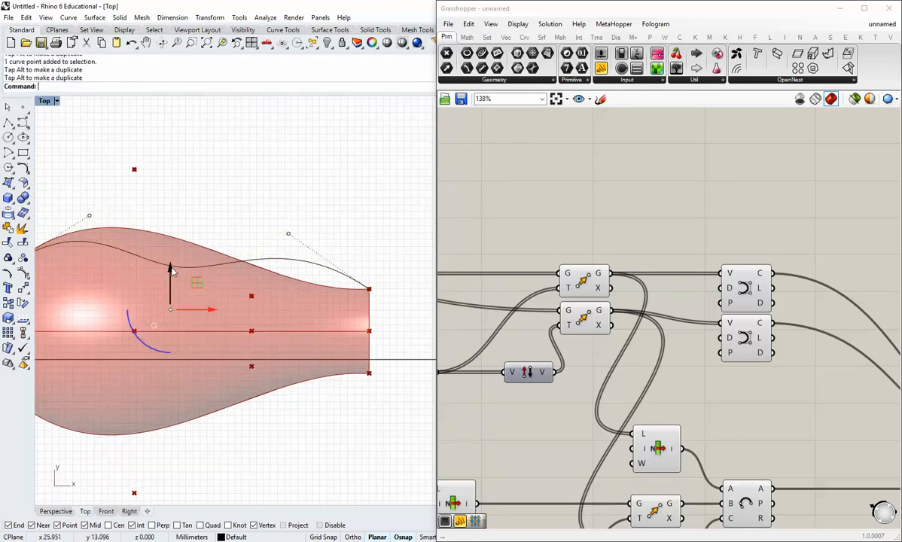
click(211, 207)
scroll(211, 260, down, 4)
right_drag(126, 286, 149, 283)
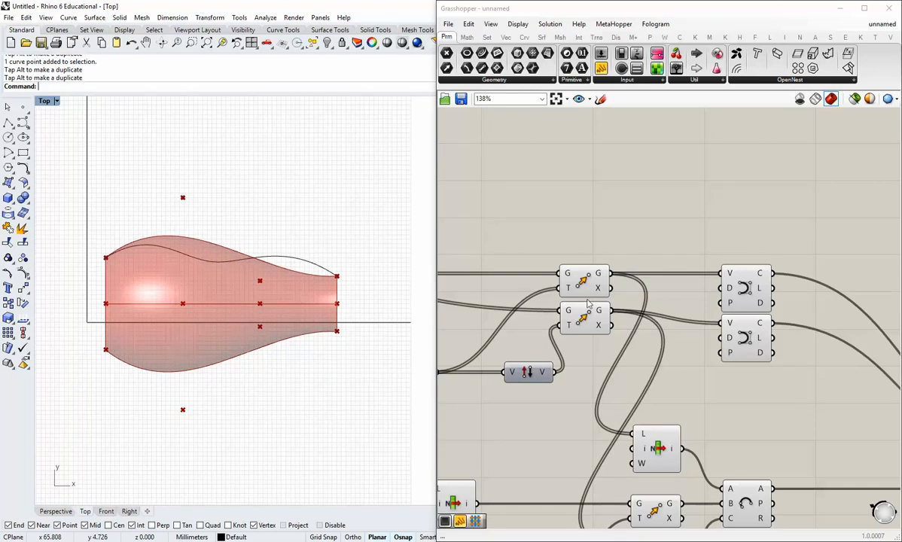
Restore the four-viewport layout in Rhino and maximize the Perspective viewport around the shell
right_drag(501, 303, 467, 296)
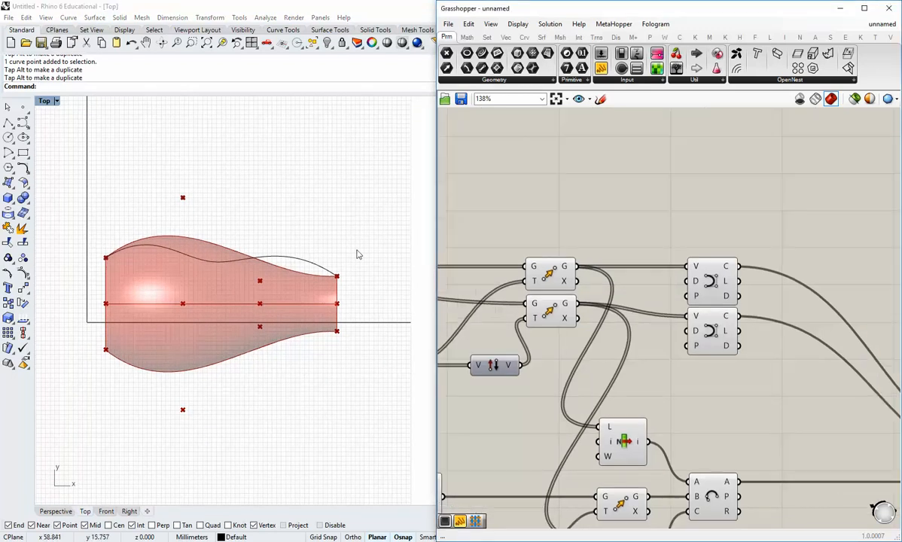
double_click(49, 102)
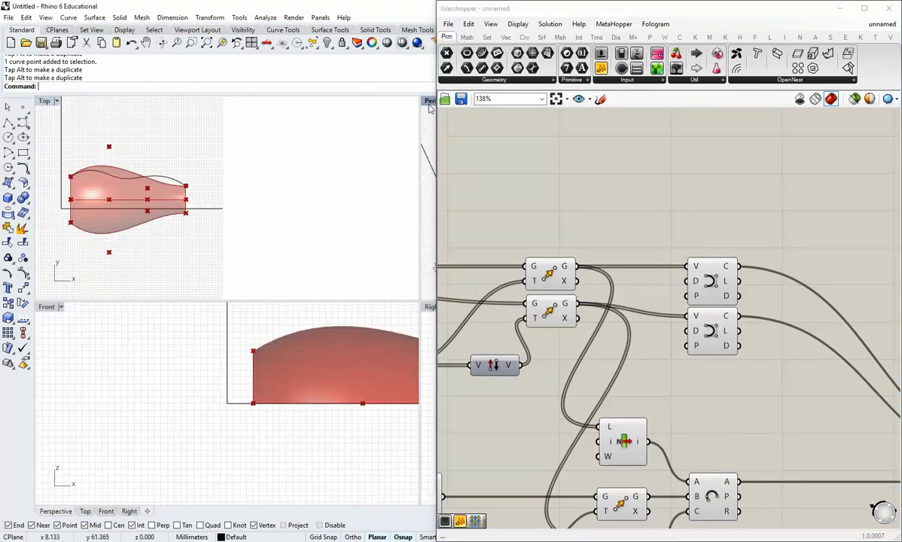
double_click(427, 102)
right_drag(313, 261, 343, 286)
scroll(656, 336, down, 3)
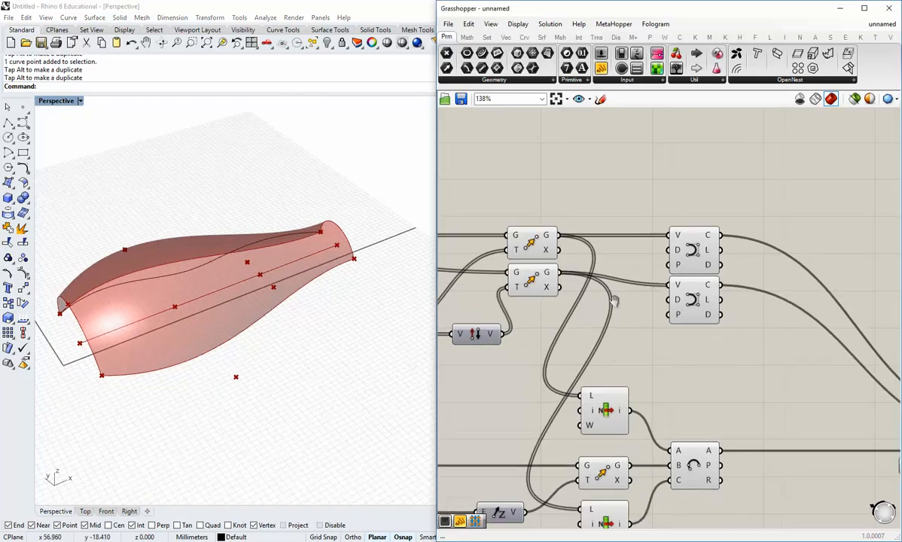
Add a Curve parameter to the Grasshopper canvas and reference the drawn Rhino curve in it
right_drag(657, 335, 624, 321)
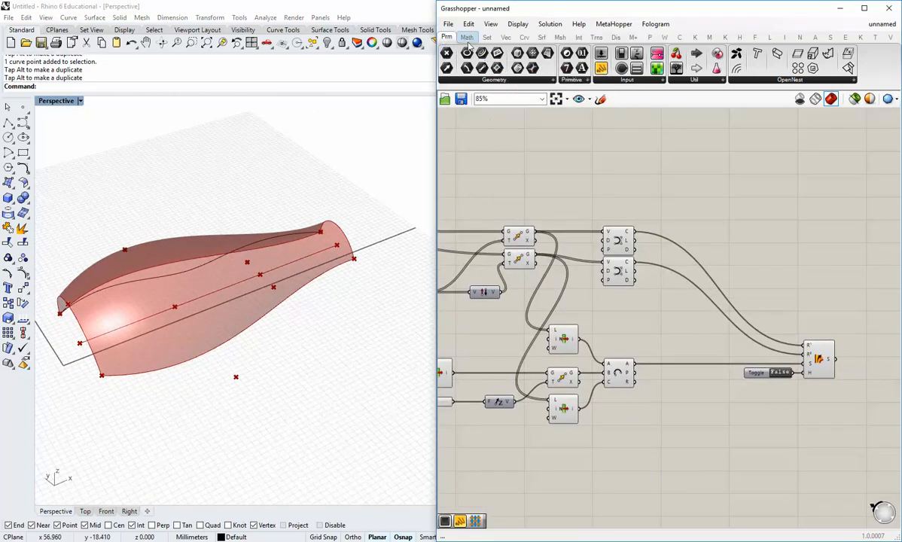
drag(482, 54, 654, 317)
right_click(654, 316)
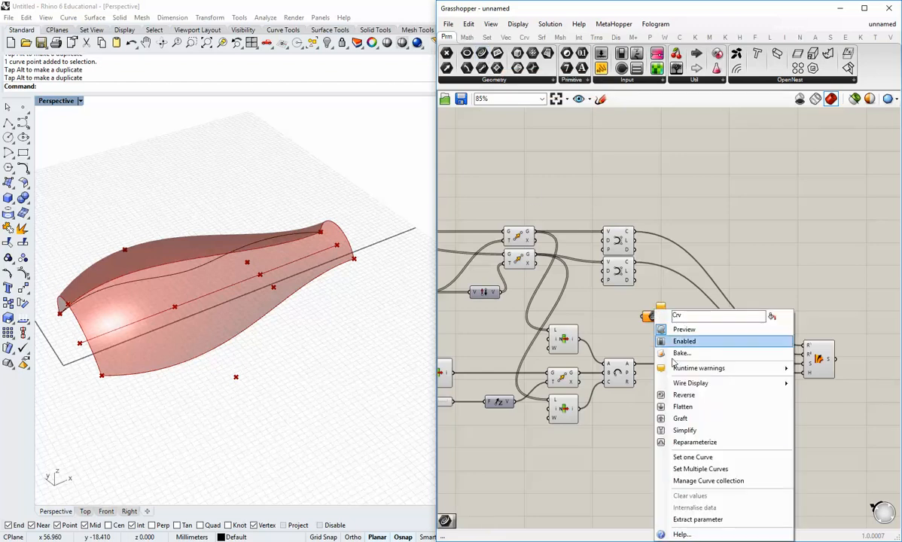
click(693, 458)
click(179, 262)
drag(662, 317, 693, 324)
click(695, 355)
Position the Curve parameter in the gap between the Arc 3Pt and Sweep2 components
right_drag(685, 331, 662, 324)
drag(660, 322, 653, 337)
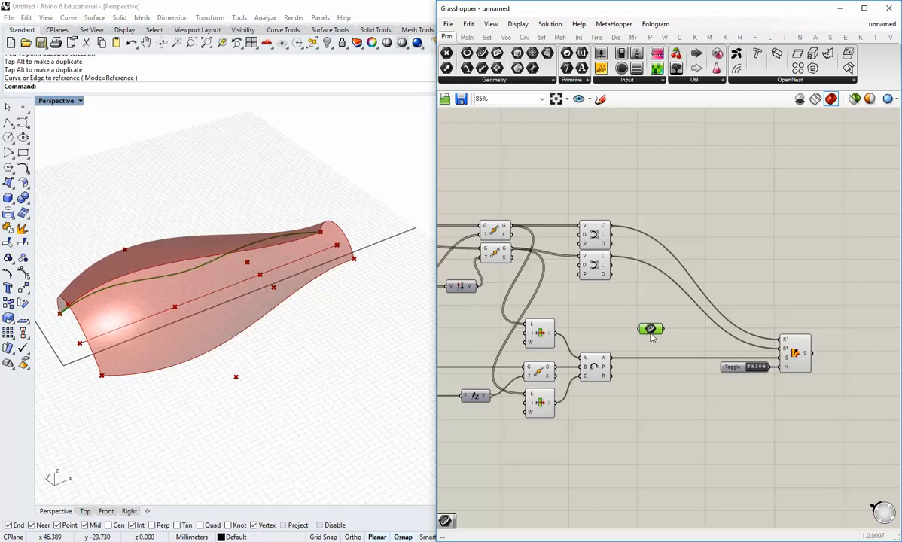
click(629, 336)
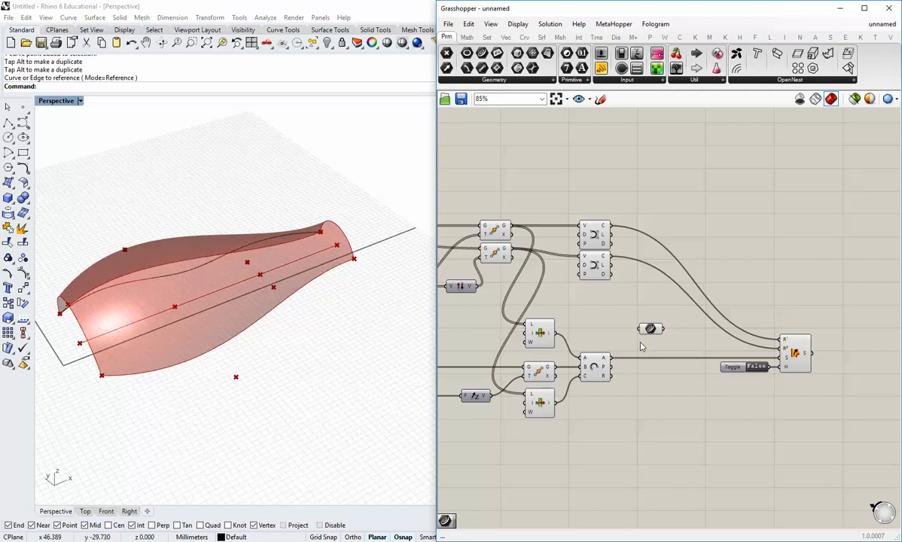
drag(651, 329, 646, 329)
click(662, 357)
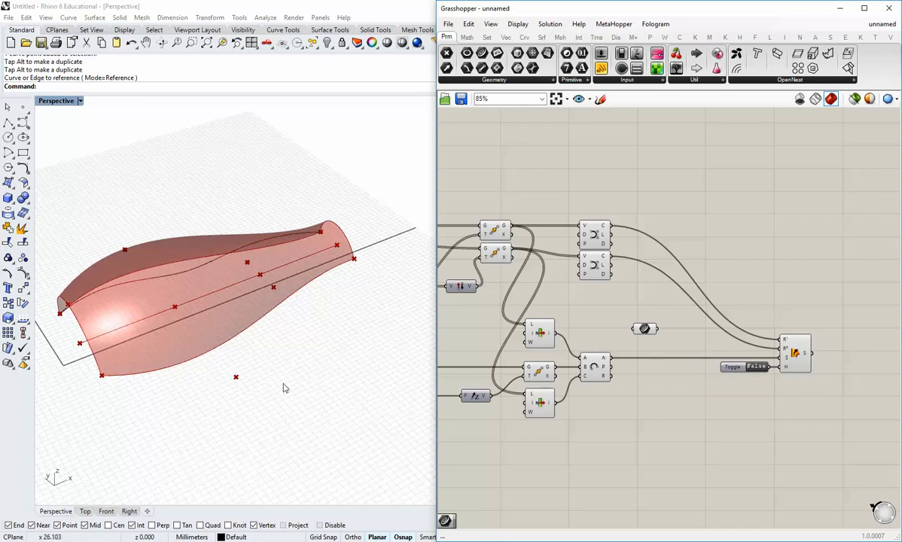
right_drag(633, 343, 608, 342)
drag(620, 331, 626, 332)
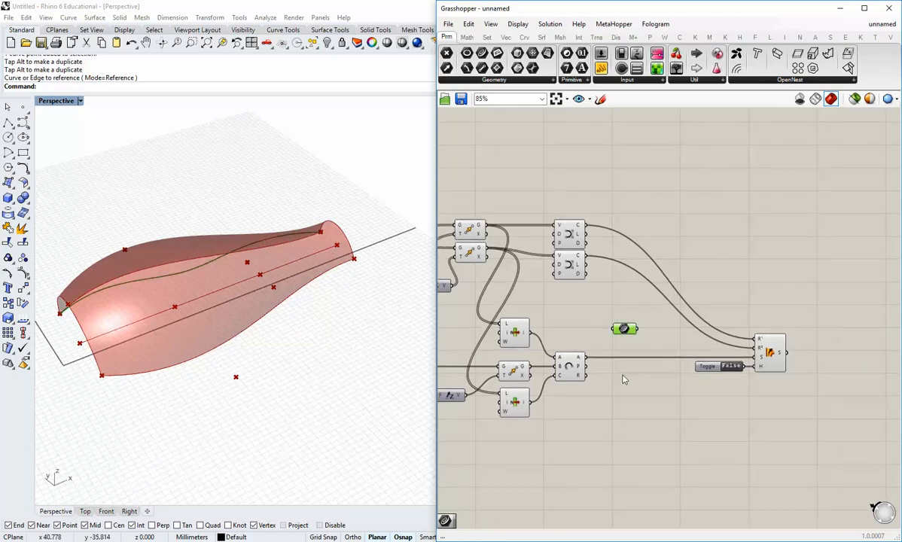
click(619, 377)
Examine which point of the shell's centre line the List Item feeding the arc's Move component returns
scroll(615, 370, down, 5)
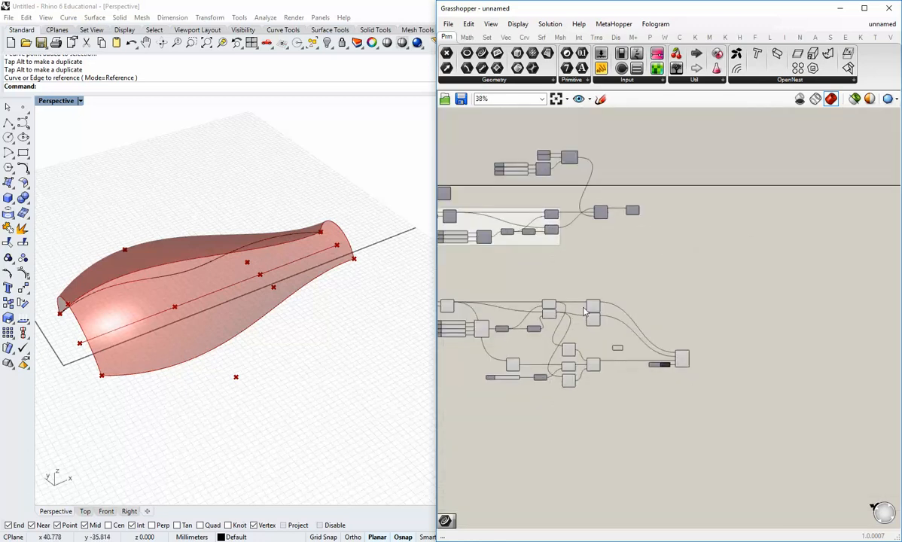
right_drag(546, 279, 715, 303)
scroll(691, 378, up, 4)
right_drag(690, 378, 602, 341)
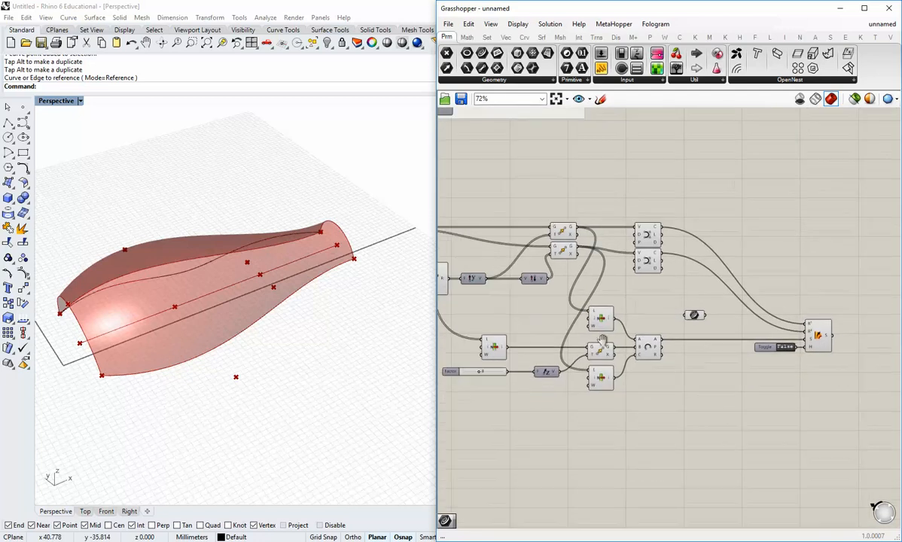
click(496, 351)
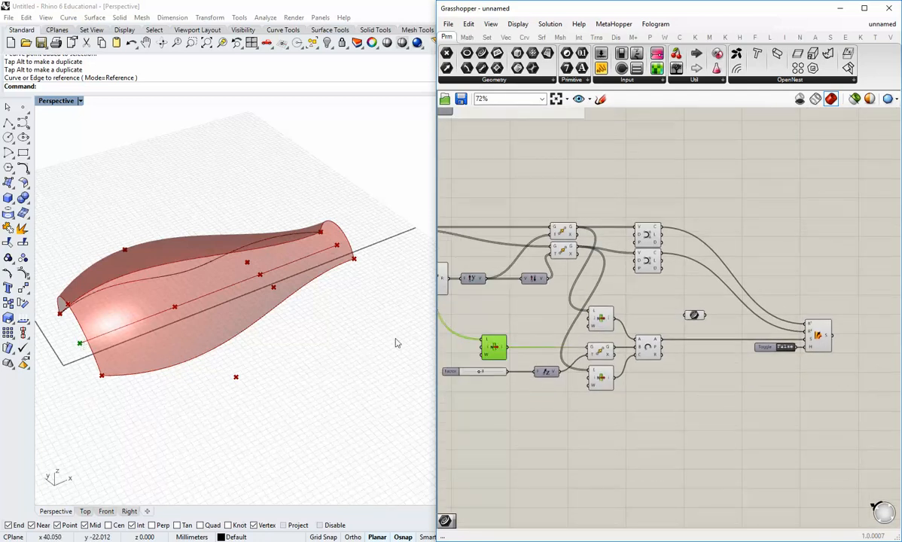
mouse_move(614, 329)
right_down()
mouse_move(556, 324)
mouse_move(625, 326)
right_up()
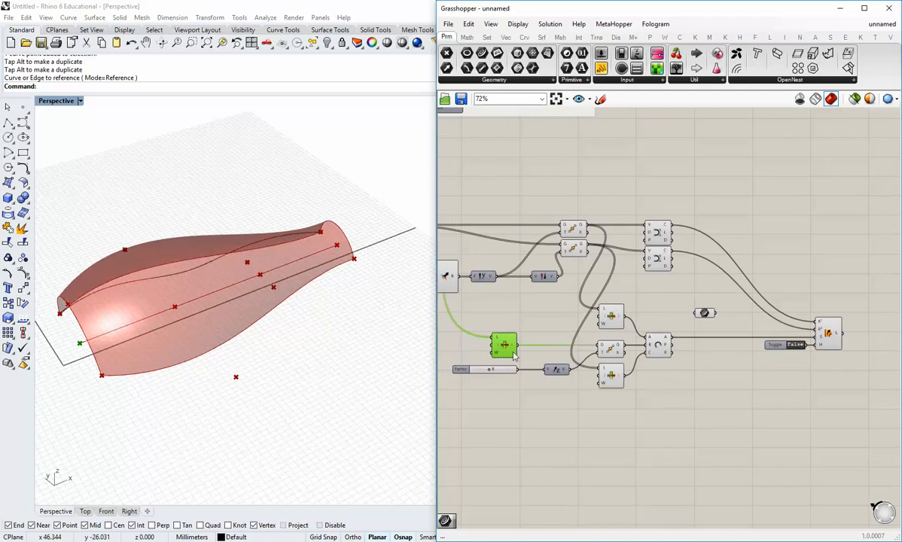
scroll(504, 347, up, 3)
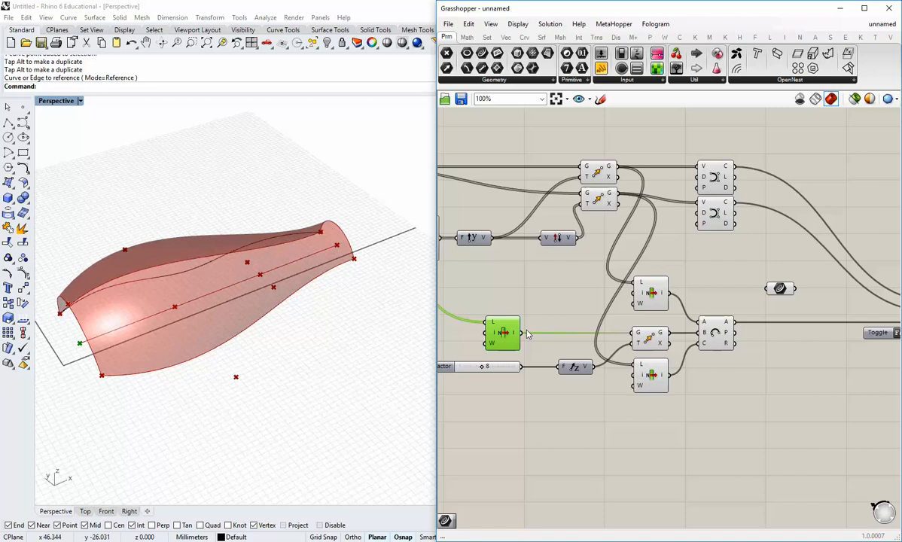
click(551, 325)
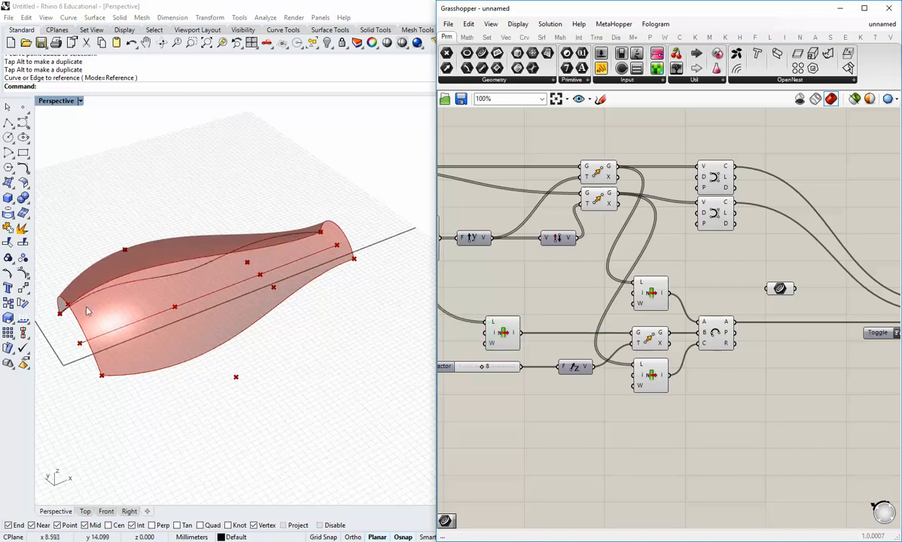
Add an XZ Plane component with its origin fed by the centre line's List Item, and inspect the plane on the model
click(510, 43)
click(552, 80)
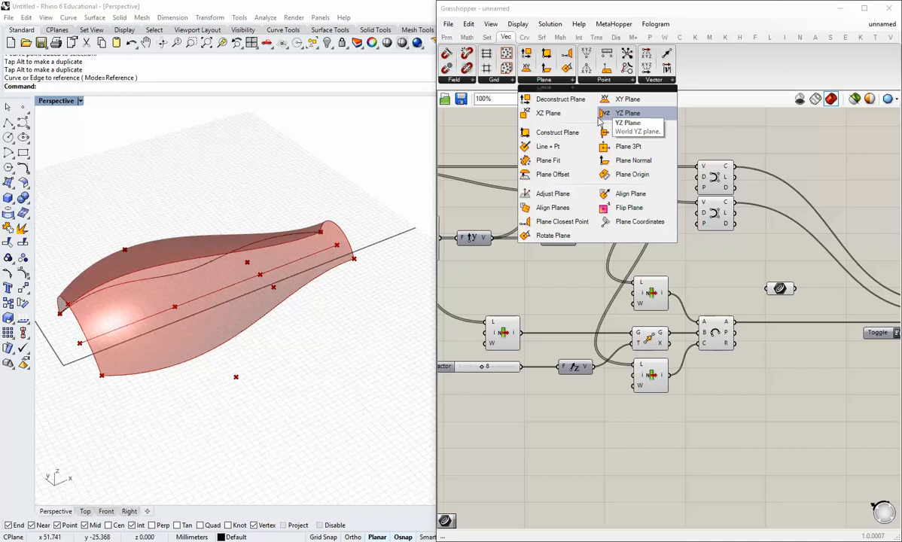
drag(560, 120, 554, 304)
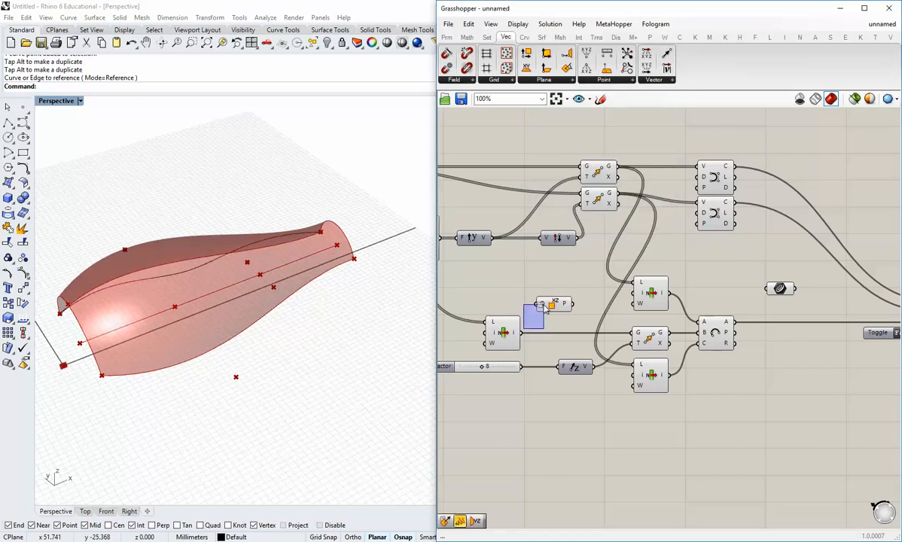
drag(520, 333, 540, 304)
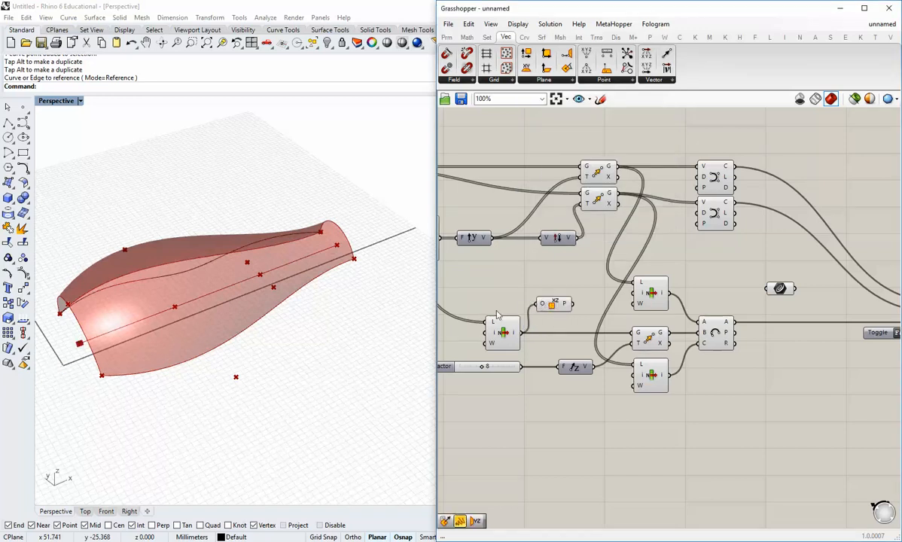
scroll(82, 370, up, 6)
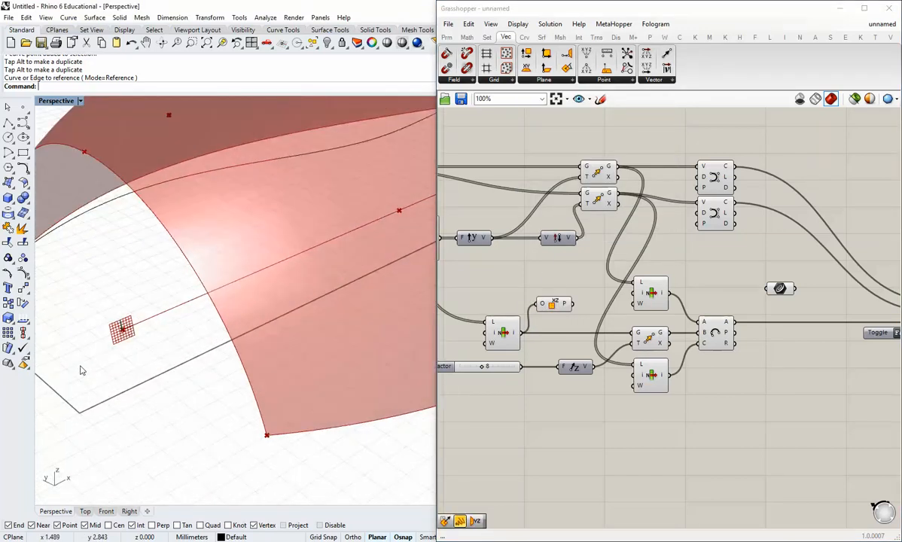
shift+right_drag(123, 326, 171, 329)
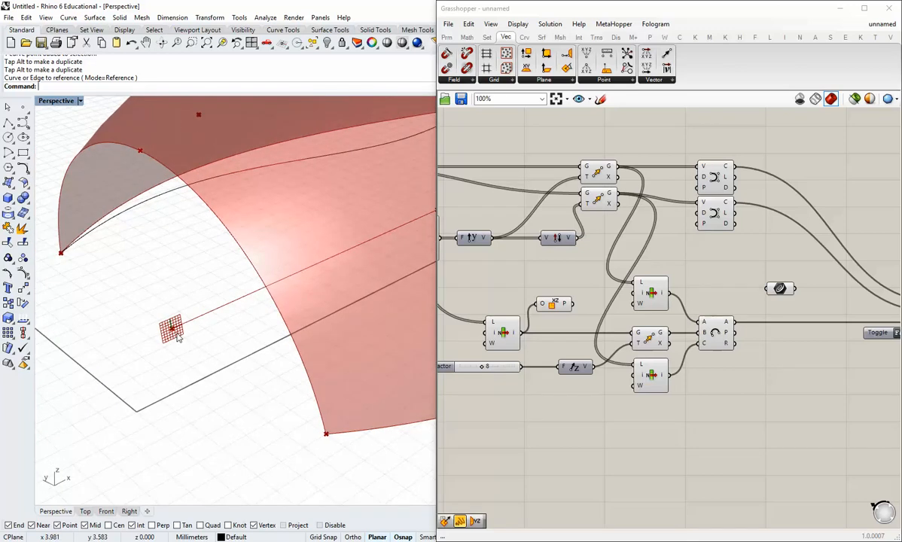
scroll(178, 337, down, 5)
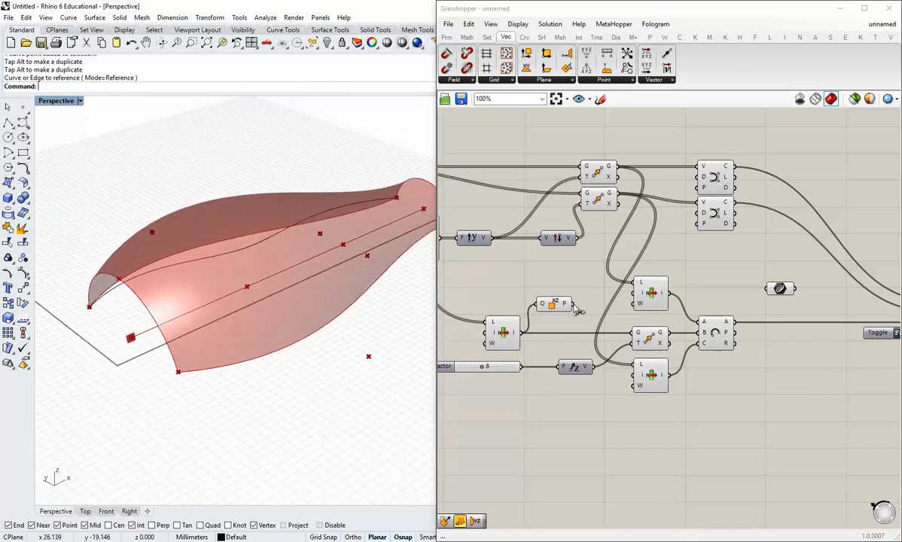
Move the XZ Plane component to the free area below the Curve parameter and the Sweep2 inputs
scroll(525, 328, down, 2)
scroll(525, 327, up, 1)
drag(489, 323, 739, 397)
click(723, 427)
right_drag(718, 426, 671, 423)
scroll(744, 415, up, 2)
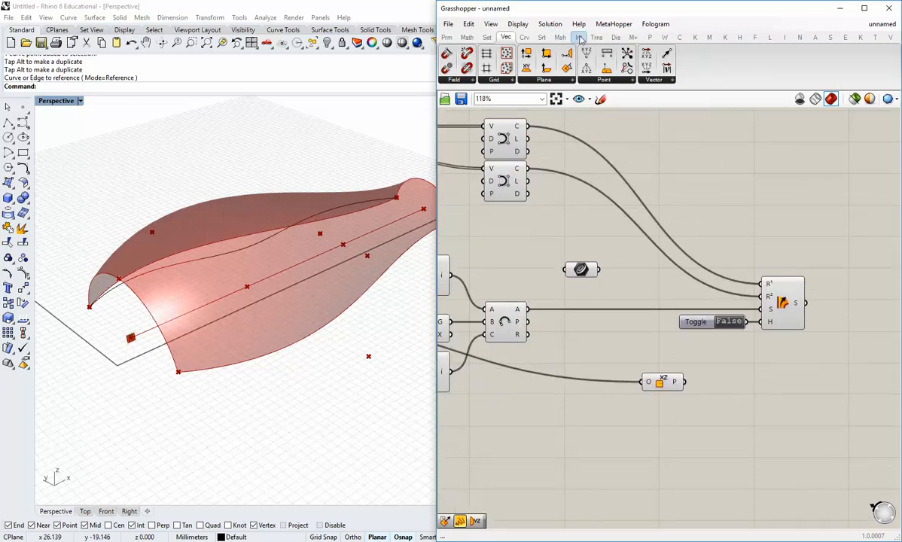
Add a Mirror component with the Curve parameter as geometry and the XZ Plane as mirror plane, aligning the plane component beside it
click(560, 38)
click(597, 37)
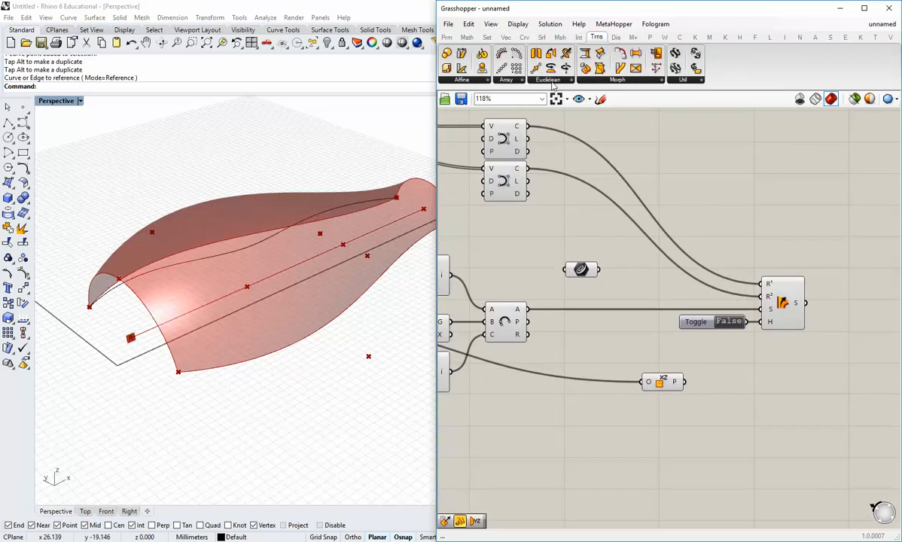
click(549, 80)
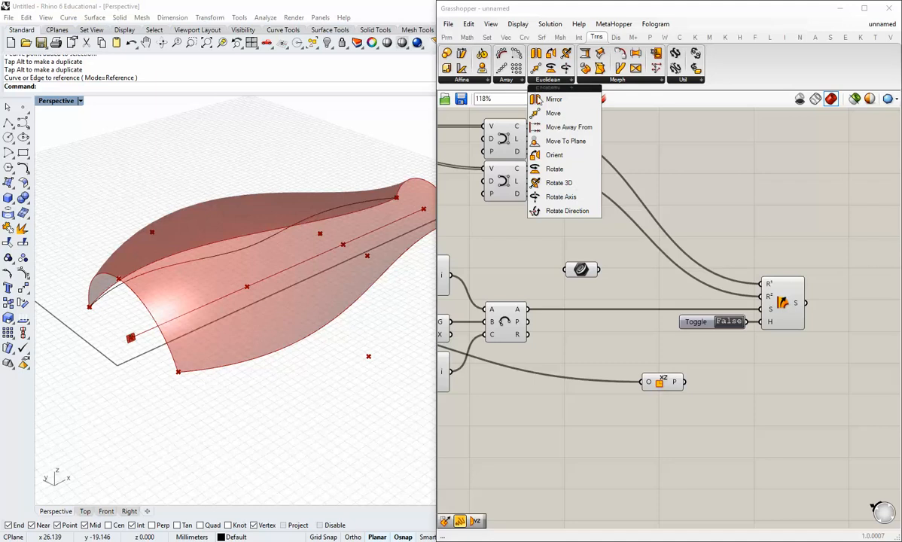
drag(549, 107, 714, 369)
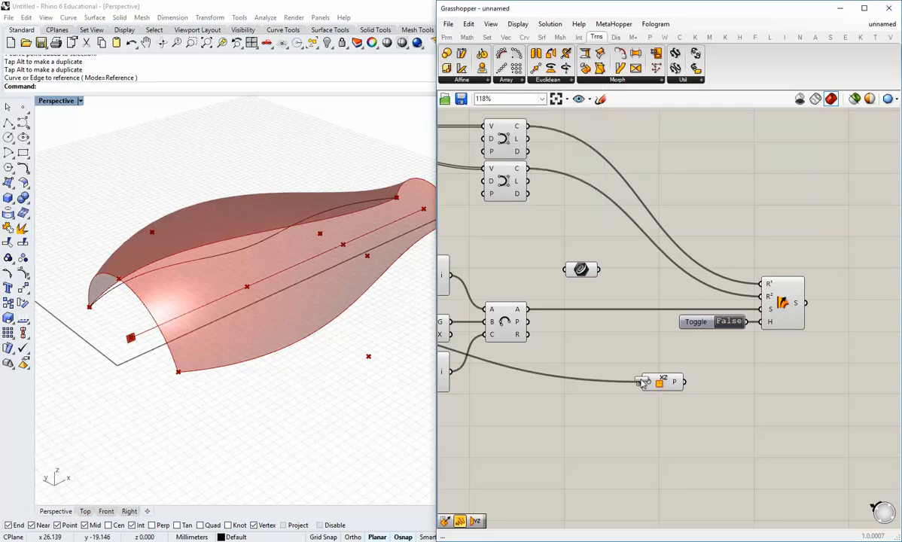
drag(600, 270, 644, 385)
drag(659, 382, 692, 374)
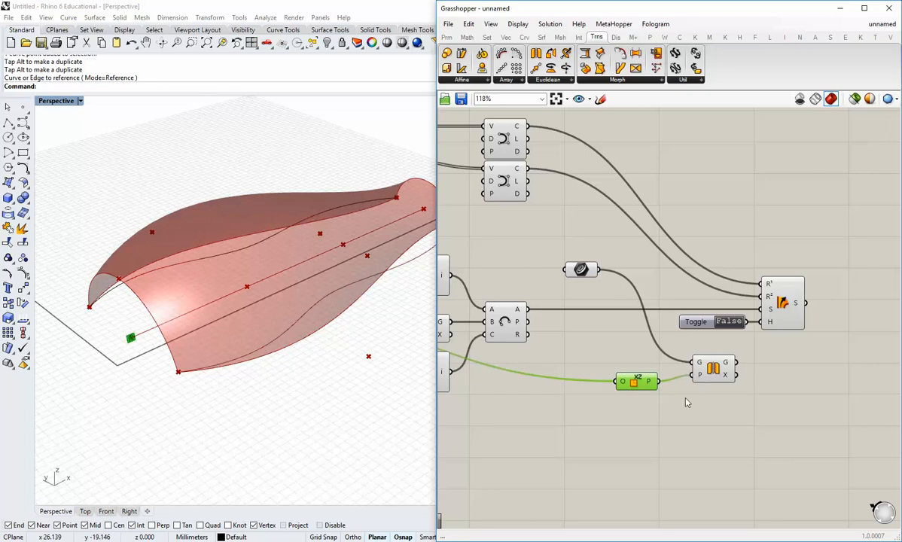
drag(642, 389, 642, 383)
click(598, 355)
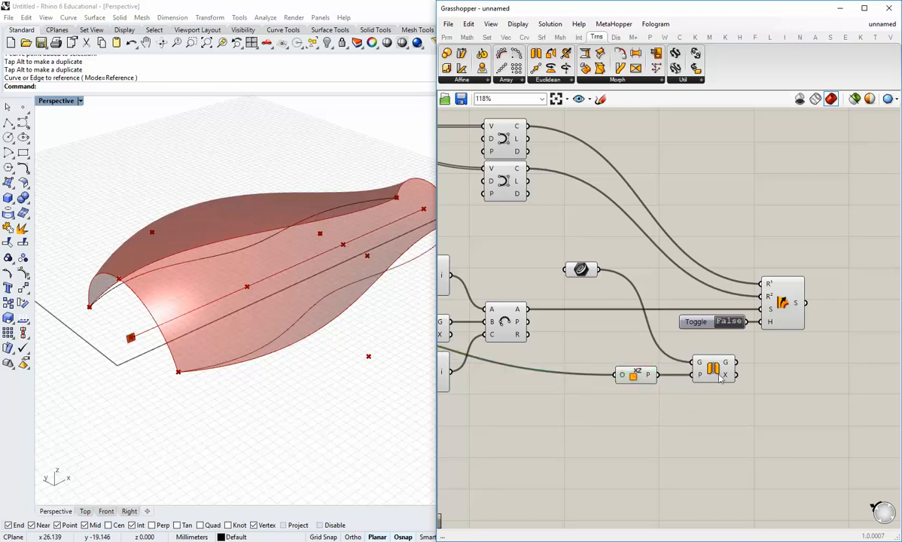
Select the Mirror component and the Curve parameter together to highlight the original and mirrored curves on the model
click(719, 375)
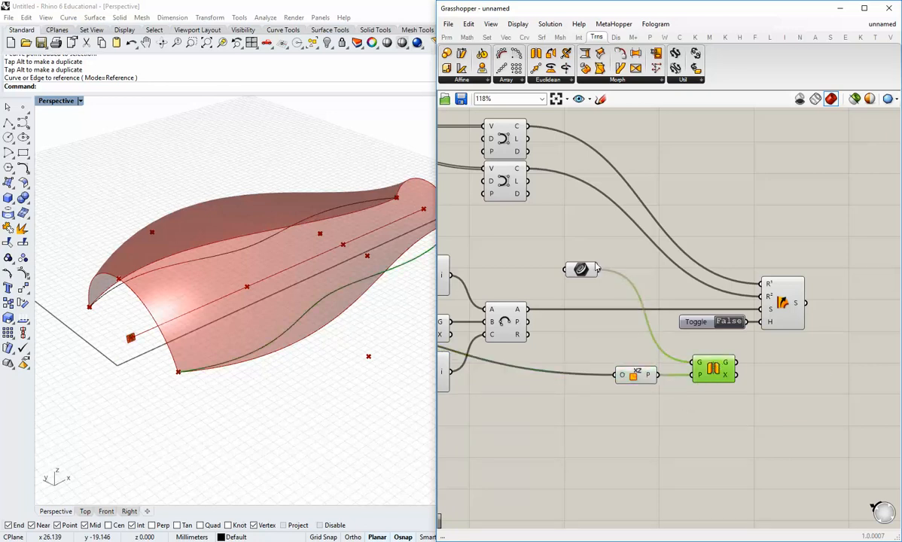
click(581, 269)
shift+click(717, 375)
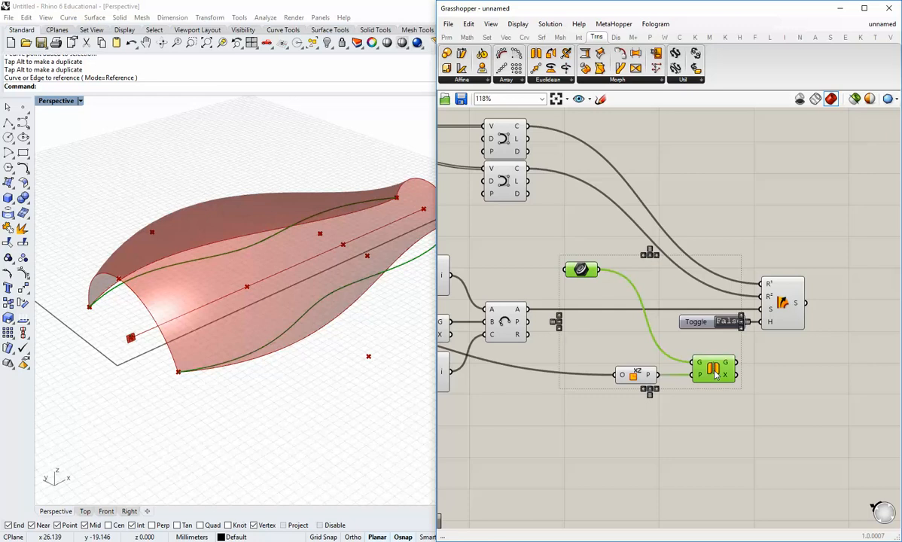
Connect the Curve parameter to Sweep2's first rail input and Mirror's geometry output to its second, moving Mirror closer to the XZ Plane
click(765, 357)
right_drag(765, 357, 669, 373)
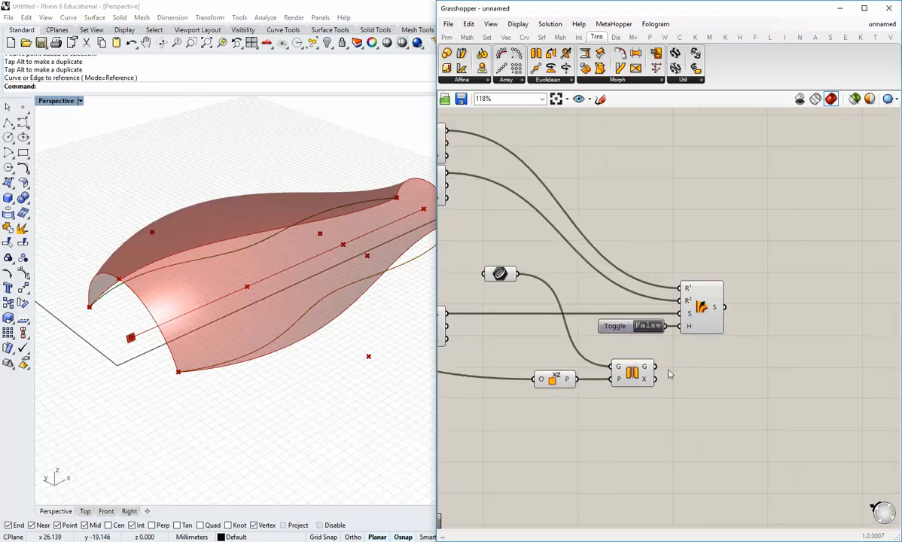
drag(641, 379, 633, 379)
drag(518, 273, 704, 309)
drag(648, 368, 687, 297)
click(683, 365)
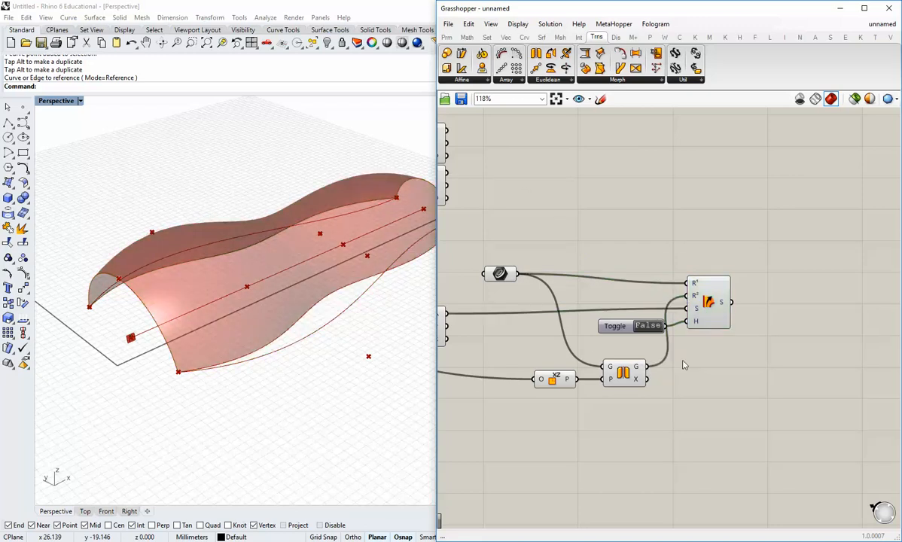
drag(638, 374, 627, 374)
click(607, 392)
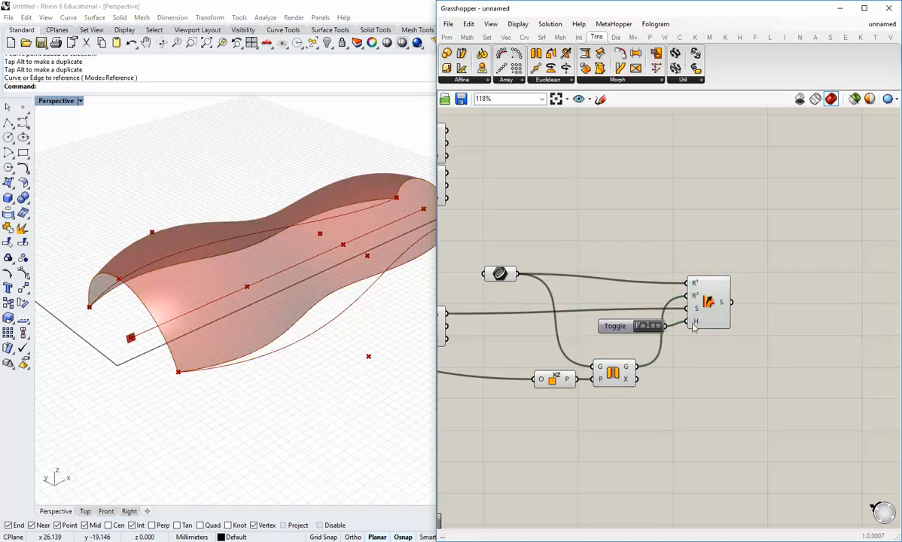
Inspect the reshaped sweep, and align the Curve parameter, Sweep2 and Toggle components so their wires run straight
right_drag(592, 323, 661, 327)
drag(577, 280, 579, 292)
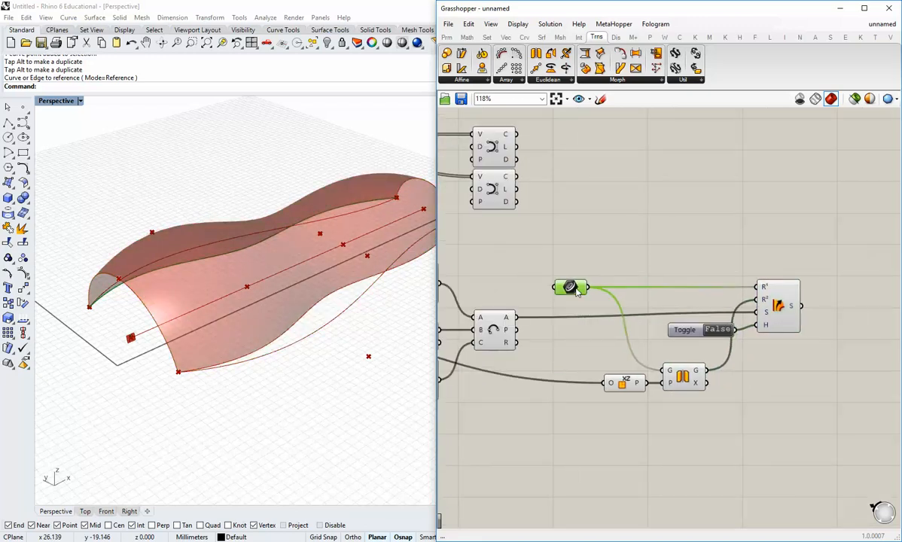
click(570, 307)
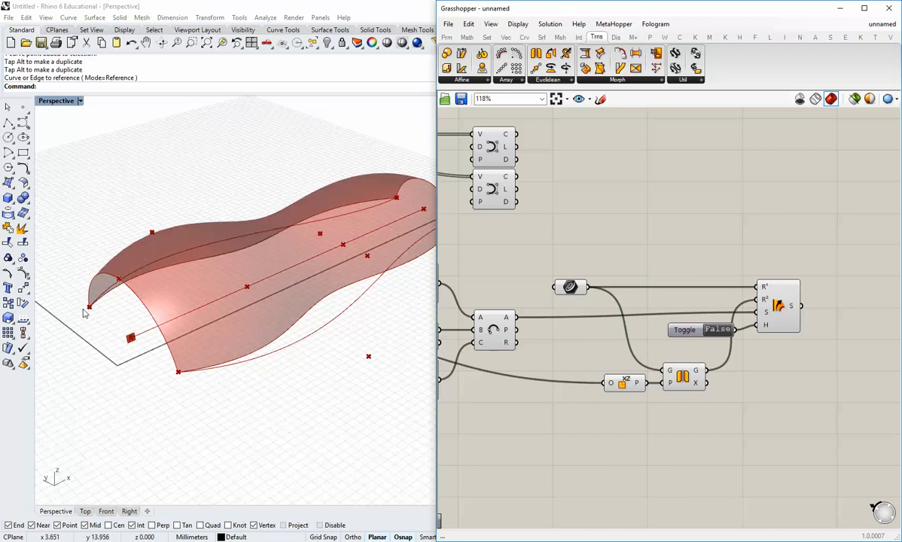
click(106, 291)
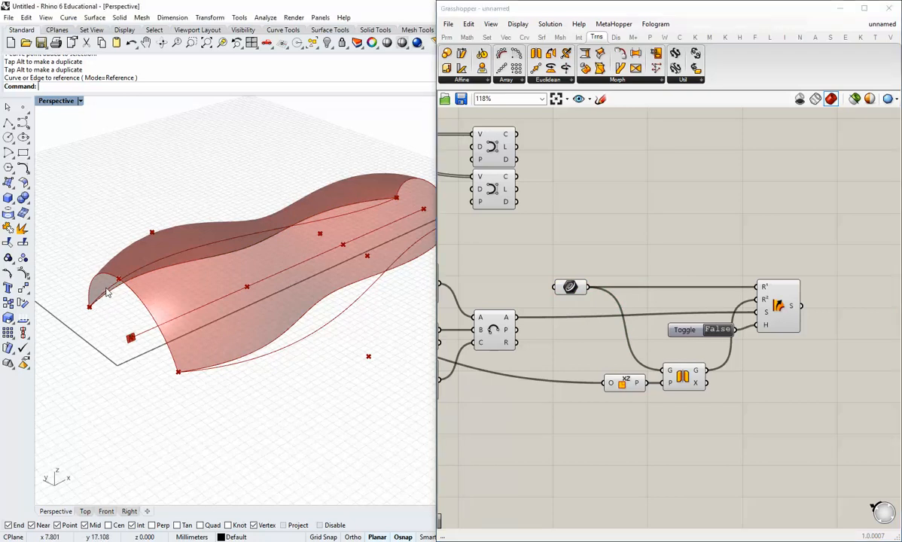
right_drag(151, 297, 143, 323)
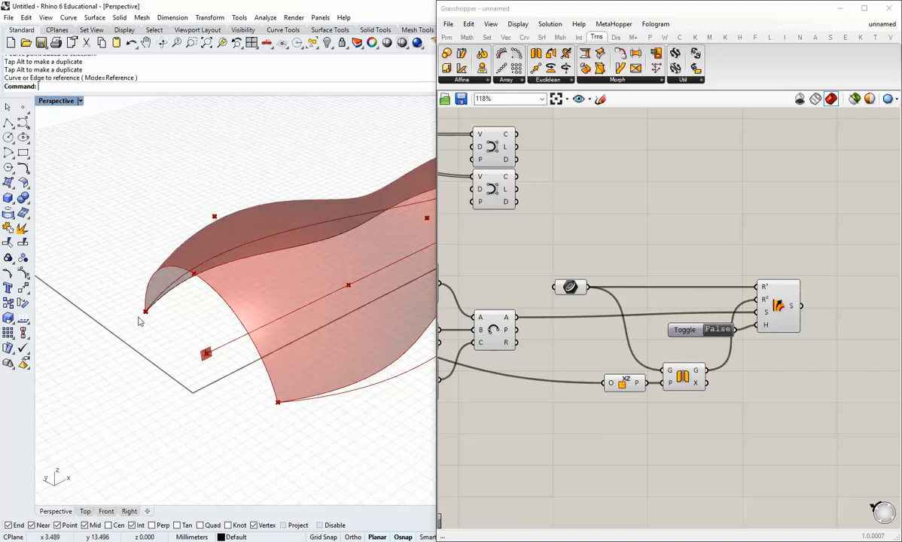
right_drag(133, 312, 162, 320)
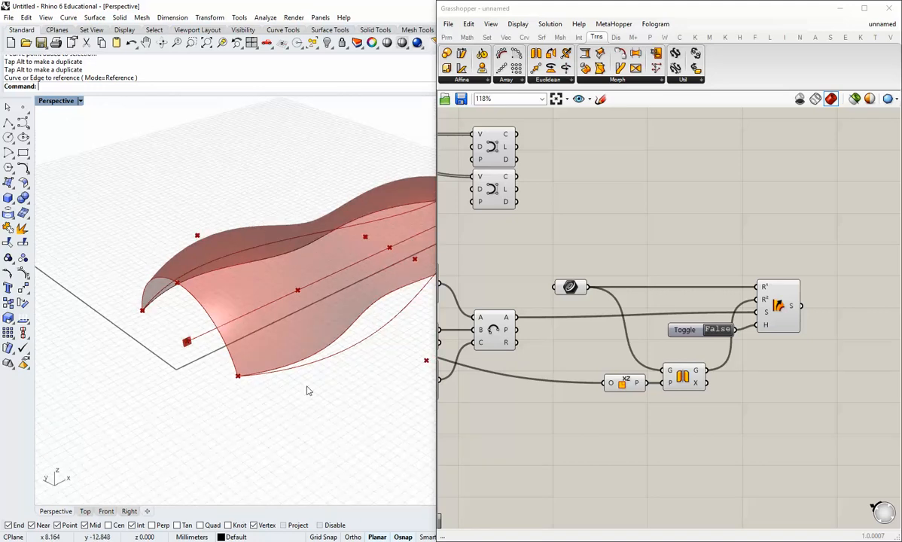
drag(574, 292, 581, 292)
click(580, 306)
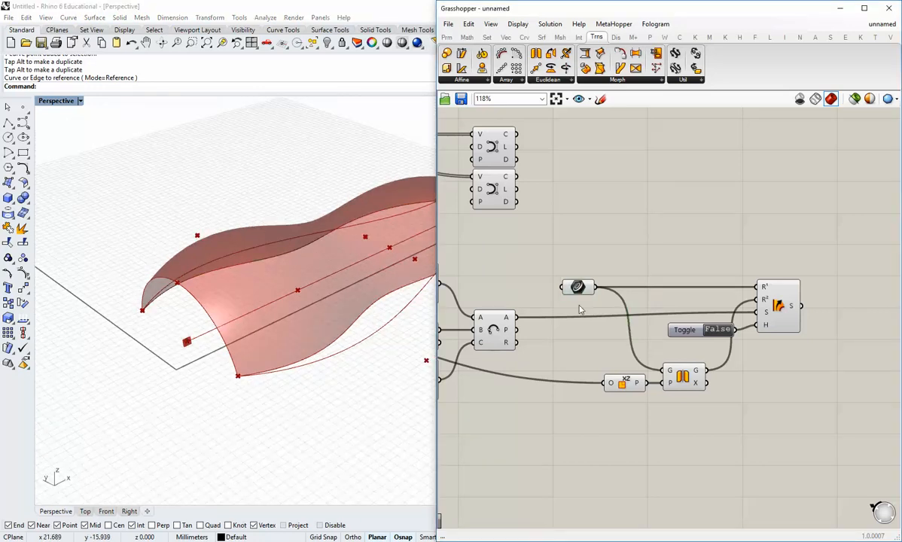
drag(777, 311, 779, 316)
drag(700, 329, 689, 330)
drag(579, 291, 575, 296)
click(583, 324)
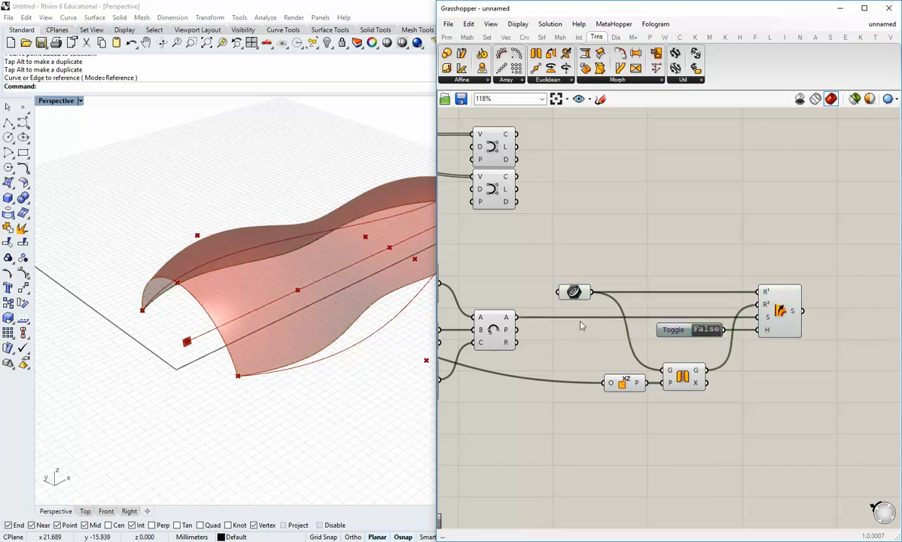
Turn off the preview of the two interpolated curve components that formed the former edge rails
right_drag(537, 323, 747, 337)
scroll(747, 336, down, 2)
right_drag(734, 281, 723, 300)
scroll(721, 300, up, 2)
drag(721, 297, 698, 213)
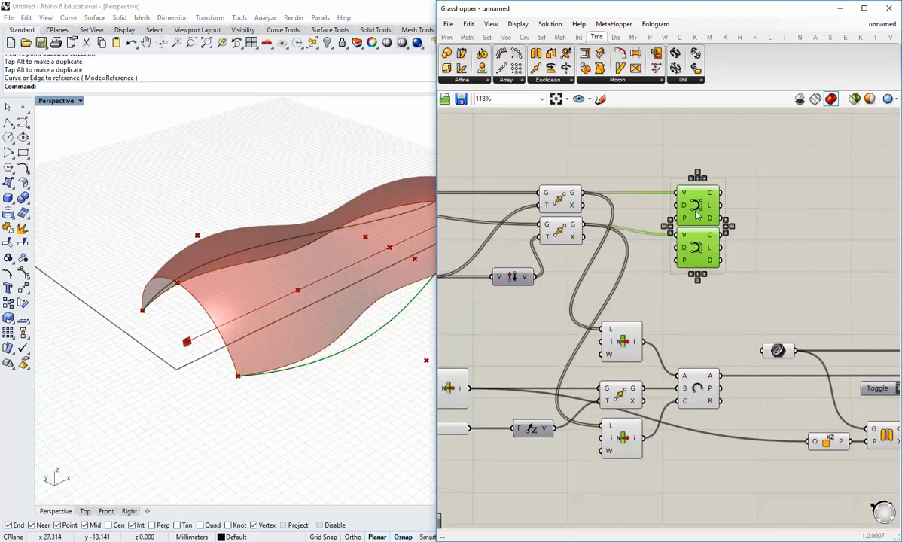
middle_click(697, 213)
click(731, 178)
Turn off the preview of the two Move components that feed the interpolated curves
right_drag(607, 298, 594, 294)
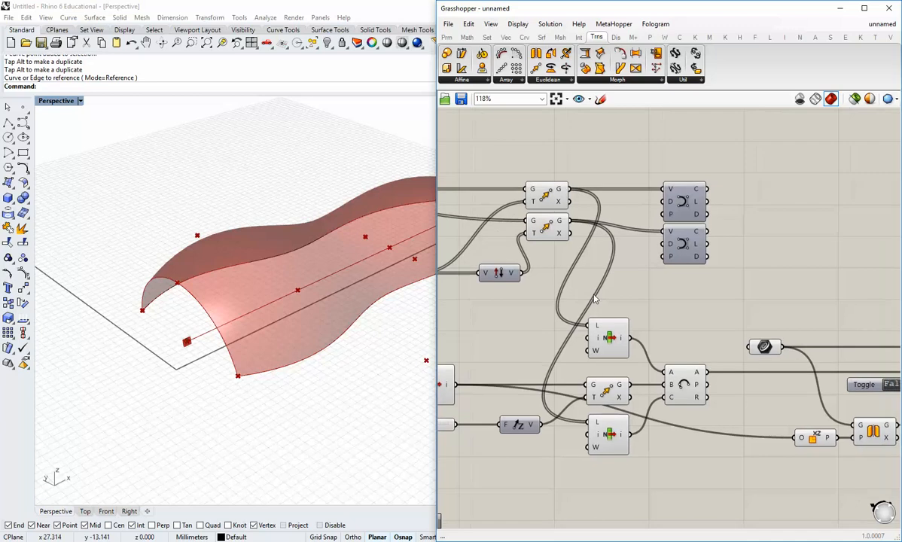
drag(566, 262, 543, 190)
middle_click(544, 188)
click(578, 153)
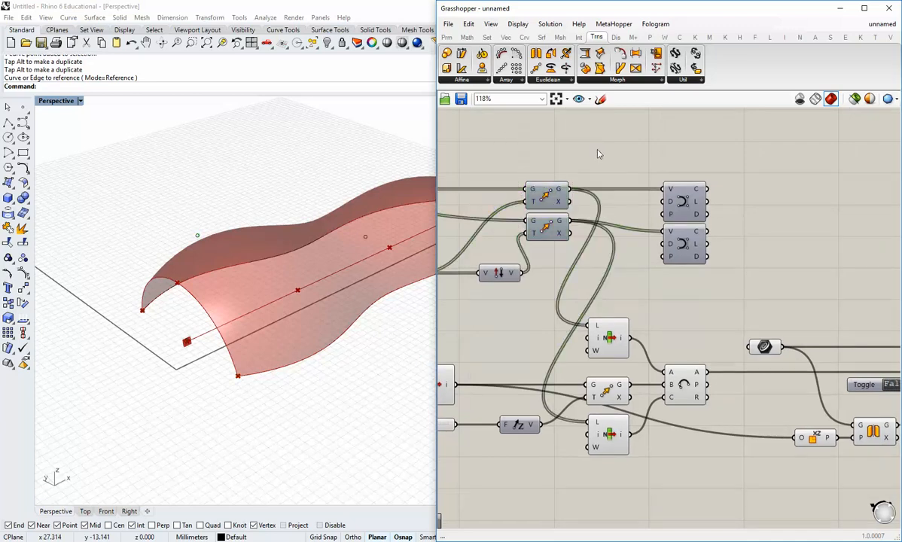
Try the Factor slider that controls the height of the arc section
right_drag(614, 331, 577, 317)
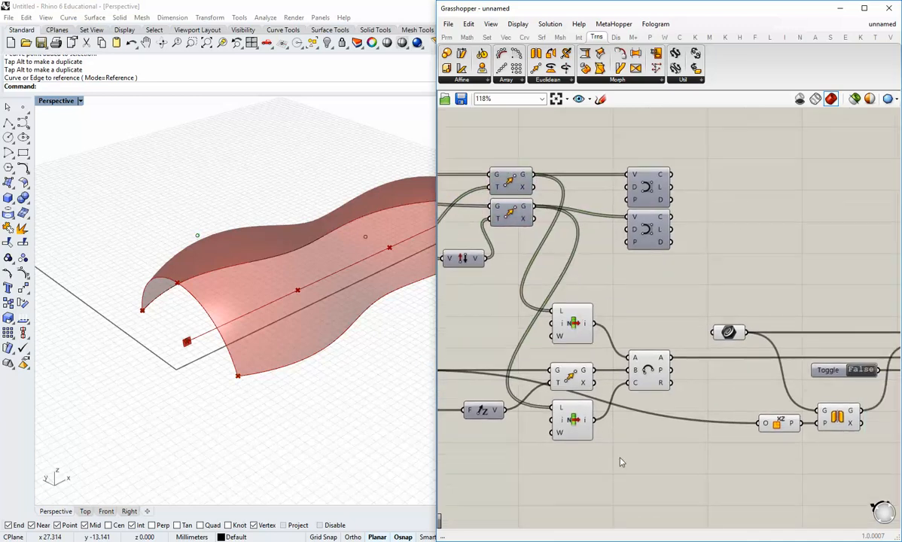
right_drag(334, 386, 230, 346)
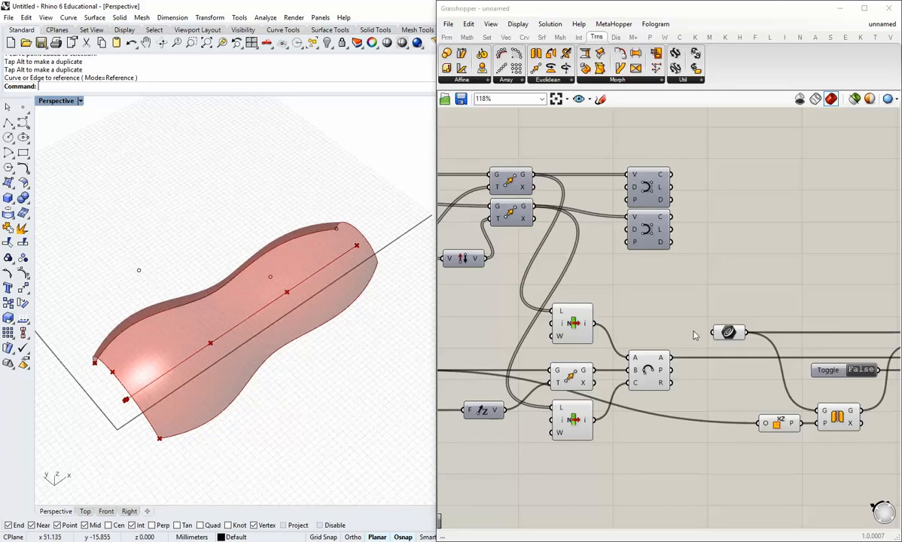
right_drag(700, 317, 763, 313)
right_drag(576, 327, 738, 341)
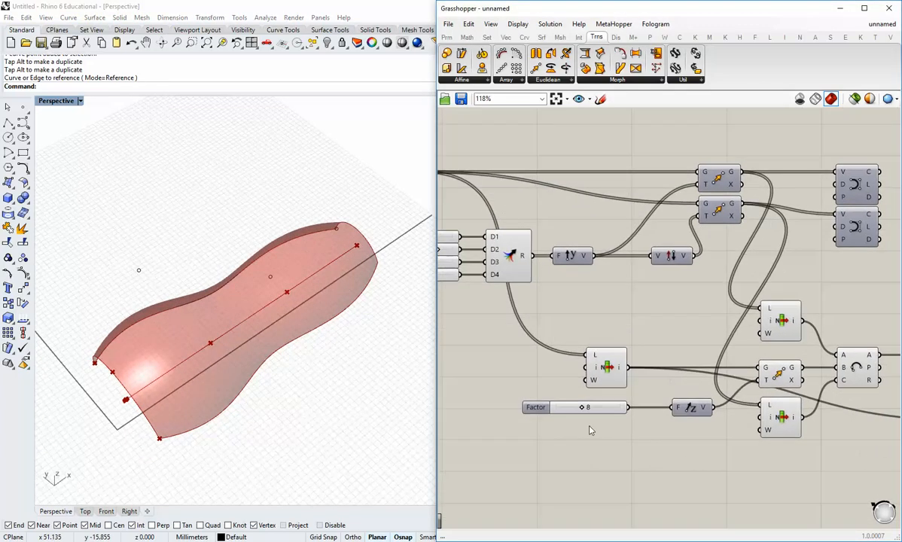
scroll(590, 393, up, 2)
mouse_move(578, 374)
mouse_down()
mouse_move(598, 378)
mouse_move(574, 378)
mouse_move(581, 389)
mouse_up()
Select the rail curve and nudge its first and middle control points along the Y axis
shift+right_drag(269, 352, 324, 340)
click(217, 294)
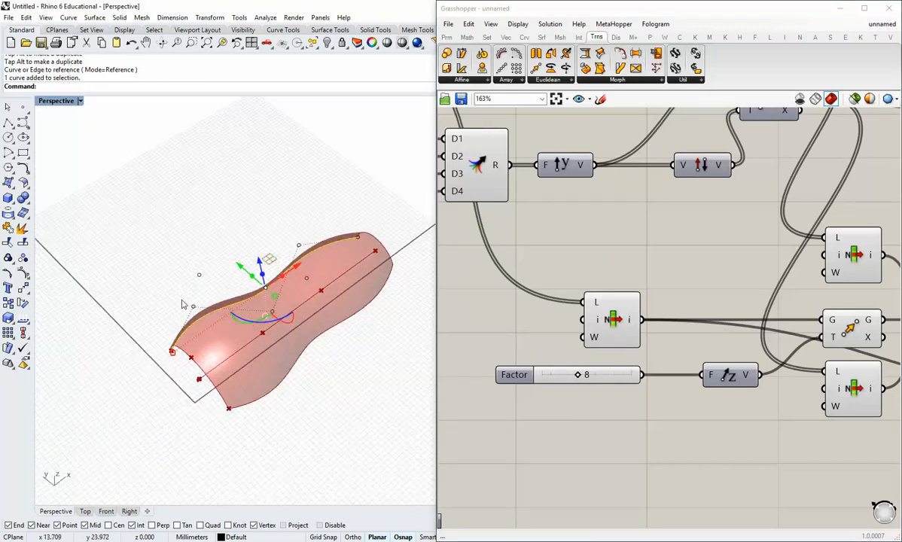
click(191, 301)
mouse_move(169, 286)
mouse_down()
mouse_move(145, 269)
mouse_move(170, 291)
mouse_up()
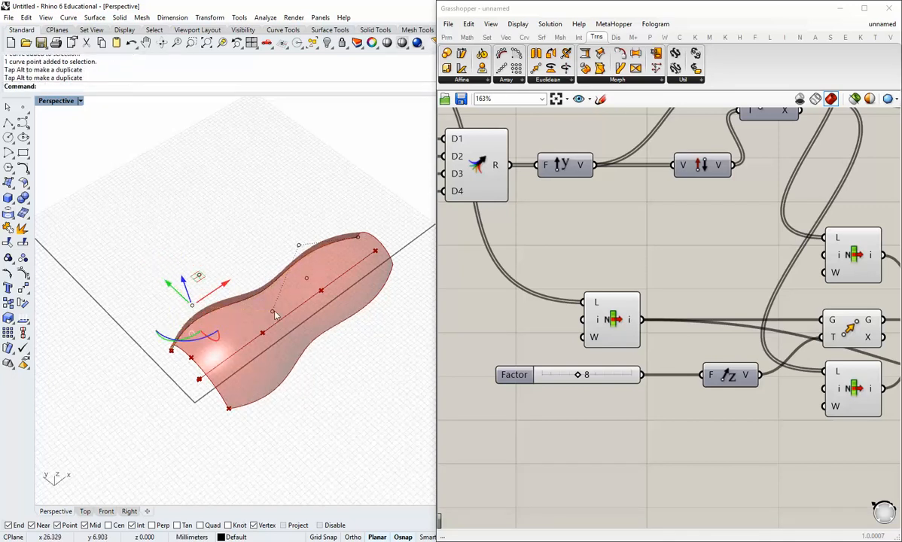
click(274, 311)
mouse_move(249, 289)
mouse_down()
mouse_move(216, 260)
mouse_move(256, 295)
mouse_up()
Move the rail curve's control point near the far end outward along Y to widen the shell there
scroll(288, 308, up, 6)
shift+right_drag(296, 322, 308, 292)
click(290, 177)
scroll(289, 179, down, 5)
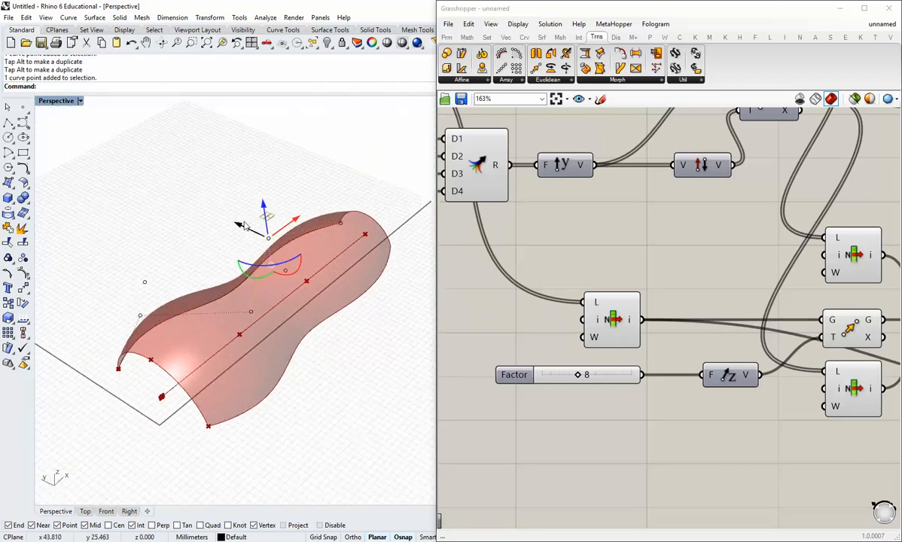
drag(242, 227, 217, 217)
Pull the far-end control point in toward the centre line, and ease it partly back outward along Y
right_drag(395, 294, 349, 282)
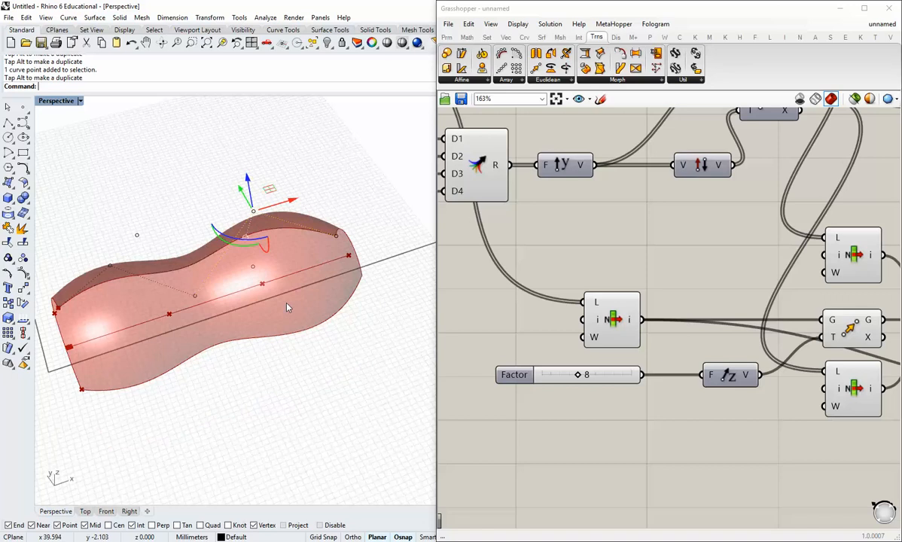
right_drag(288, 305, 332, 300)
shift+right_drag(322, 338, 319, 292)
drag(210, 197, 253, 223)
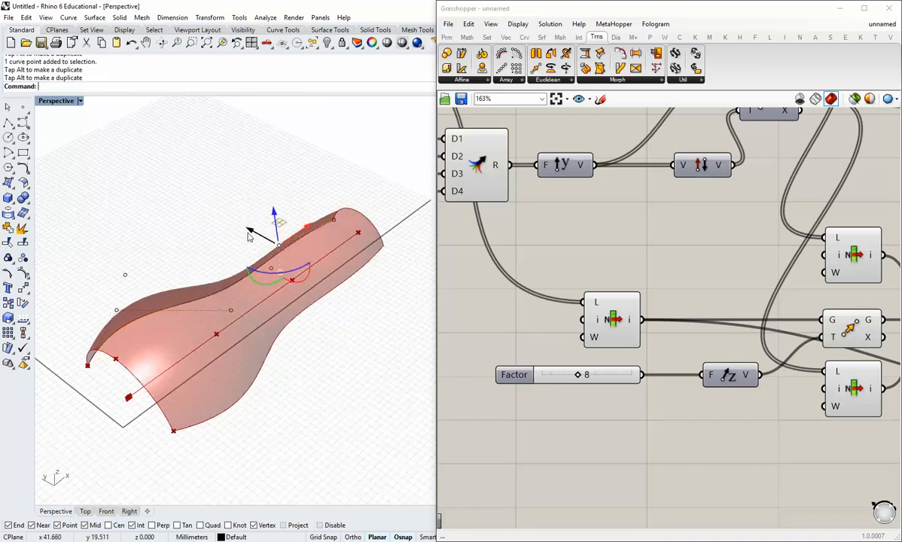
right_drag(249, 245, 280, 287)
drag(250, 241, 231, 236)
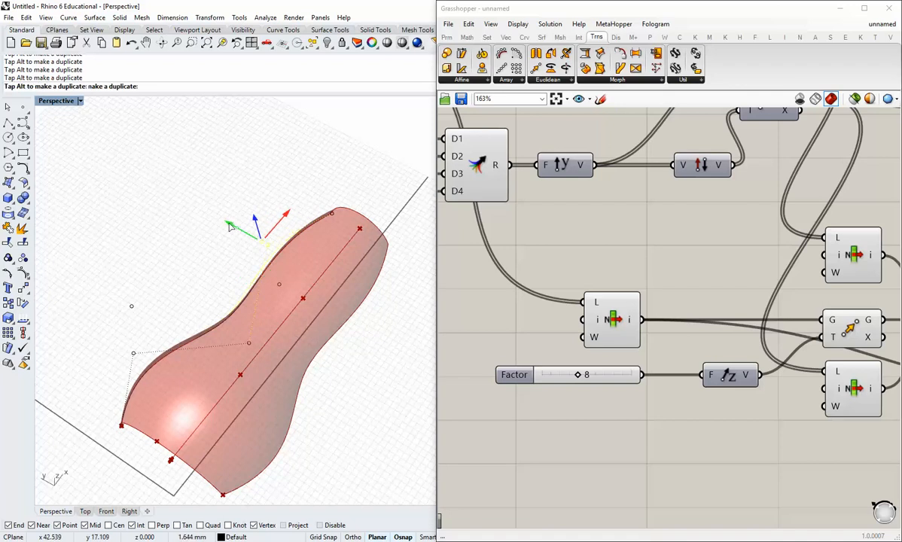
Move the rail curve's middle and far-end control points outward along Y to widen the shell
click(249, 343)
drag(226, 318, 198, 313)
right_drag(264, 338, 283, 327)
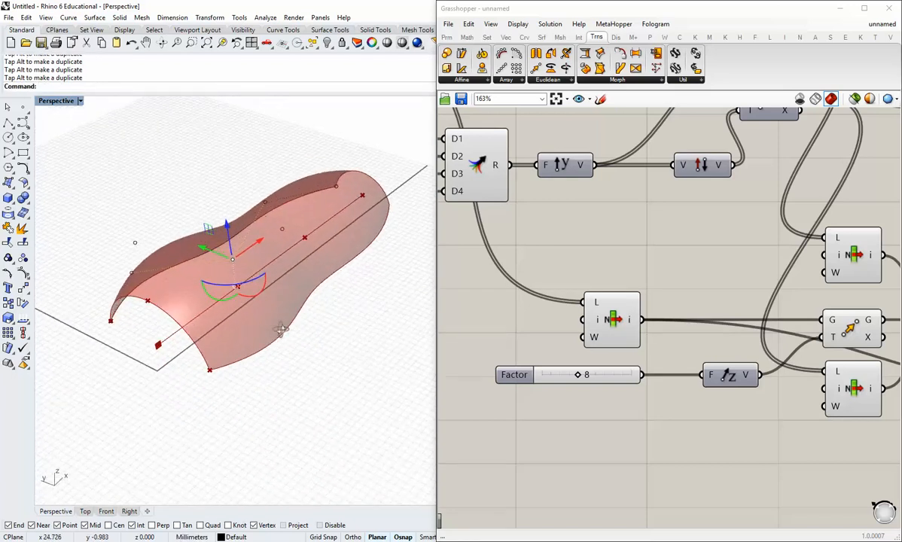
click(265, 204)
drag(234, 193, 203, 185)
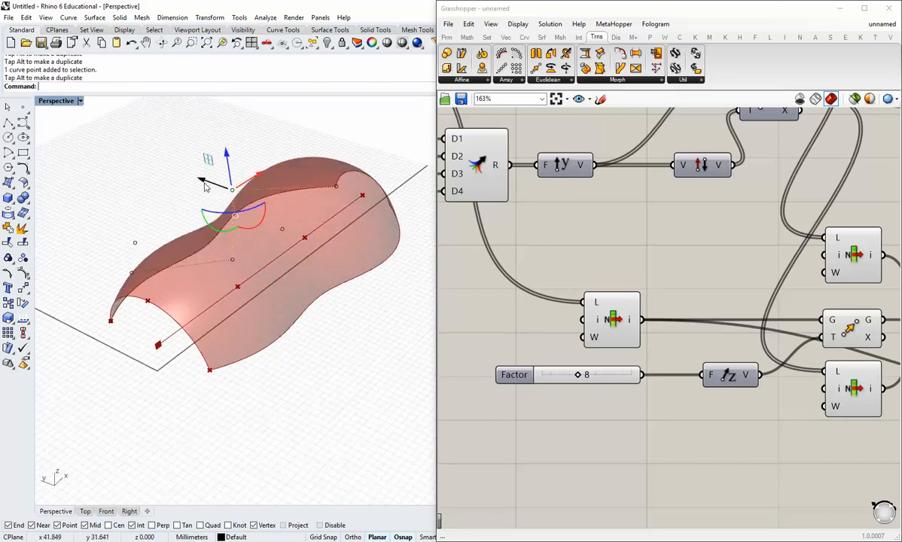
Pull the rail curve's far-end and middle control points inward along Y to narrow the shell
mouse_move(326, 261)
right_down()
mouse_move(332, 314)
mouse_move(324, 270)
right_up()
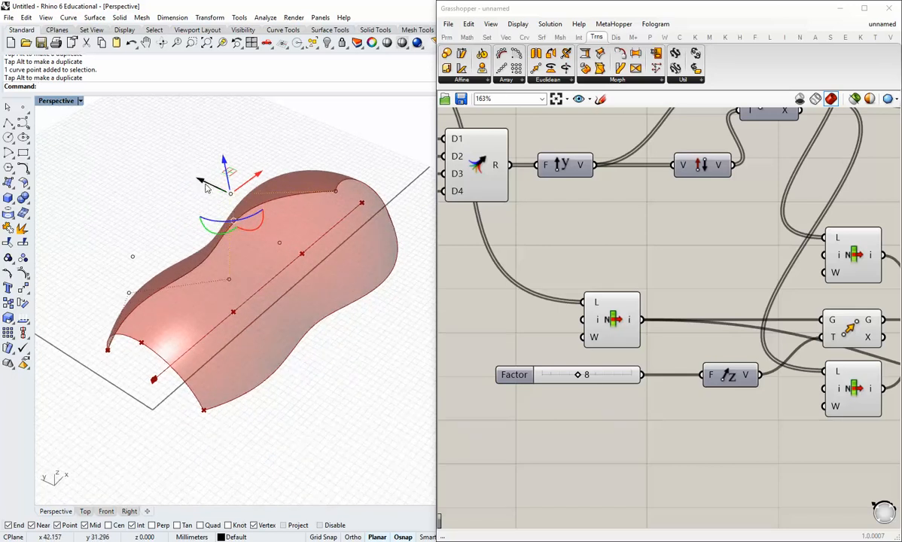
drag(198, 184, 253, 213)
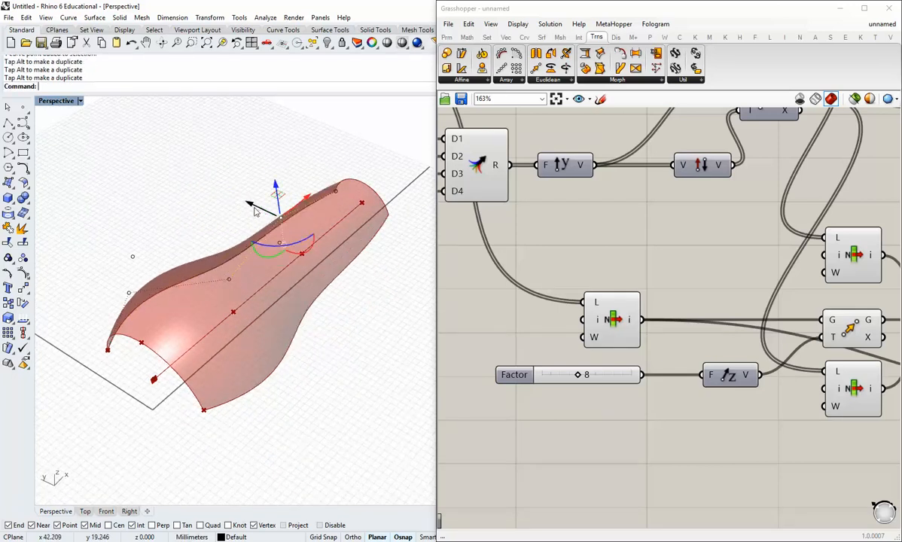
click(228, 278)
drag(210, 263, 229, 274)
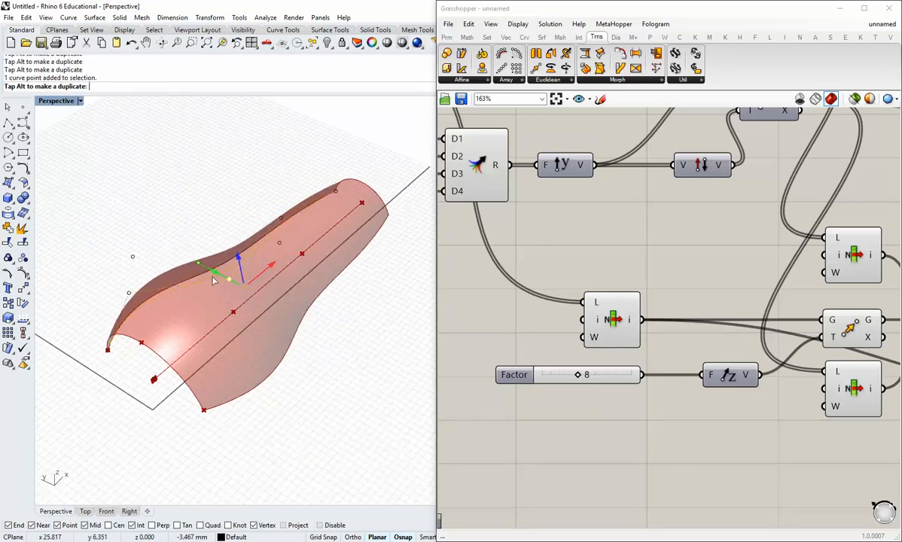
Move the control point near the plane marker outward along Y, and pull the far-end control point outward as well
click(128, 292)
drag(110, 284, 95, 275)
right_drag(218, 310, 232, 326)
scroll(343, 280, up, 2)
click(233, 328)
drag(263, 317, 296, 306)
click(306, 348)
shift+right_drag(298, 374, 287, 318)
scroll(332, 403, down, 1)
Show the rail curve's control points, shift the one nearest the origin slightly inward, and fine-tune the middle one along Y
click(328, 323)
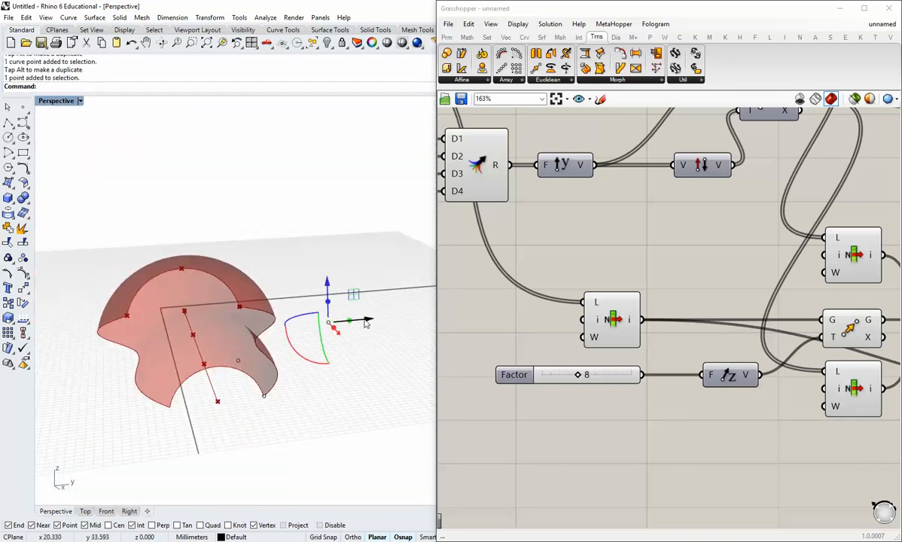
click(257, 337)
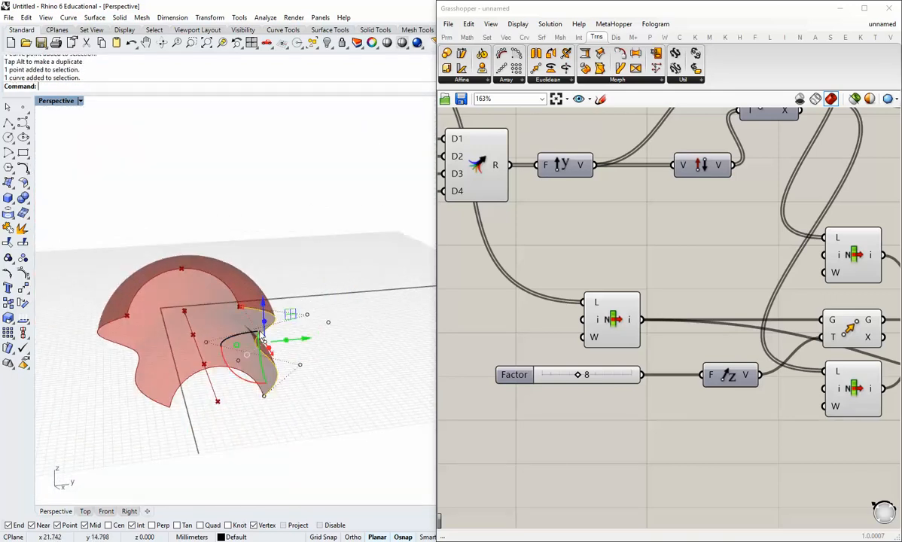
click(307, 315)
mouse_move(342, 313)
mouse_down()
mouse_move(314, 318)
mouse_move(328, 316)
mouse_up()
click(206, 342)
mouse_move(244, 340)
mouse_down()
mouse_move(274, 339)
mouse_move(245, 340)
mouse_up()
click(291, 341)
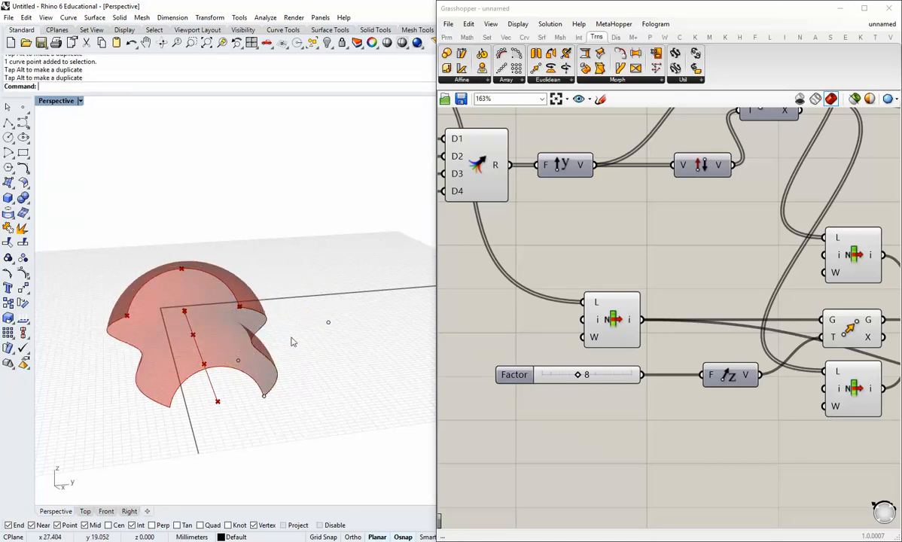
Examine the finished shell form from several angles and distances
right_drag(292, 339, 252, 365)
scroll(247, 327, down, 5)
right_drag(194, 323, 302, 305)
shift+right_drag(235, 375, 251, 325)
text(z)
key(Return)
drag(258, 413, 182, 310)
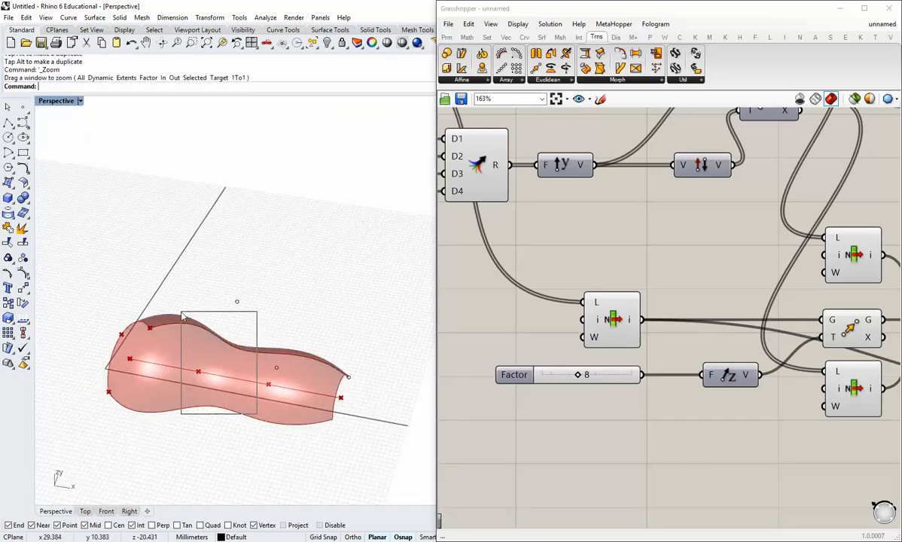
scroll(169, 352, down, 6)
mouse_move(169, 354)
right_down()
mouse_move(310, 303)
mouse_move(232, 321)
mouse_move(287, 269)
mouse_move(245, 343)
right_up()
scroll(235, 325, down, 4)
scroll(251, 324, up, 4)
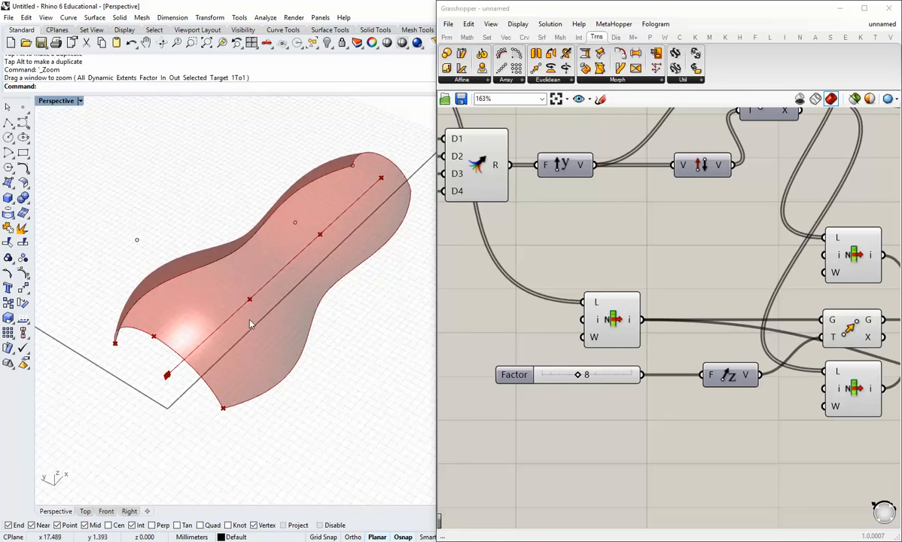
shift+right_drag(284, 308, 261, 328)
scroll(252, 348, down, 3)
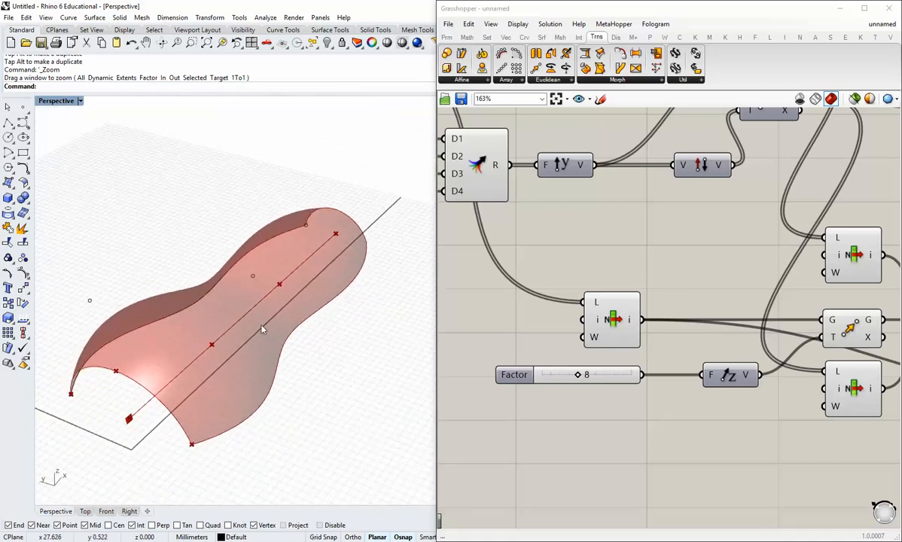
Highlight the rail curve on the shell and review the whole Grasshopper definition from the divided centre line to Sweep2
click(207, 289)
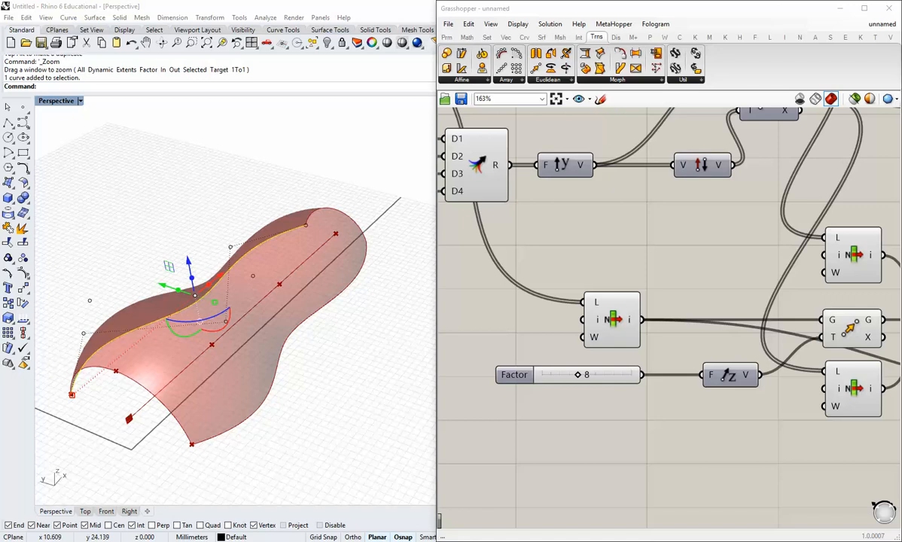
scroll(602, 308, down, 2)
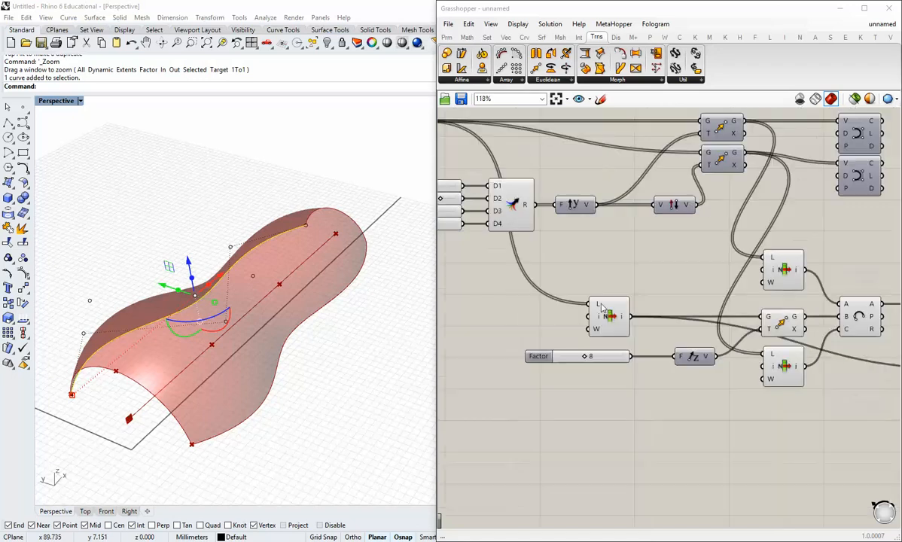
right_click(627, 309)
click(707, 262)
scroll(705, 413, down, 2)
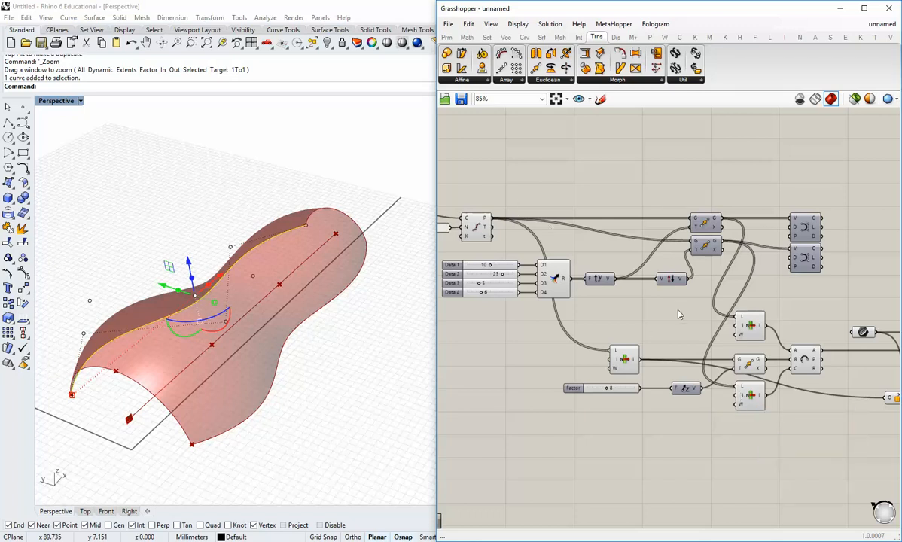
scroll(614, 326, down, 2)
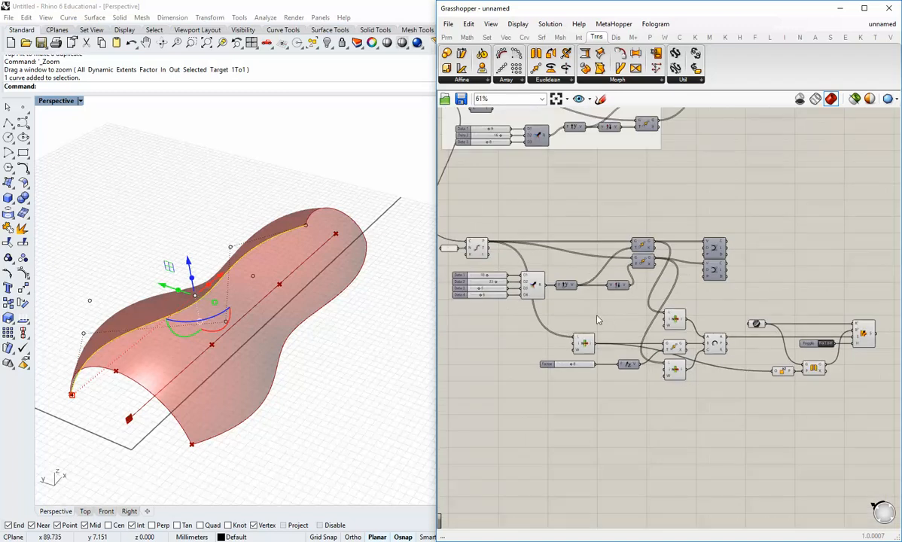
right_drag(599, 320, 677, 324)
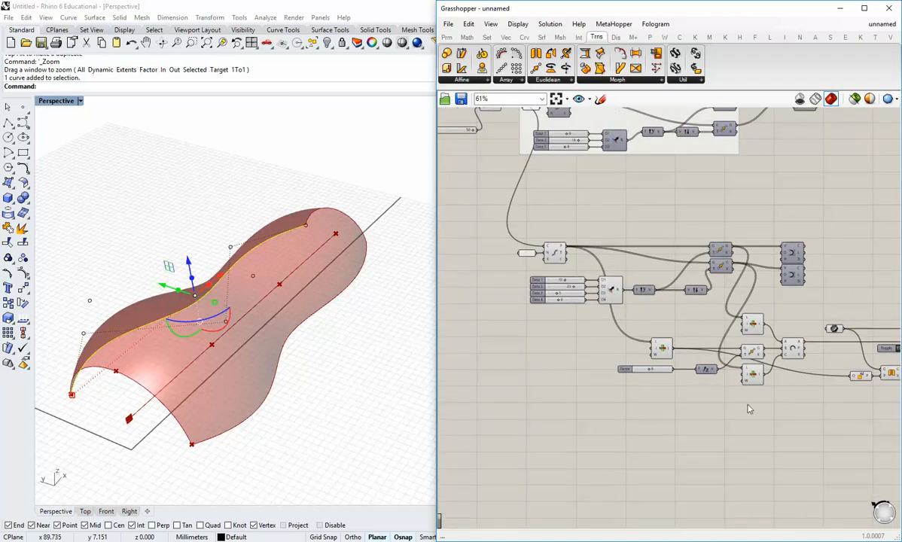
scroll(737, 399, up, 1)
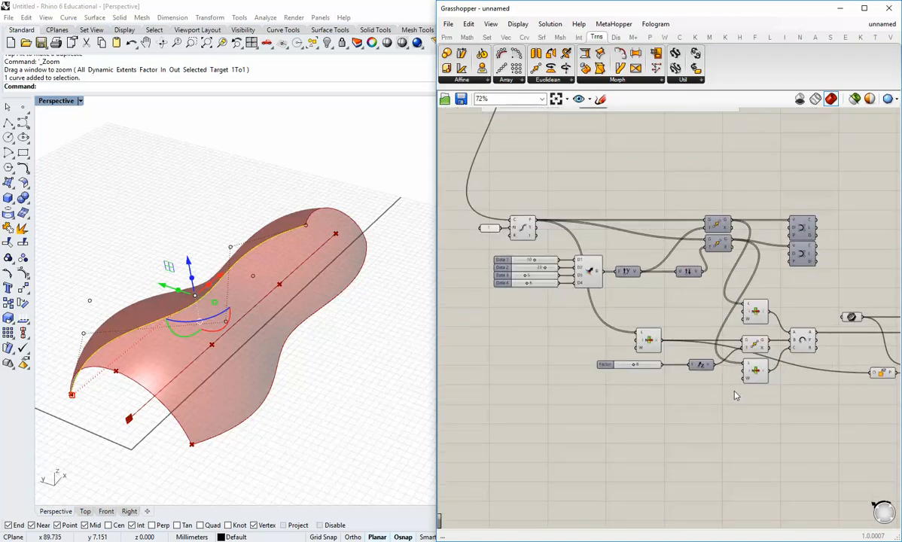
scroll(736, 396, down, 1)
right_drag(816, 387, 644, 395)
scroll(628, 399, up, 2)
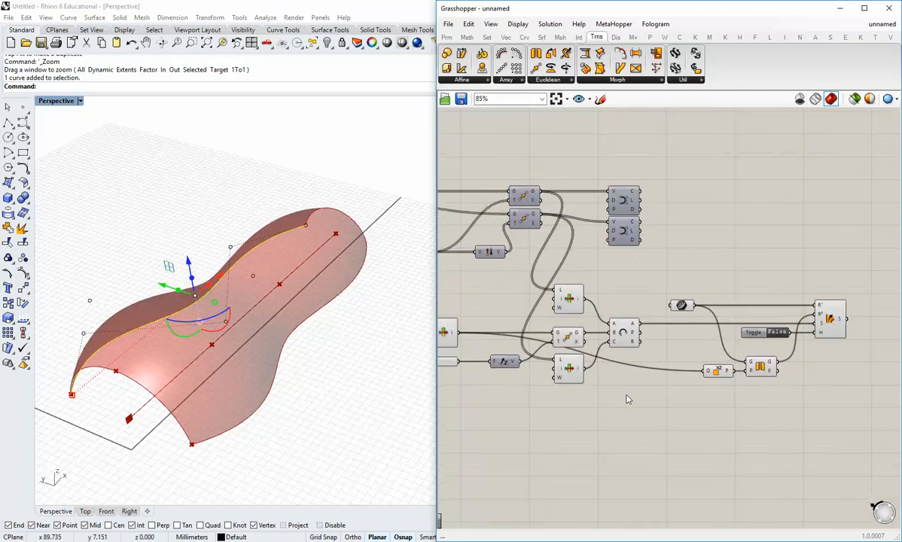